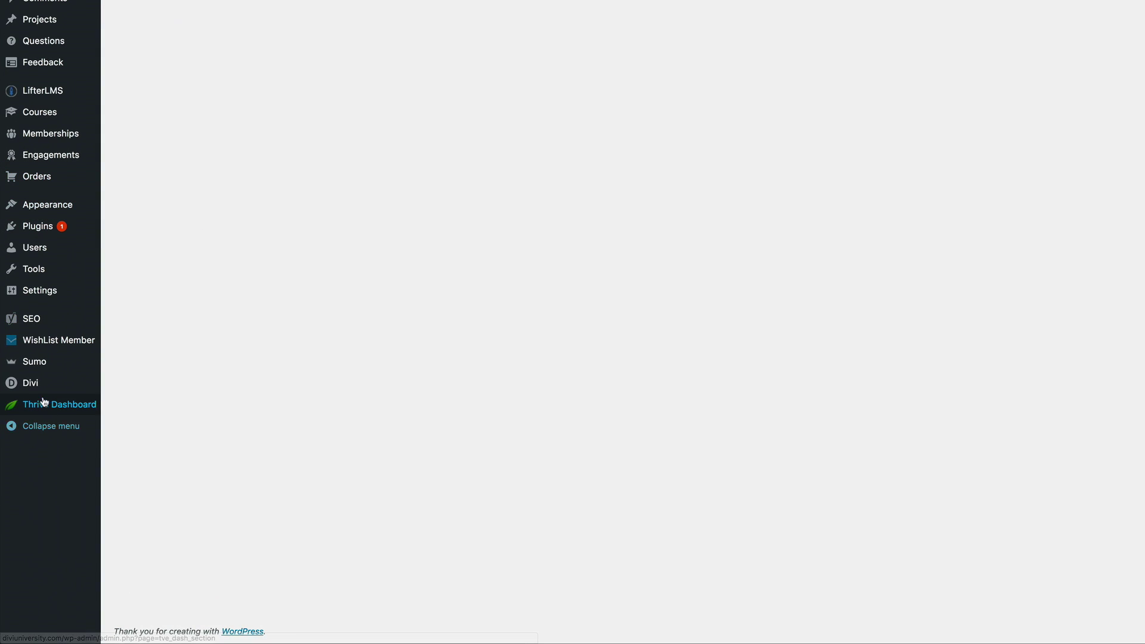
Go to Divi Theme Options and scroll down to the Custom CSS field
mouse_move(33, 387)
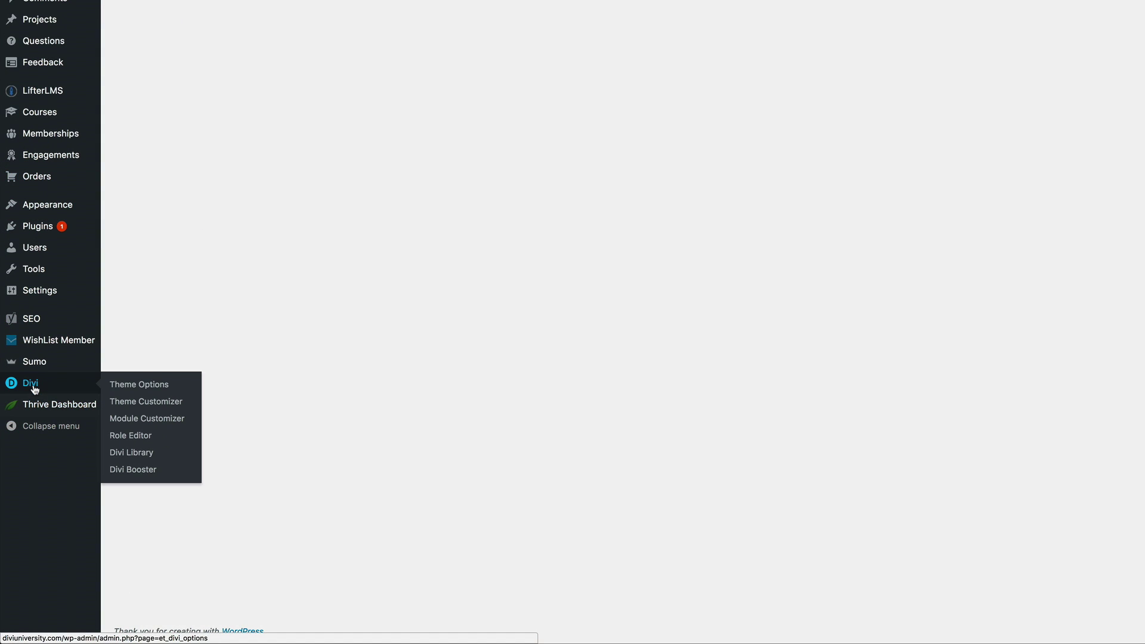
left_click(155, 388)
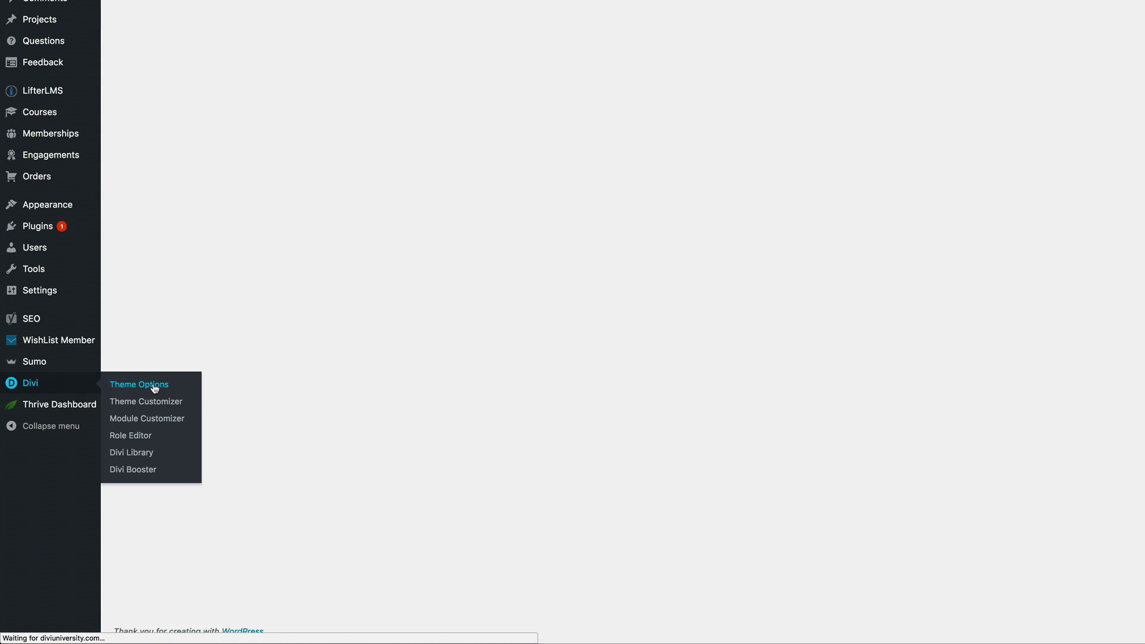
scroll(449, 235, "down", 5)
scroll(449, 235, "down", 20)
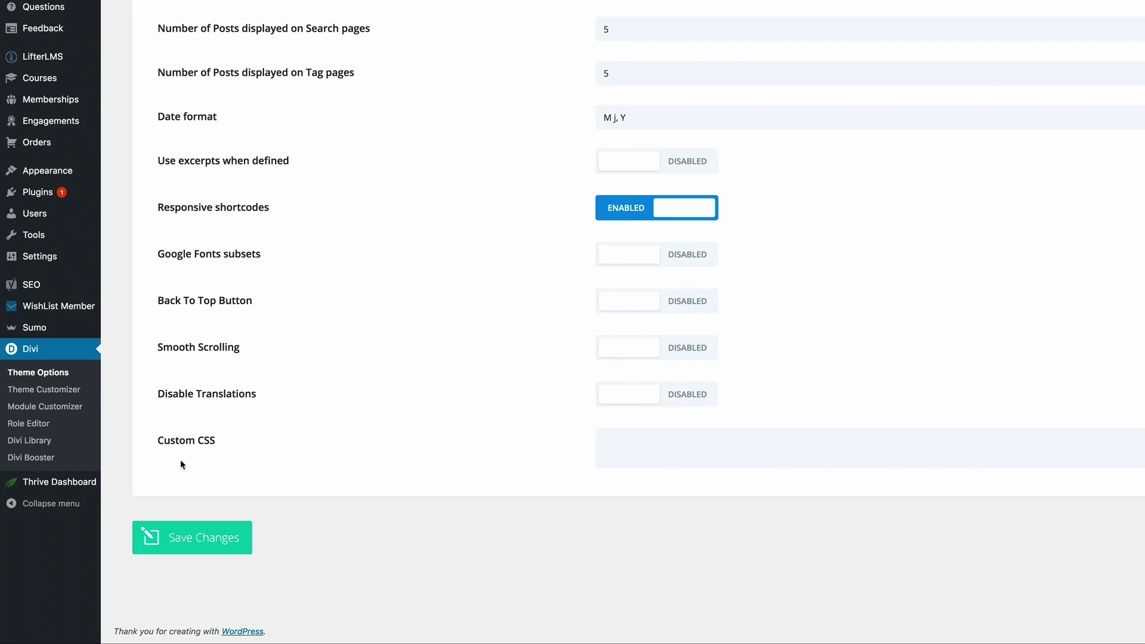
Save '#main-footer { display: none; }' as Custom CSS, then view the live site's footer
left_click(620, 440)
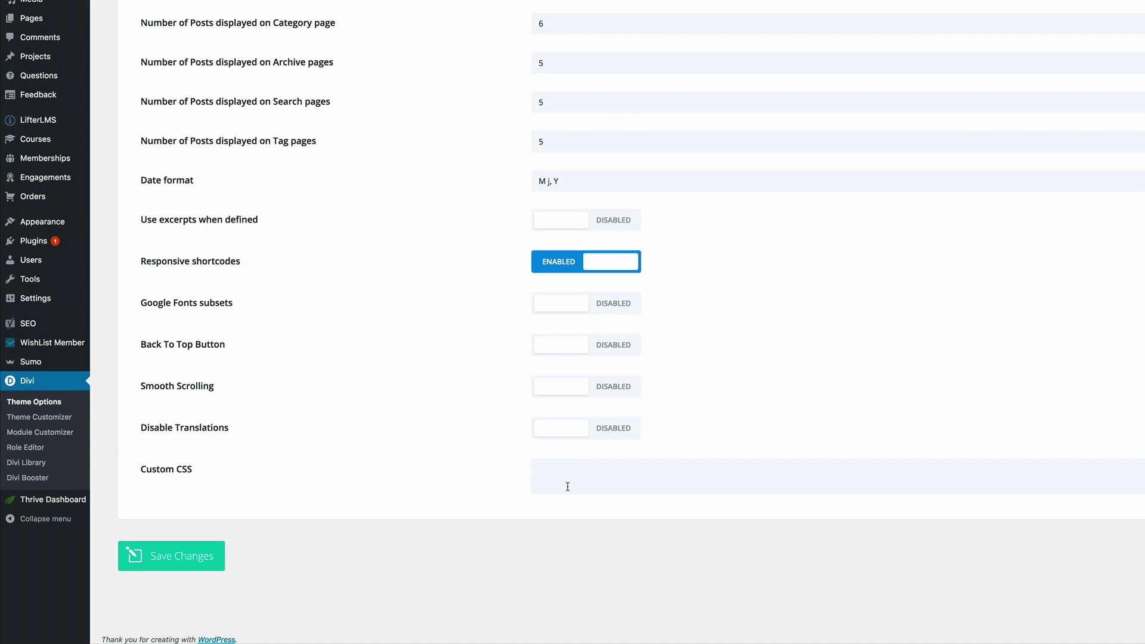
type("#main-footer { display: none; }")
key("super+a")
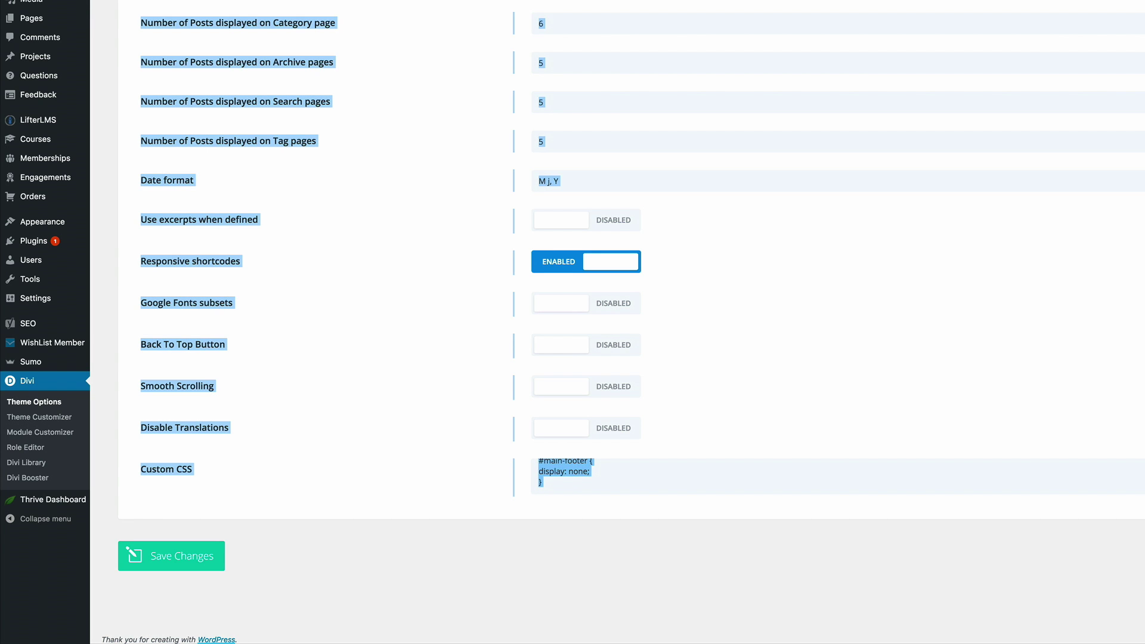
left_click(686, 483)
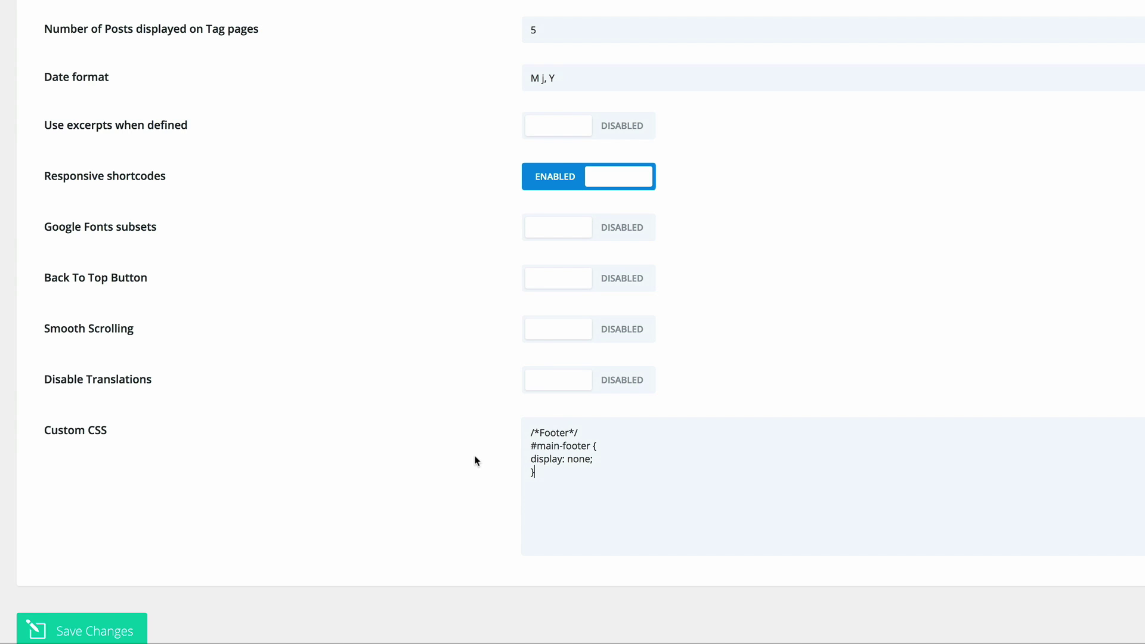
left_click_drag(535, 472, 513, 412)
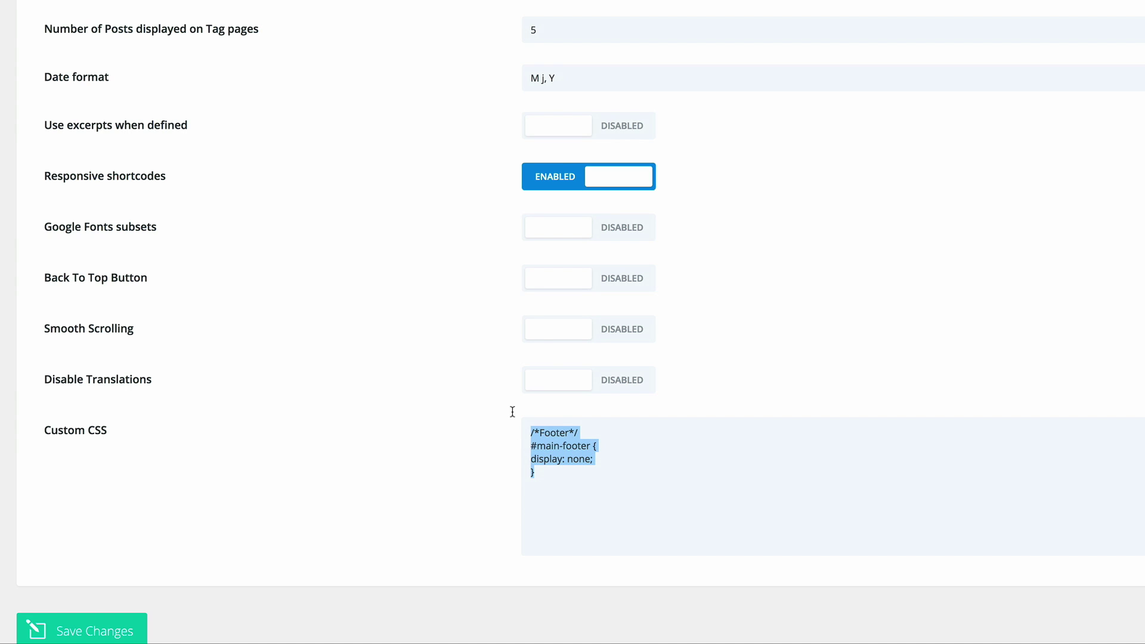
left_click(93, 631)
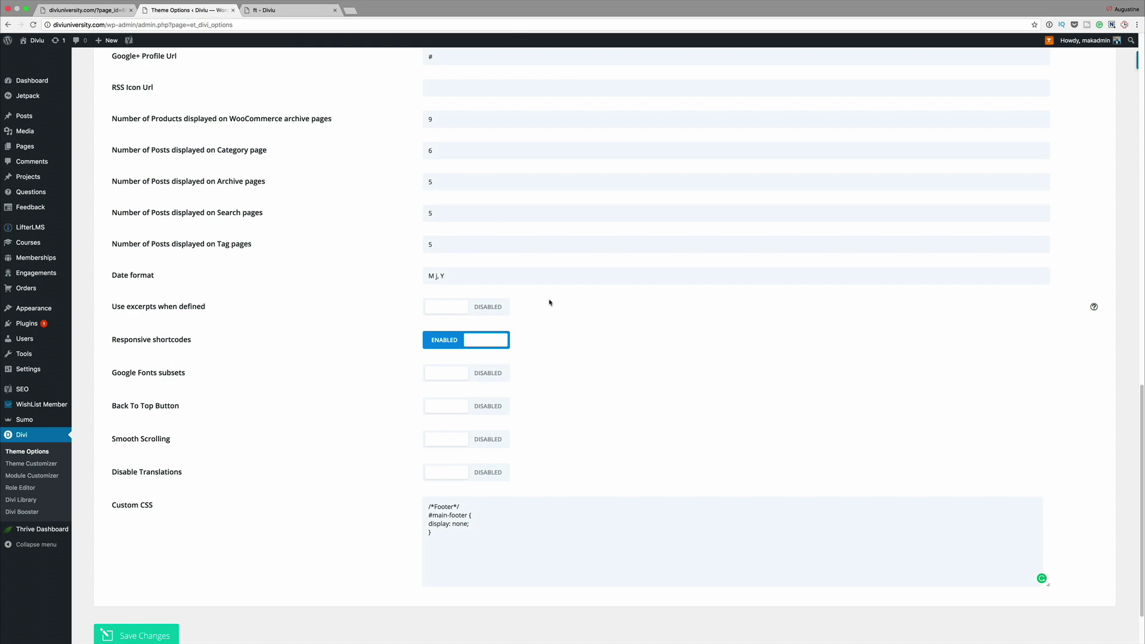
key("super+grave")
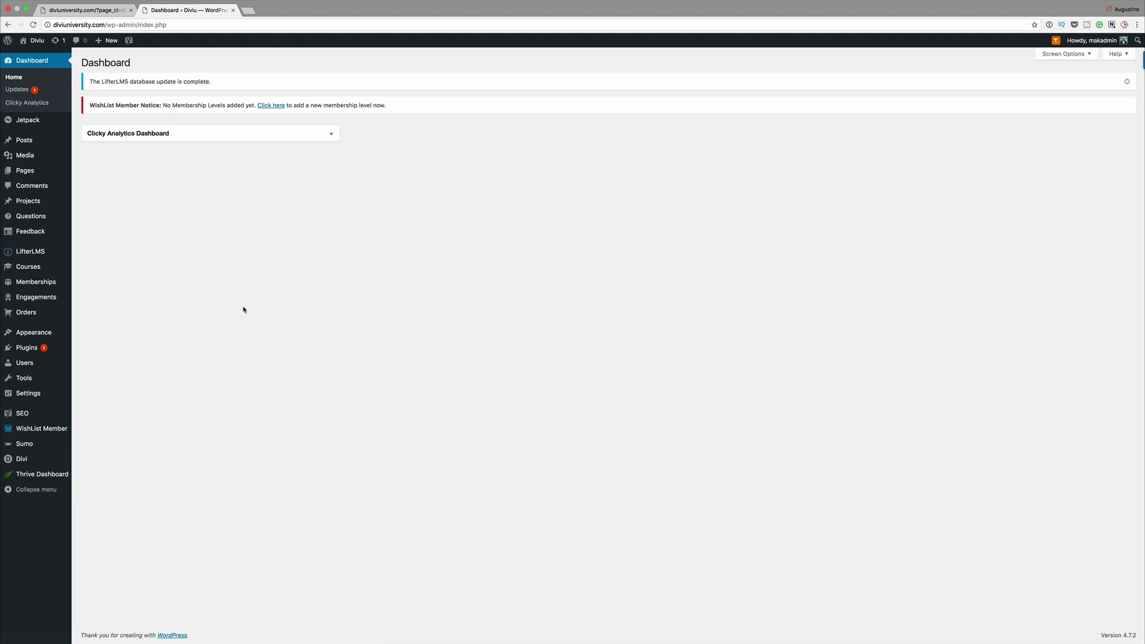
Add a new page named 'main footer', enable the Divi Builder and launch the Visual Builder
mouse_move(30, 173)
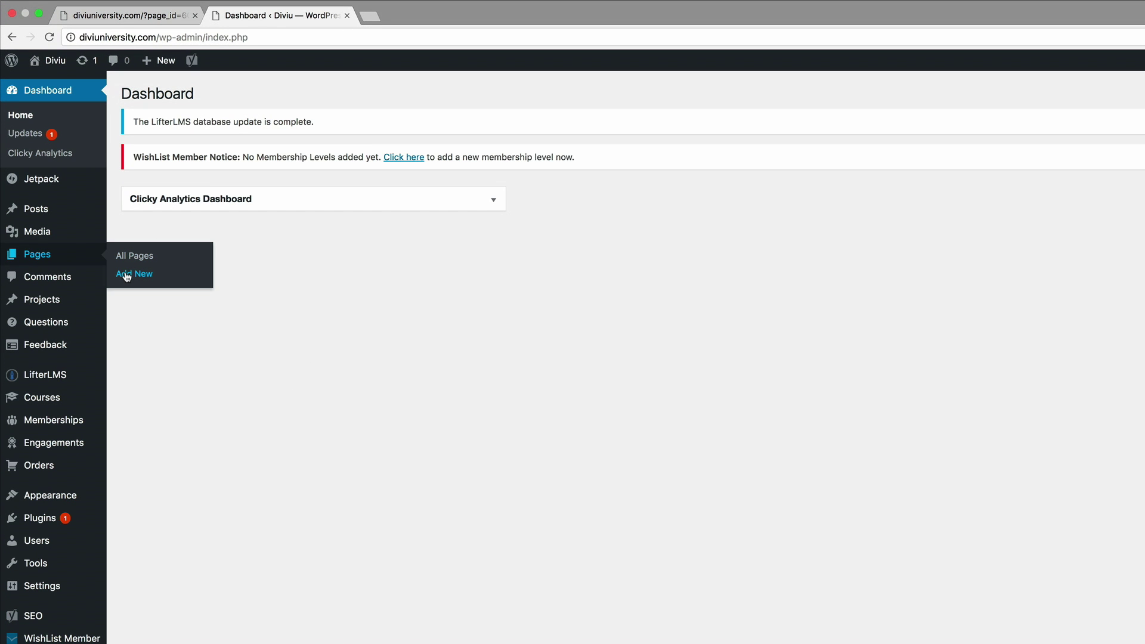
left_click(125, 276)
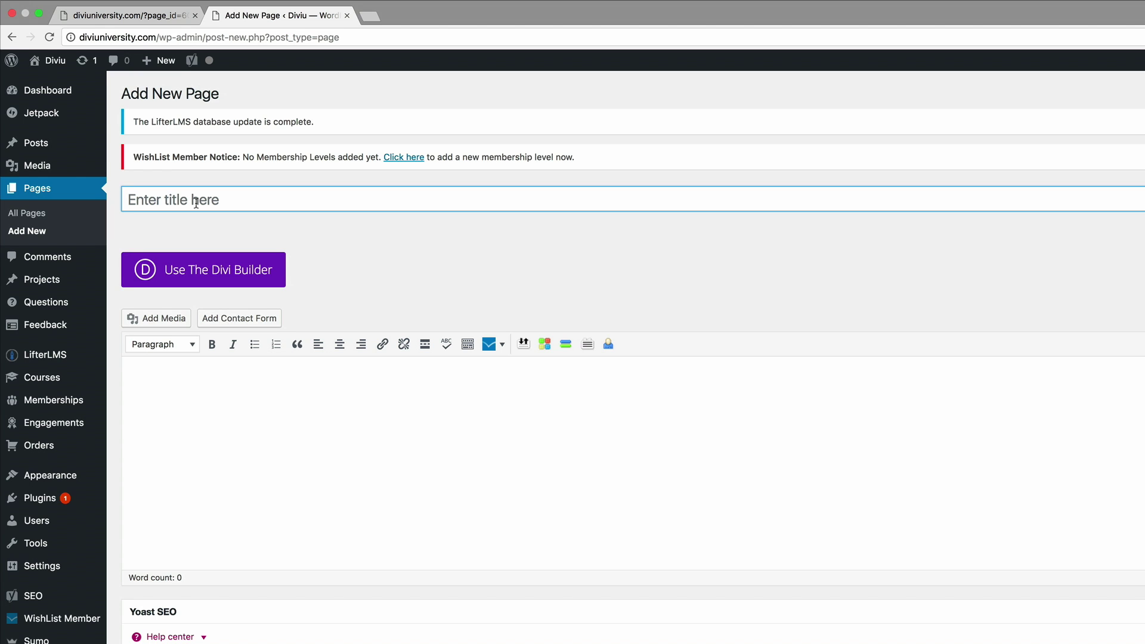
type("main footer")
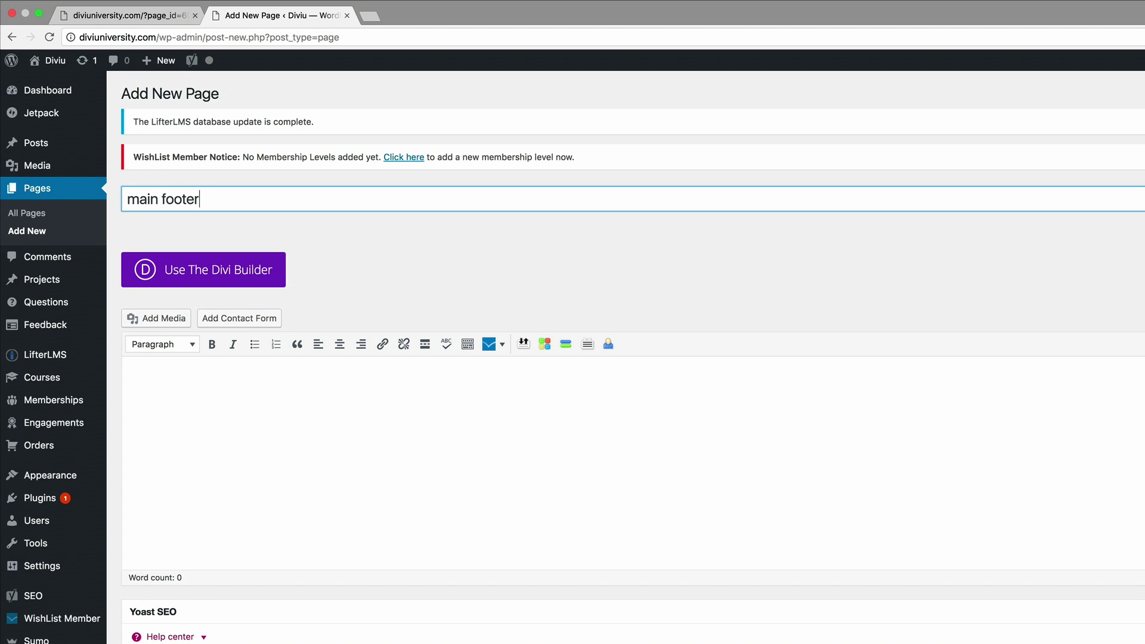
left_click(192, 269)
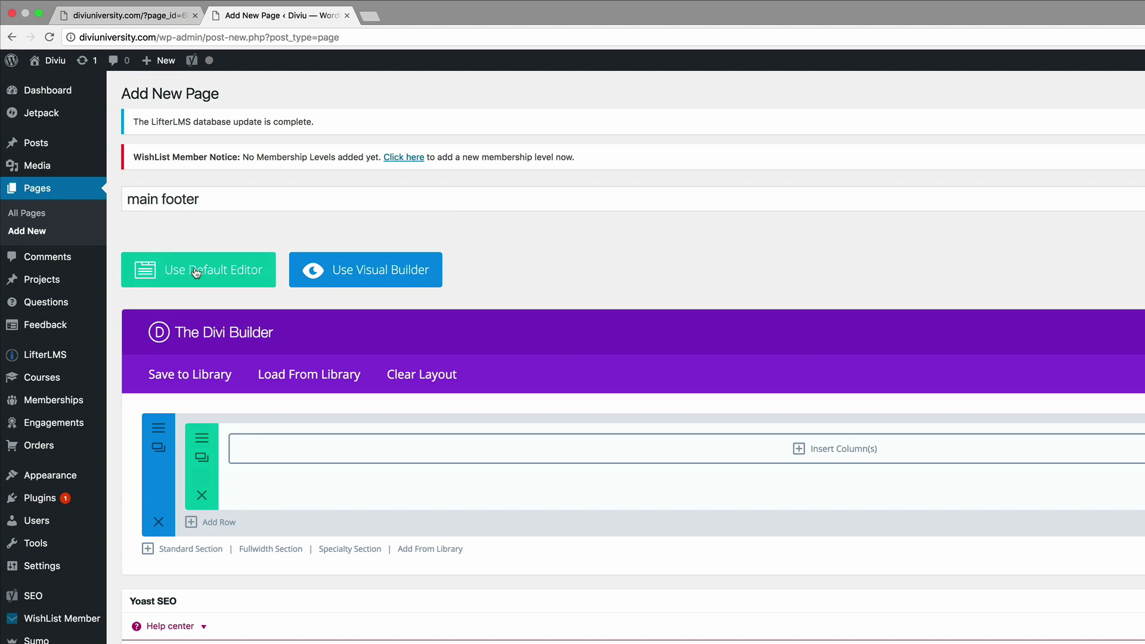
left_click(405, 272)
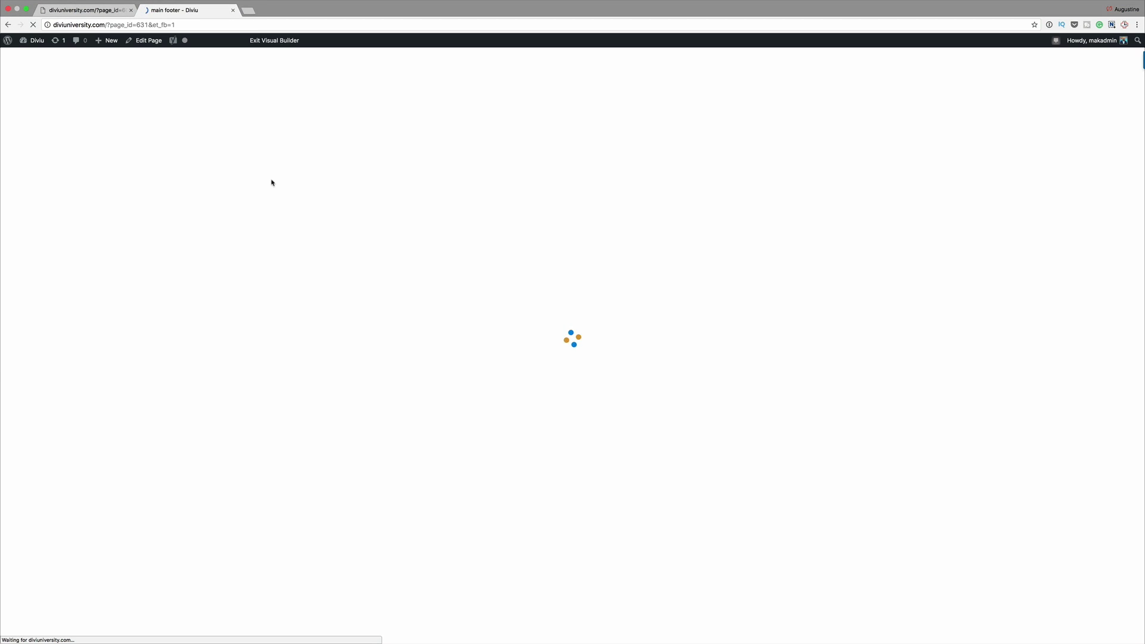
Hide the social share bar and set the section's background colour to #232323
left_click(19, 423)
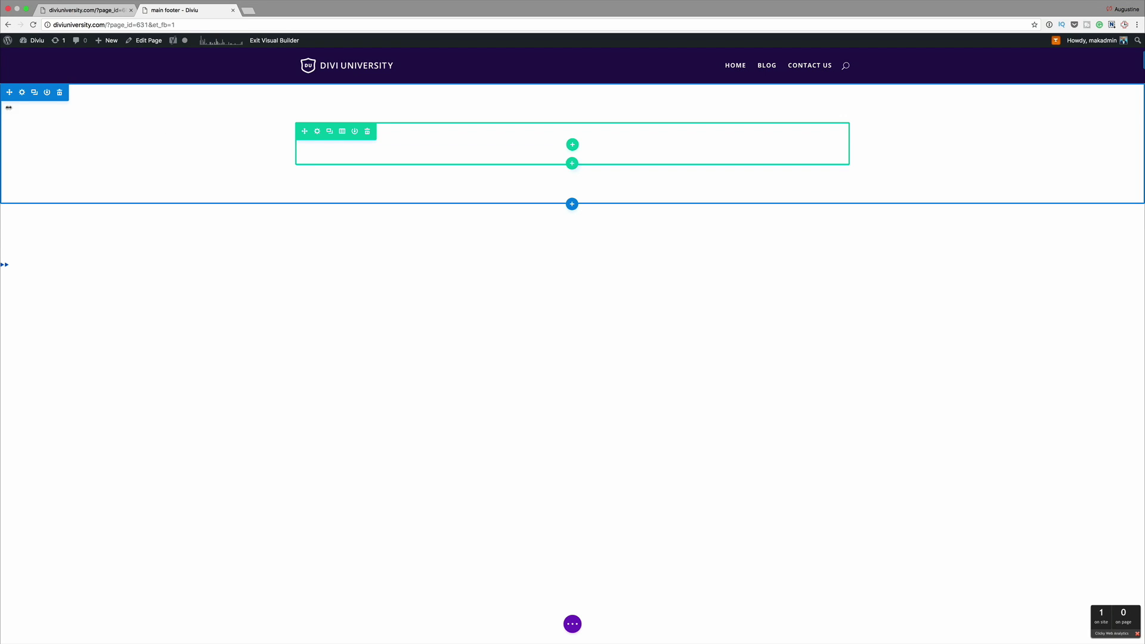
left_click(24, 93)
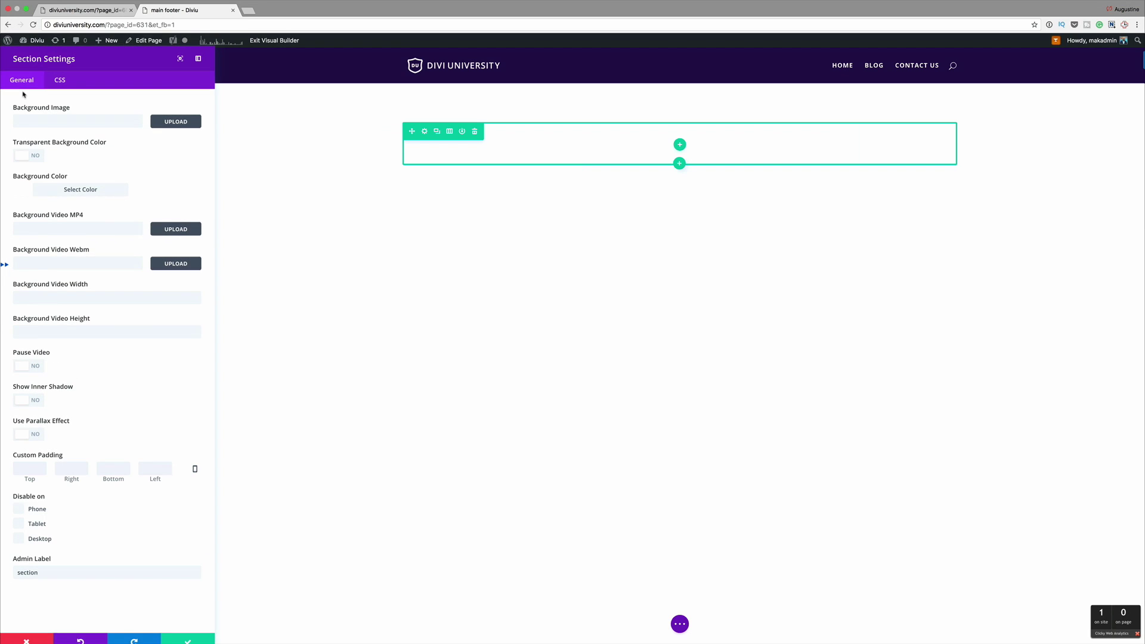
left_click(32, 188)
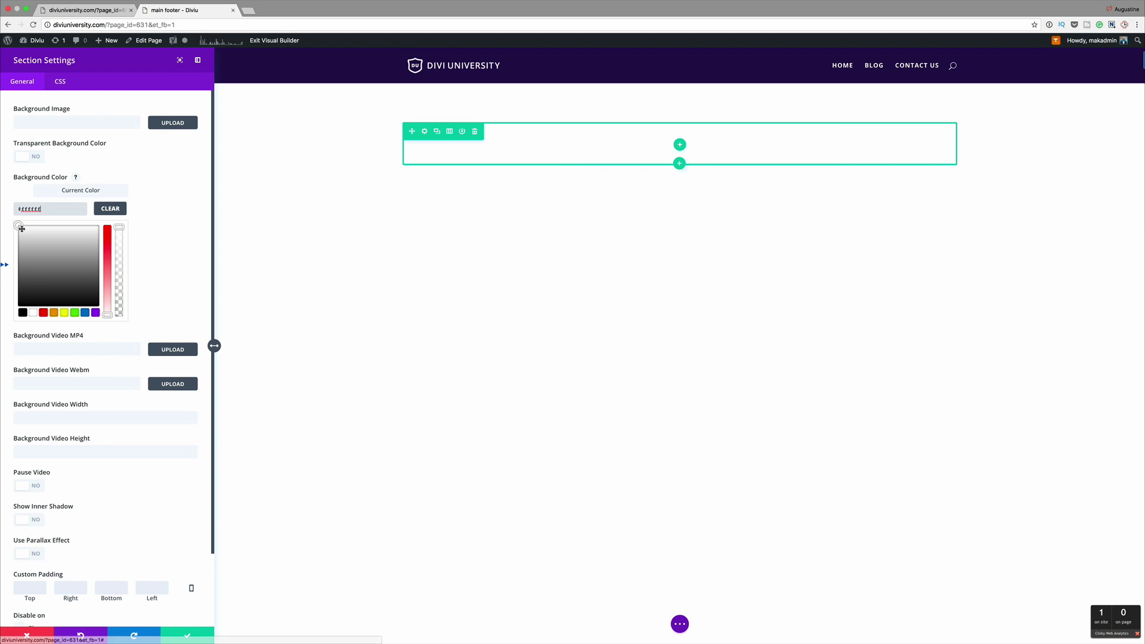
left_click_drag(18, 228, 18, 296)
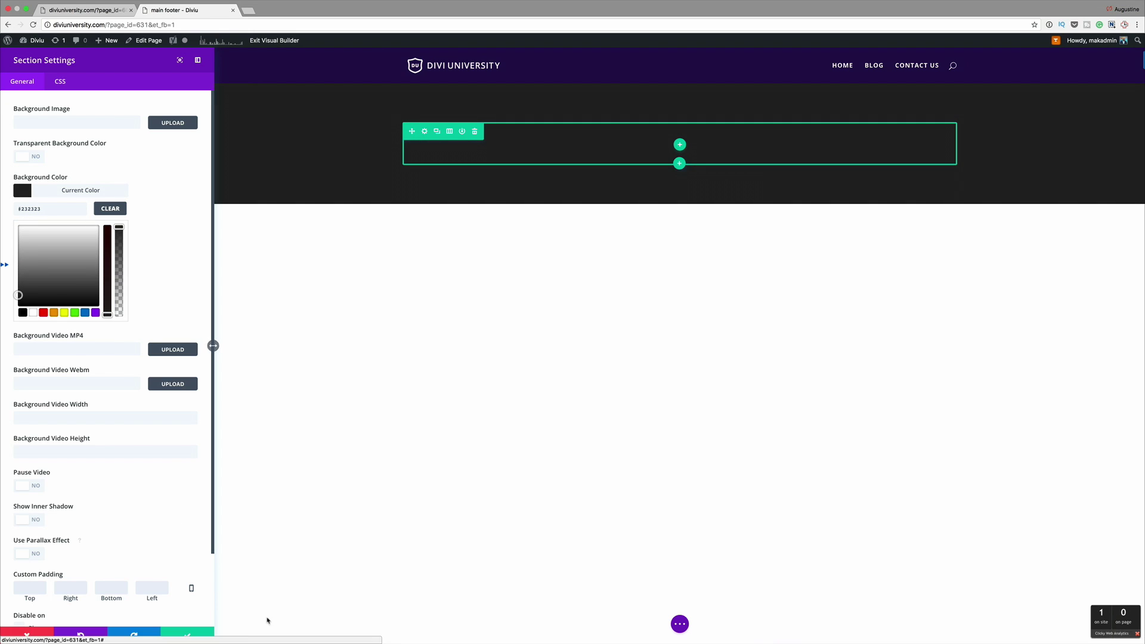
left_click(193, 635)
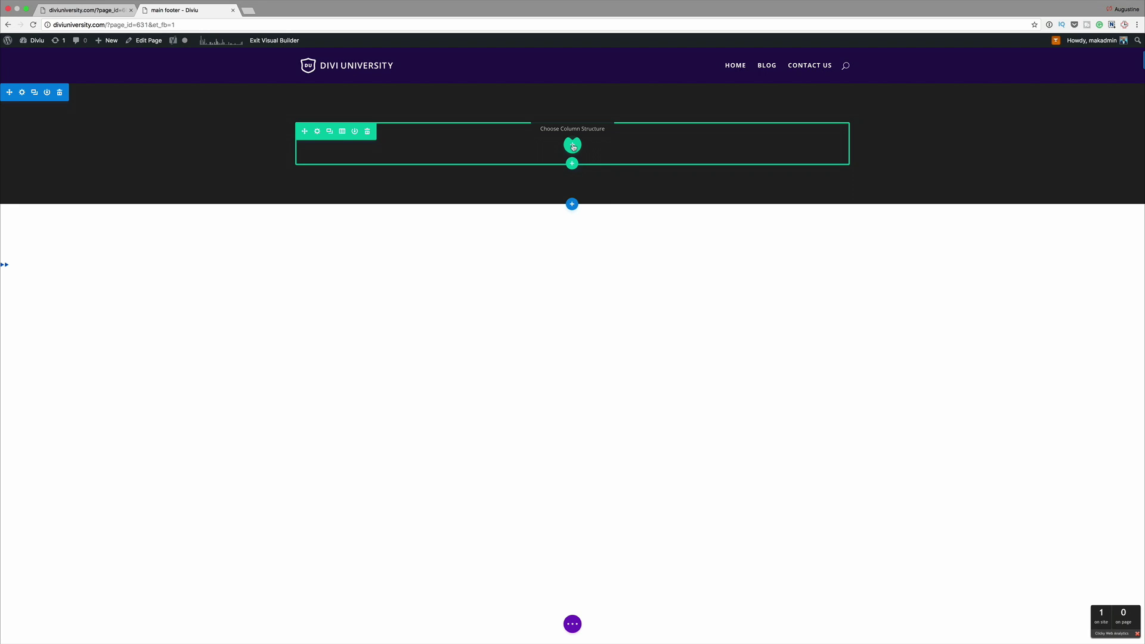
Give the dark section's row a four-column layout and switch on Make This Row Fullwidth
left_click(573, 146)
left_click(525, 220)
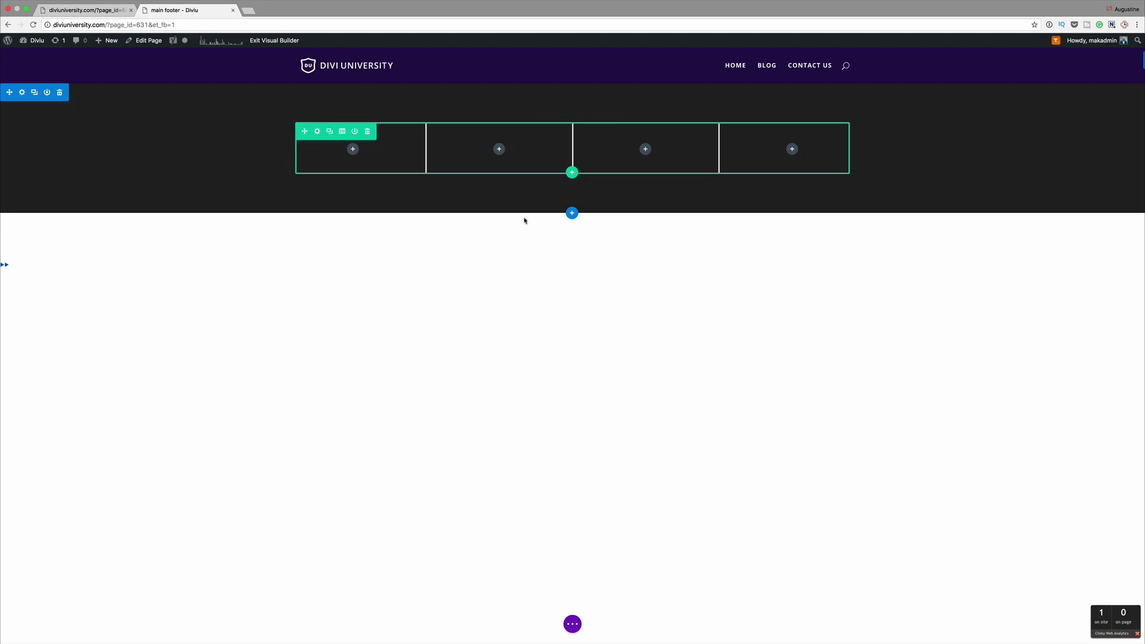
left_click(318, 132)
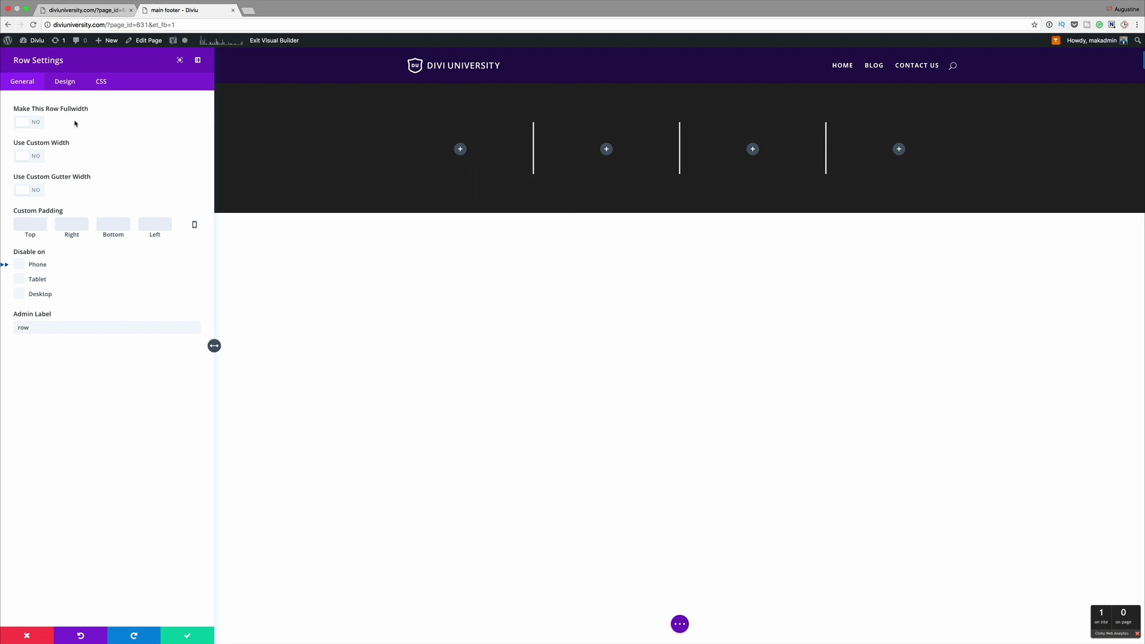
left_click(40, 124)
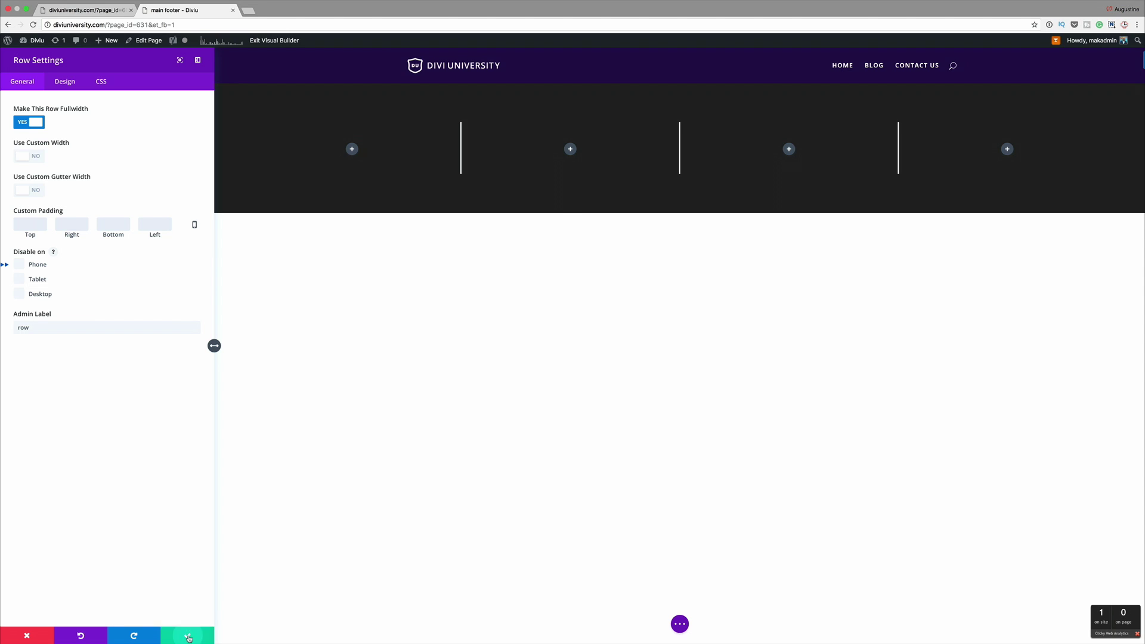
left_click(188, 636)
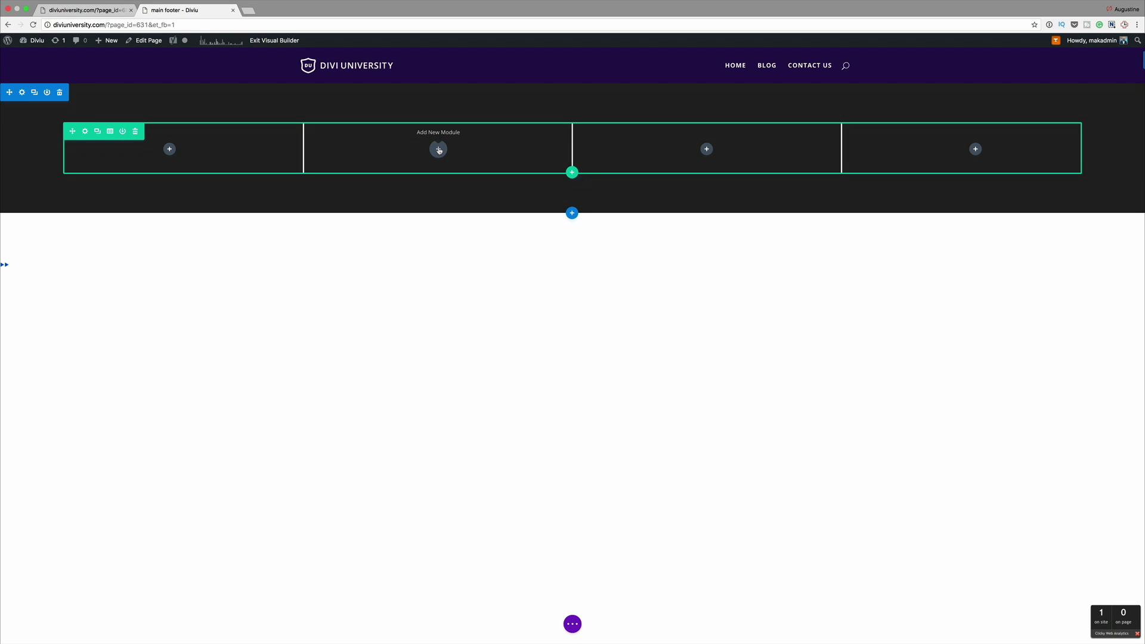
Insert a Text module in the second column containing 'About us'
left_click(439, 151)
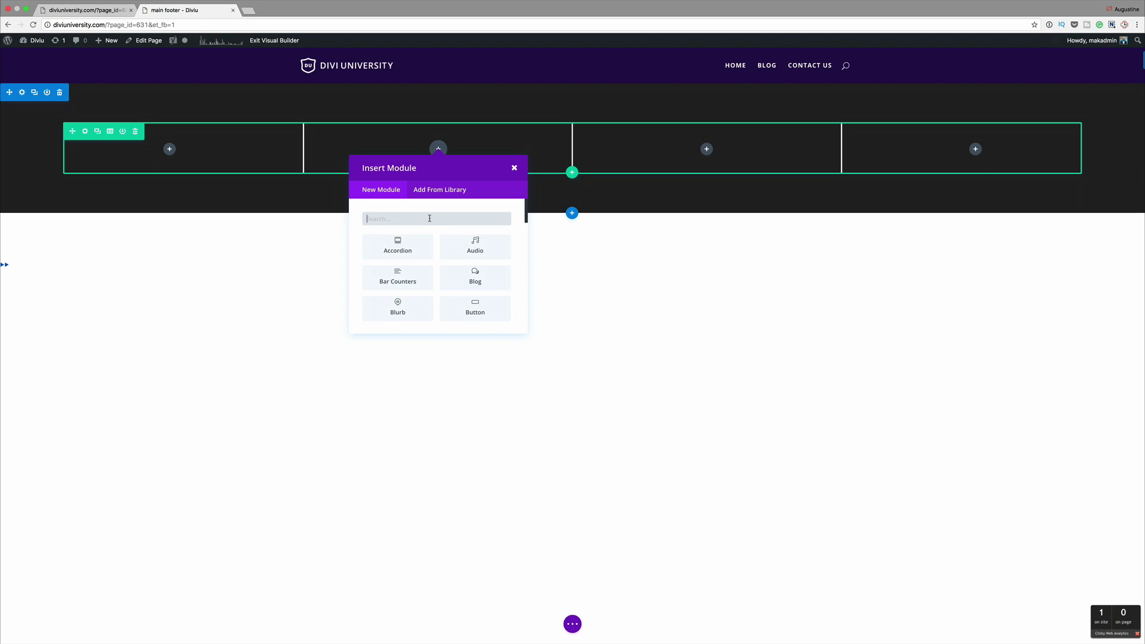
type("text")
left_click(400, 247)
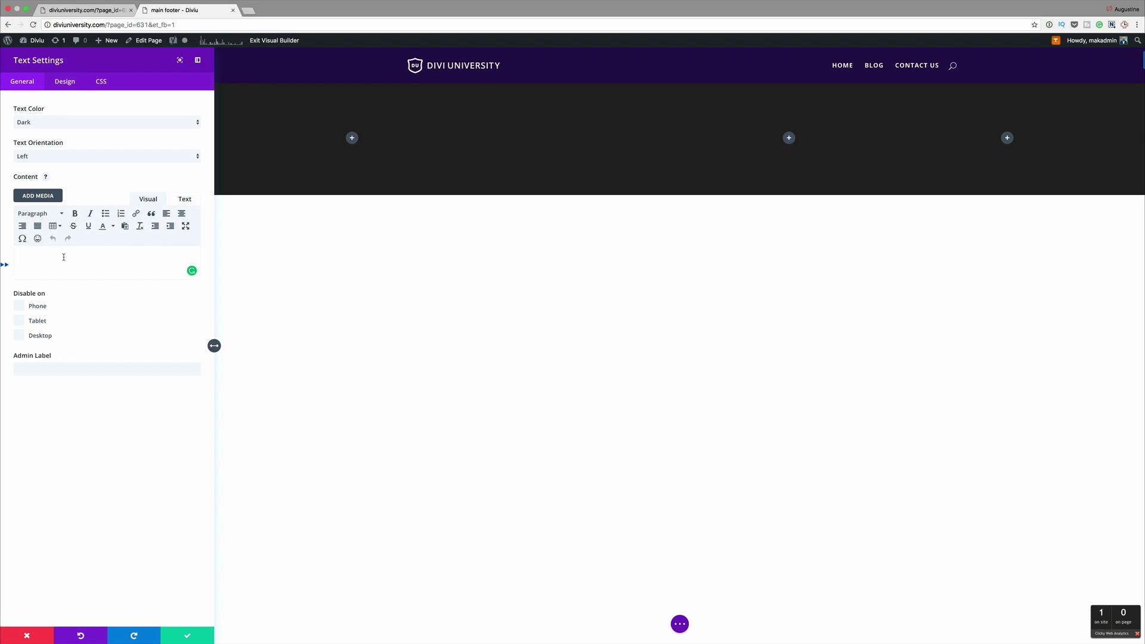
left_click(63, 257)
type("About us")
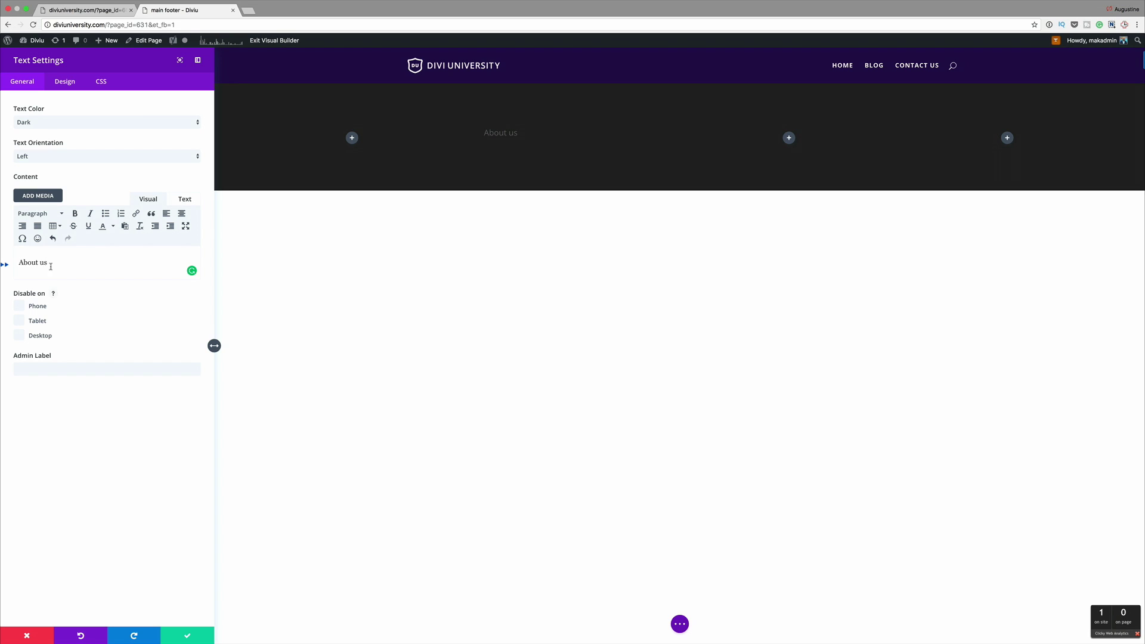
left_click_drag(48, 262, 18, 263)
Style the heading bold, uppercase, 18px, #bcbcbc with 1px letter spacing, and save
left_click(65, 81)
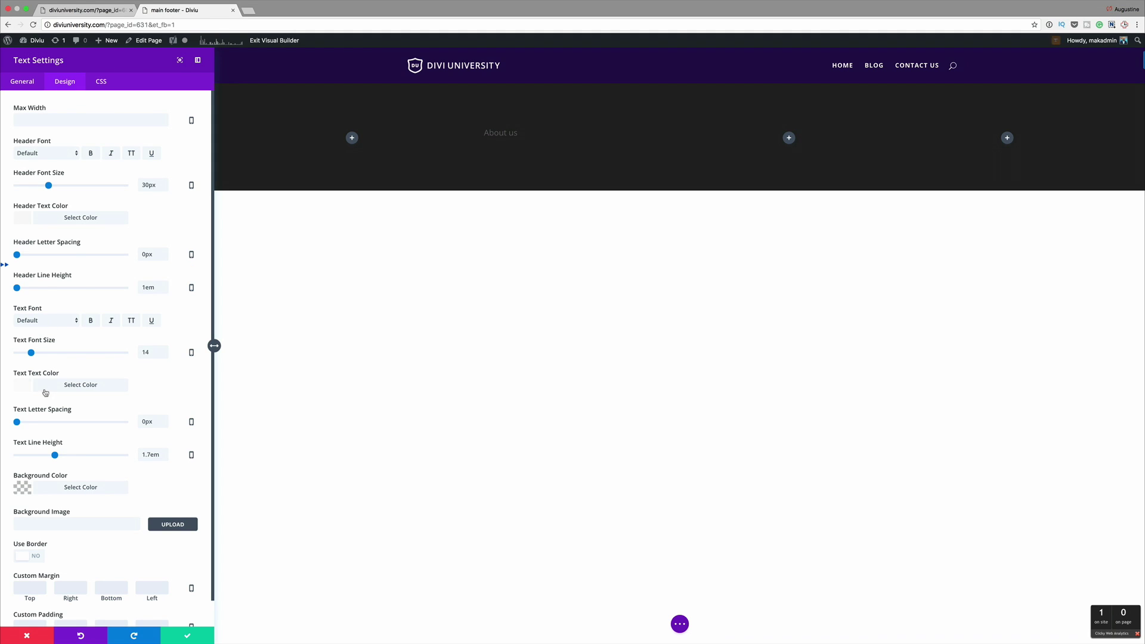
left_click_drag(31, 353, 36, 355)
left_click(90, 321)
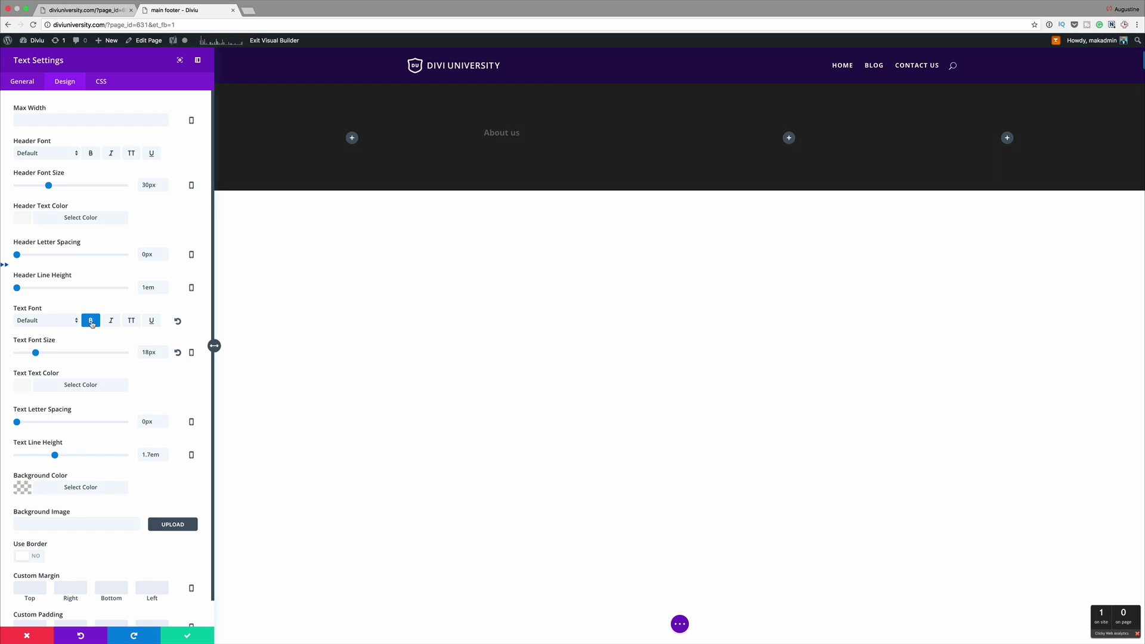
left_click(131, 321)
left_click(25, 389)
left_click_drag(18, 447, 20, 442)
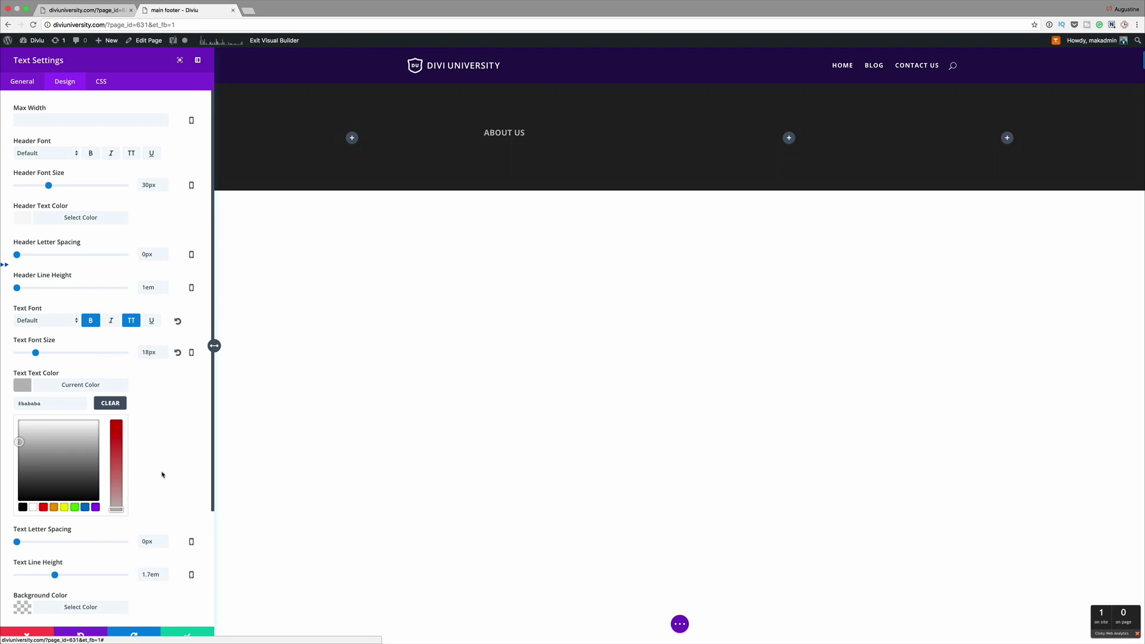
scroll(161, 474, "down", 1)
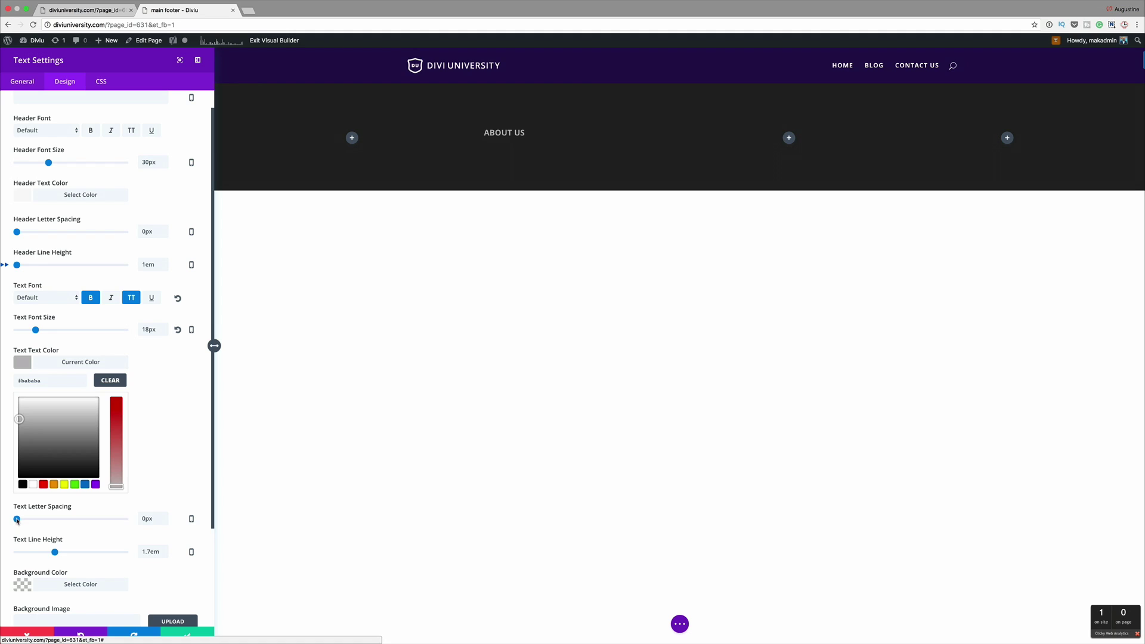
left_click_drag(16, 519, 18, 520)
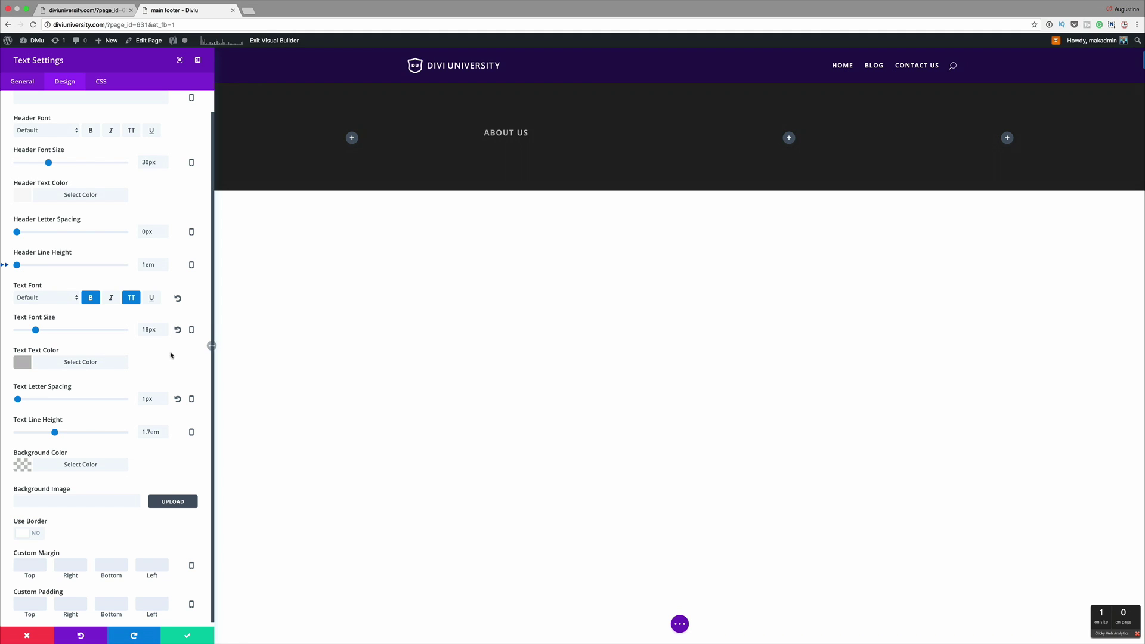
left_click(187, 635)
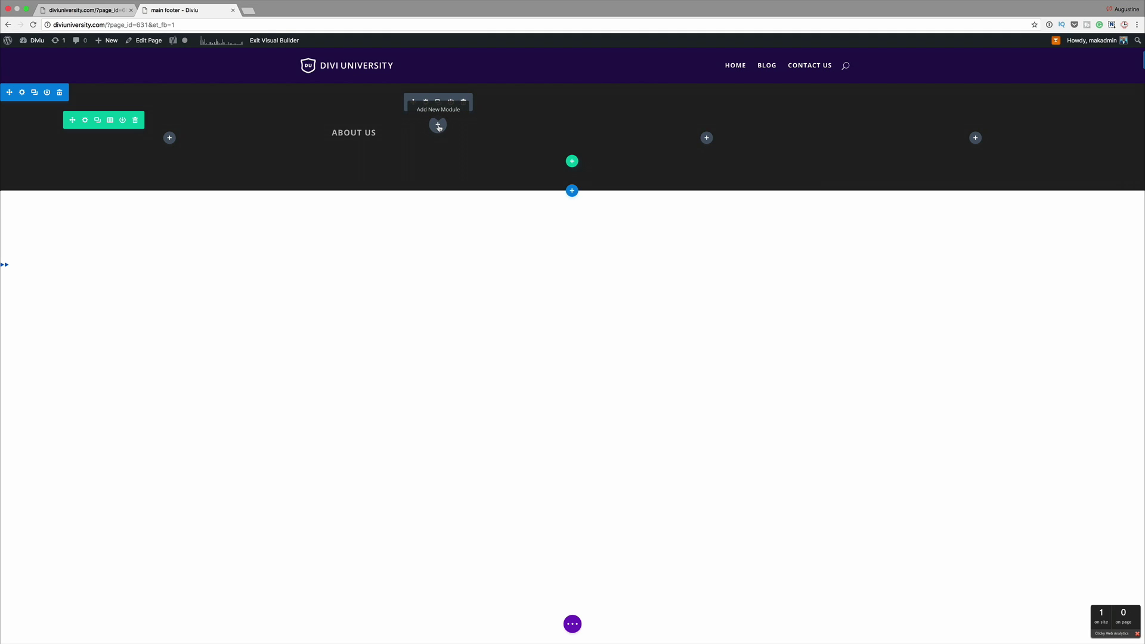
Insert a second Text module and type About Us, Meet the team, Community, Blog in the Text tab
left_click(438, 125)
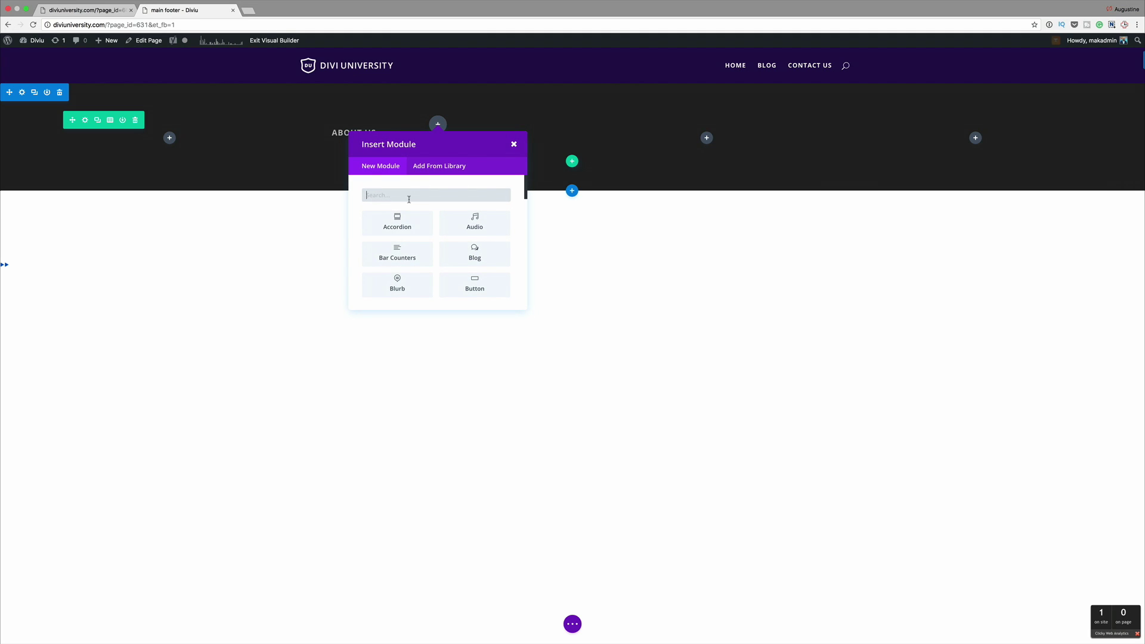
type("text")
left_click(396, 222)
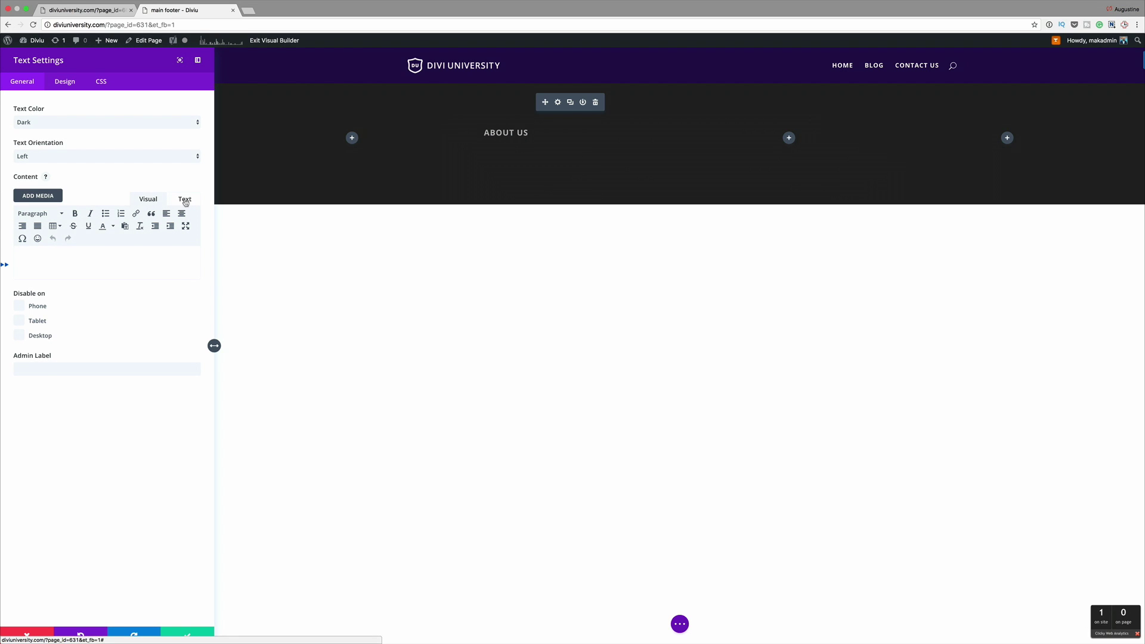
left_click(184, 201)
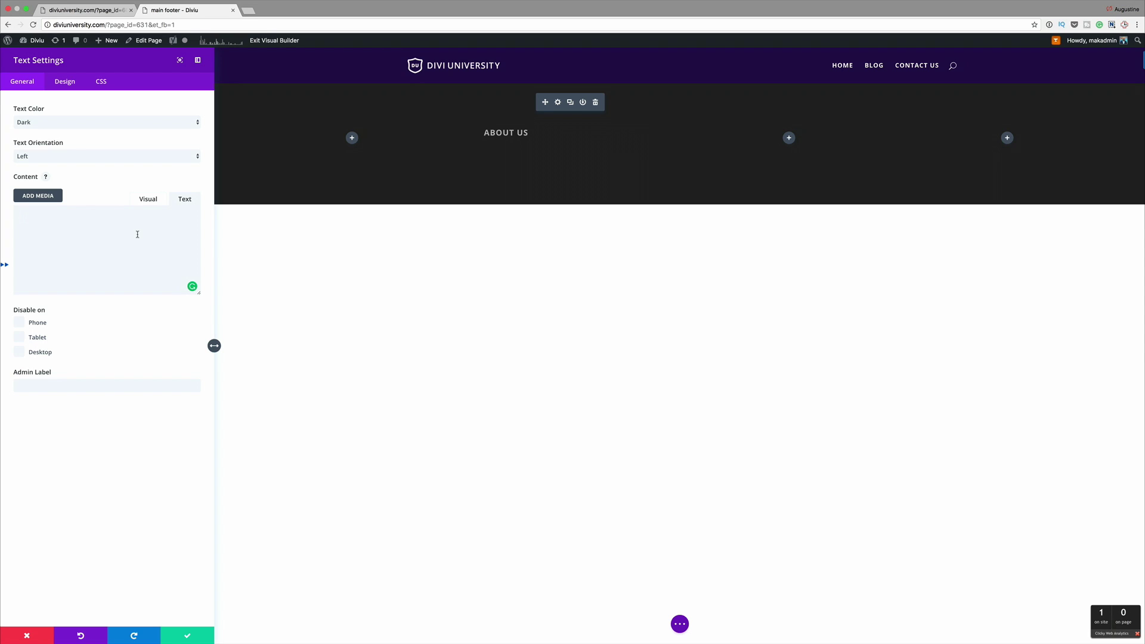
type("About Us ")
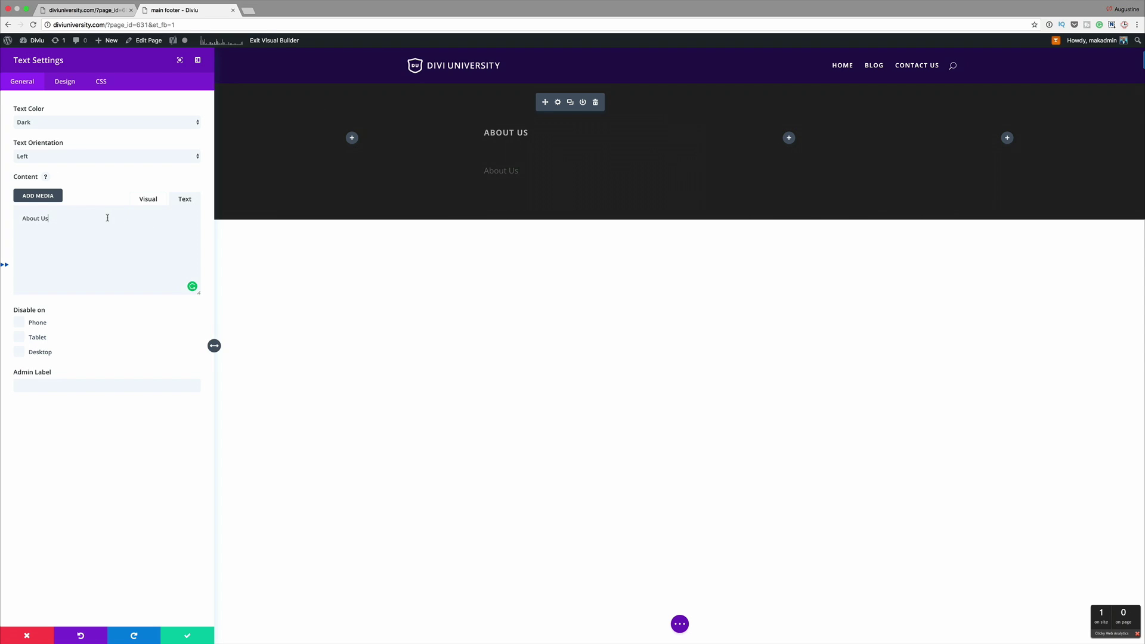
type("Meet the team ")
type("Community")
key("Return")
type("Blog")
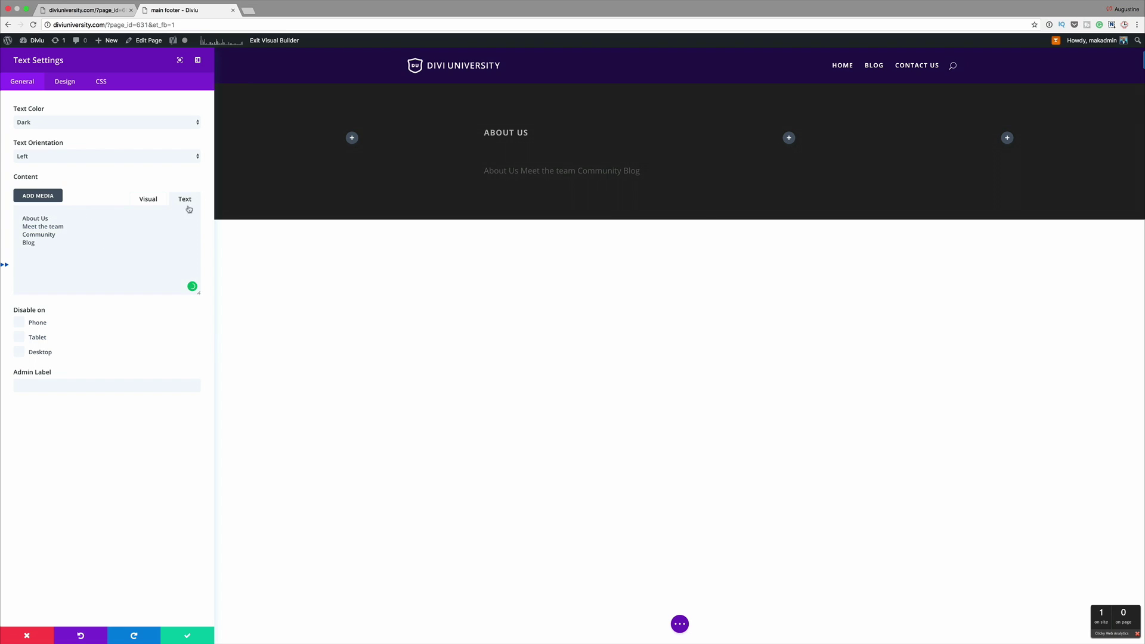
Add a <br> tag after About Us, Meet the team and Community
left_click(147, 221)
type("<b")
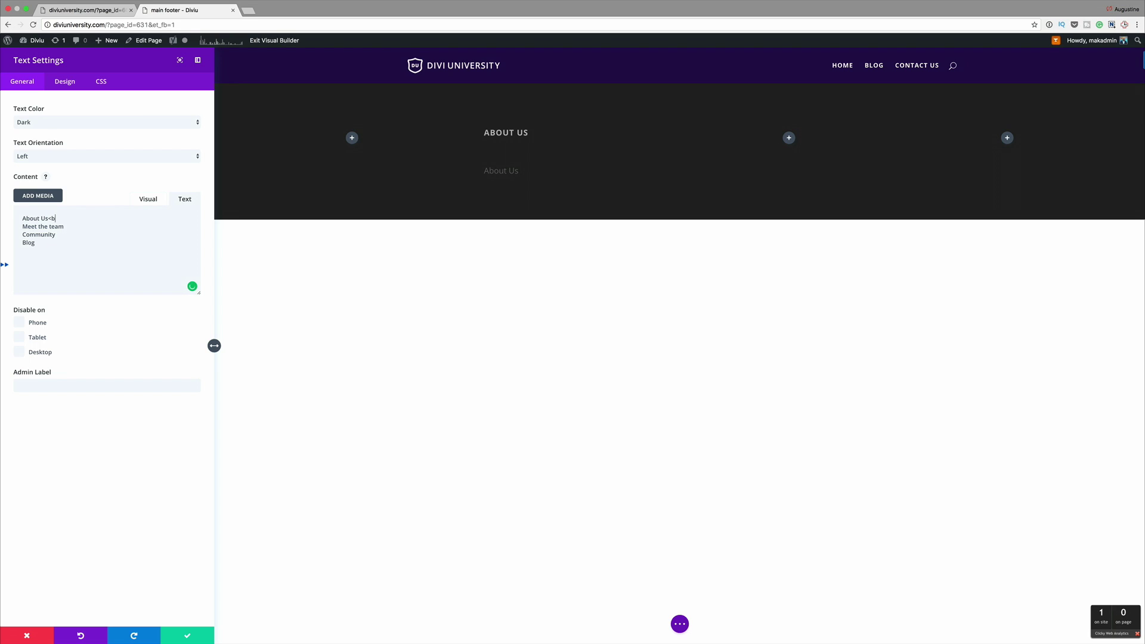
type("r>")
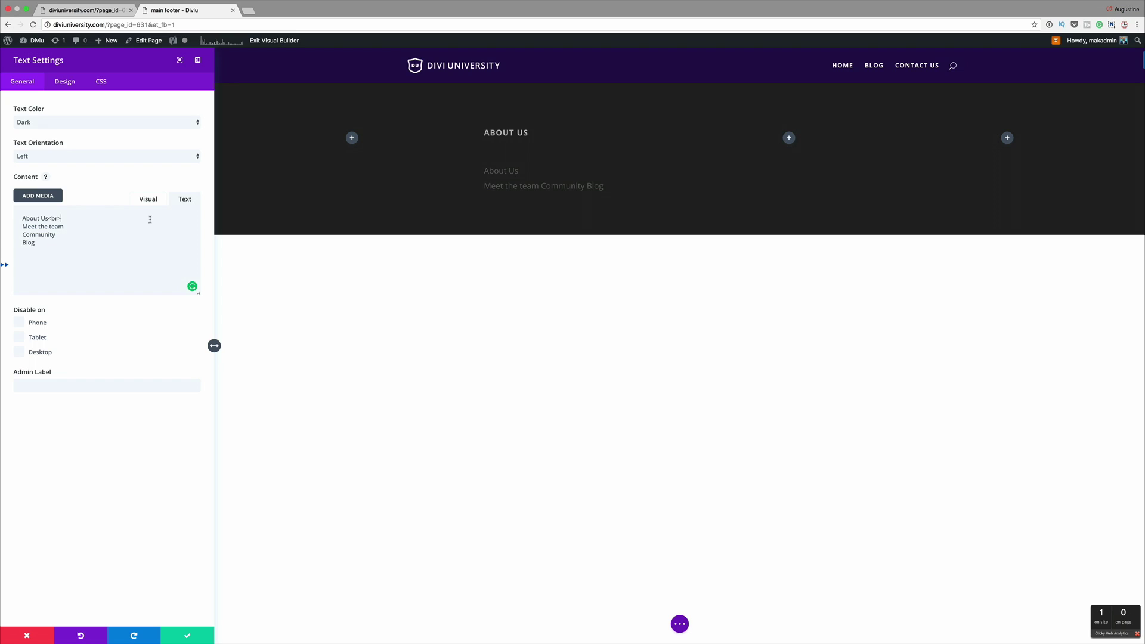
left_click_drag(49, 218, 61, 217)
key("ctrl+c")
left_click(78, 231)
key("ctrl+v")
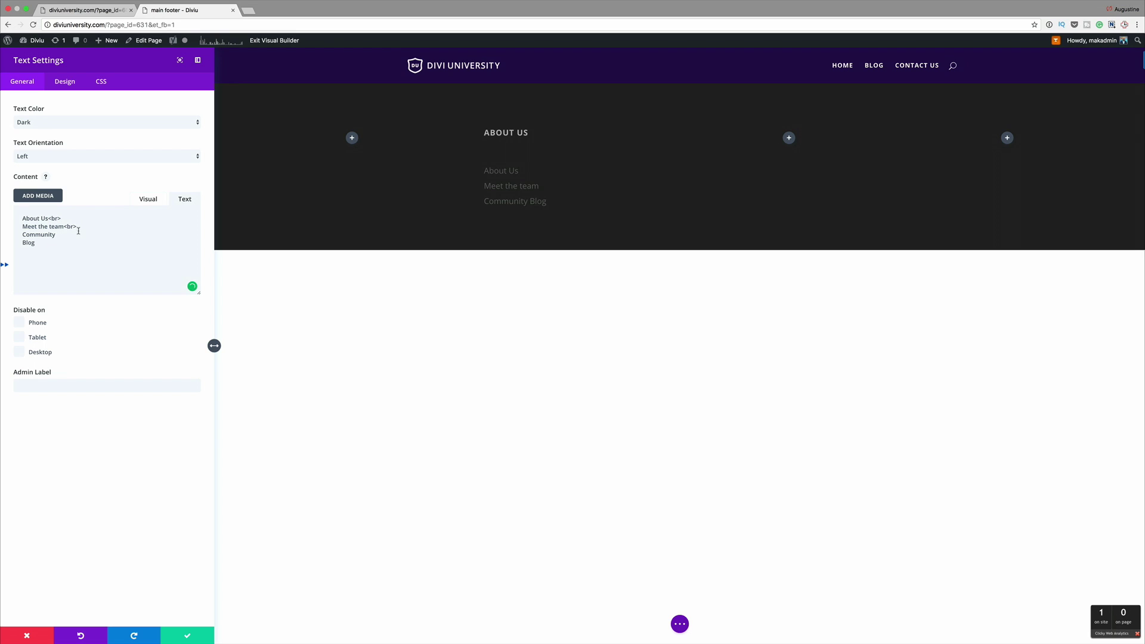
left_click(68, 237)
key("ctrl+v")
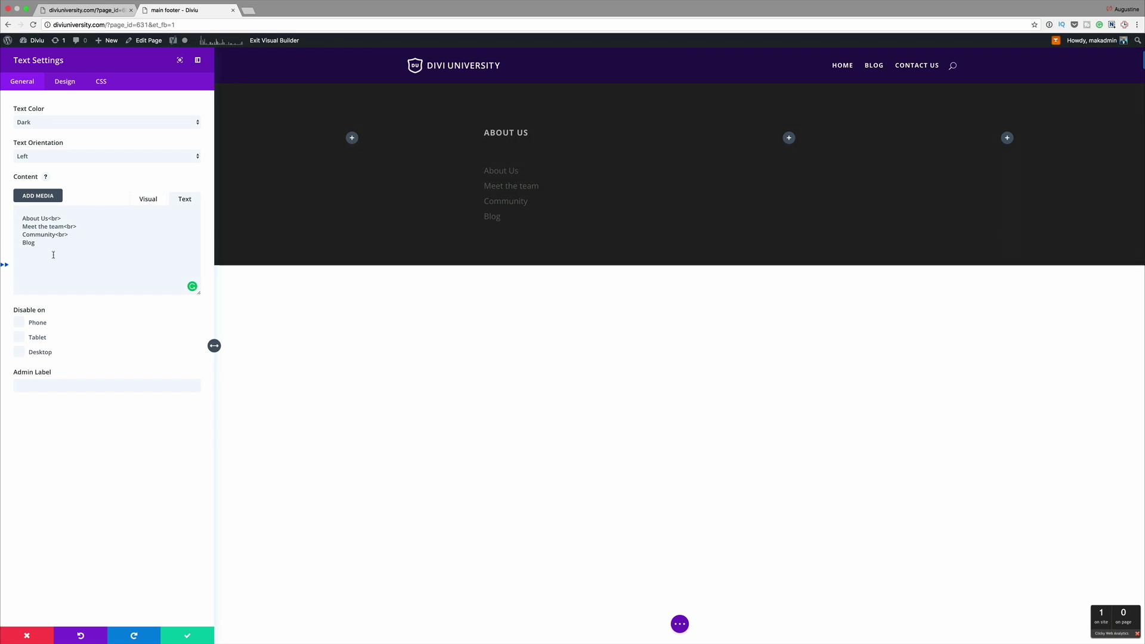
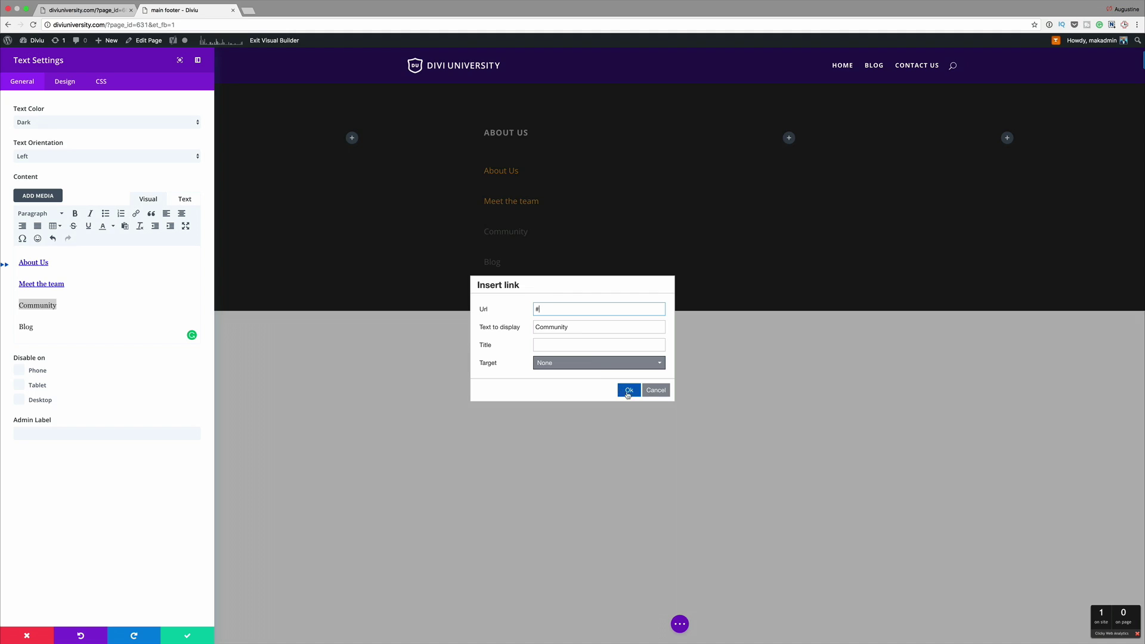
Link the word Blog to '#' as a placeholder, matching the other About Us entries
double_click(26, 326)
left_click(136, 212)
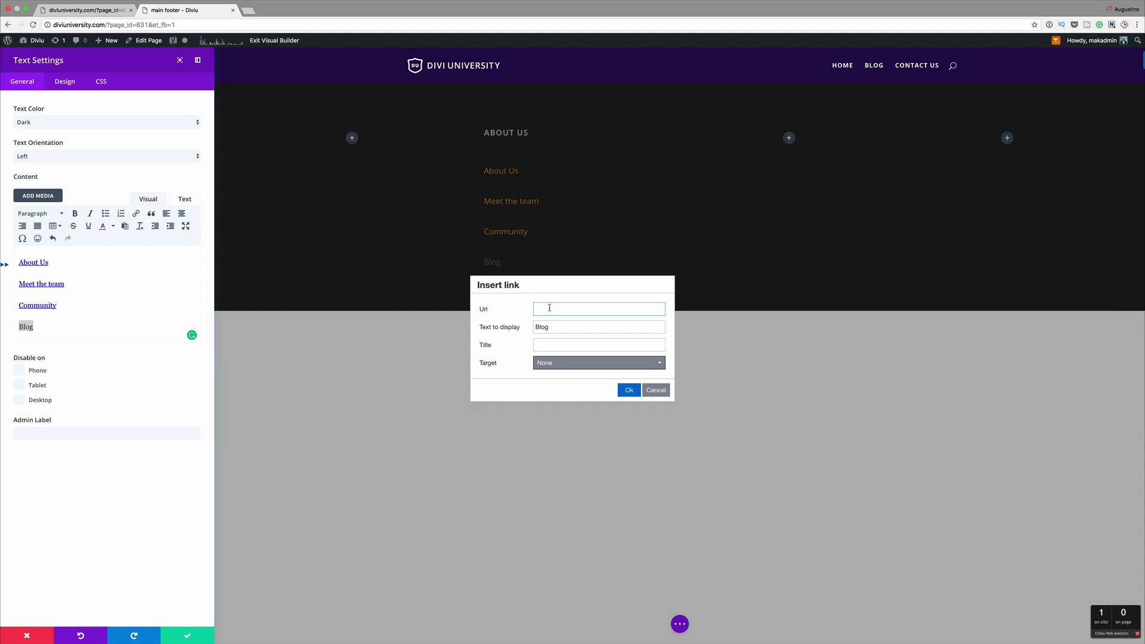
type("#")
left_click(629, 389)
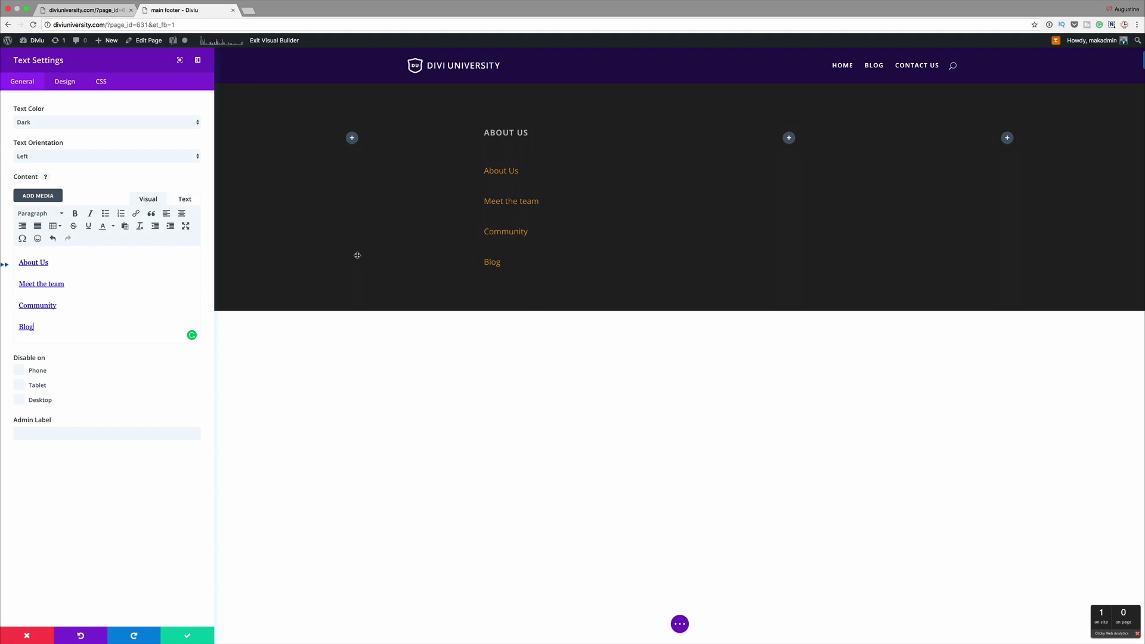
Set the About Us links text line height to 1.1em and save the text module
left_click(65, 81)
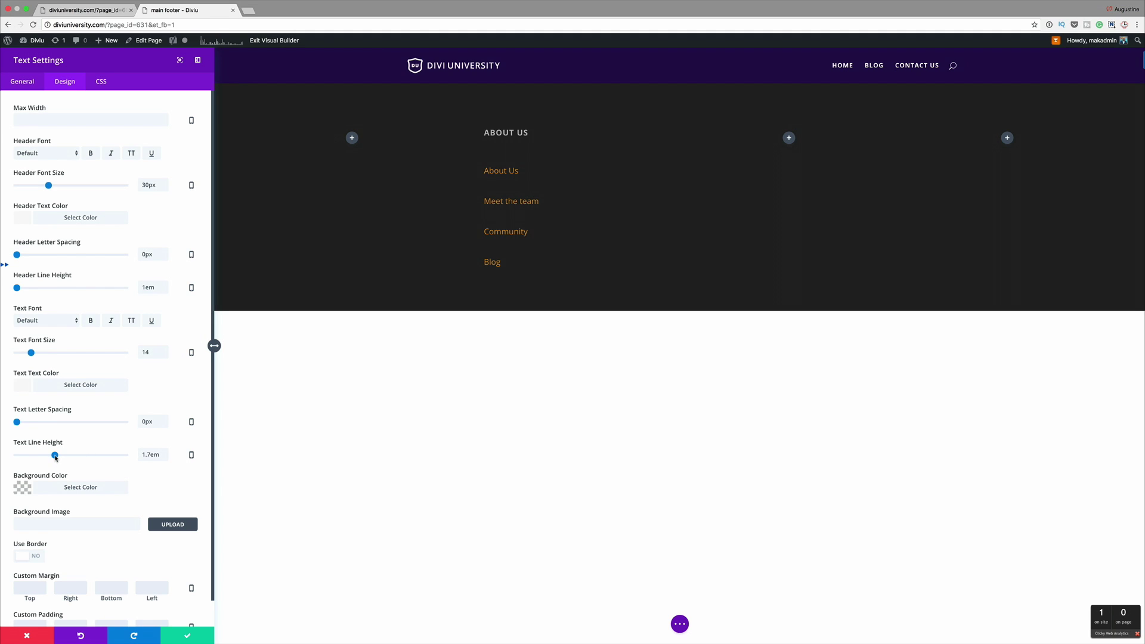
left_click_drag(54, 458, 25, 459)
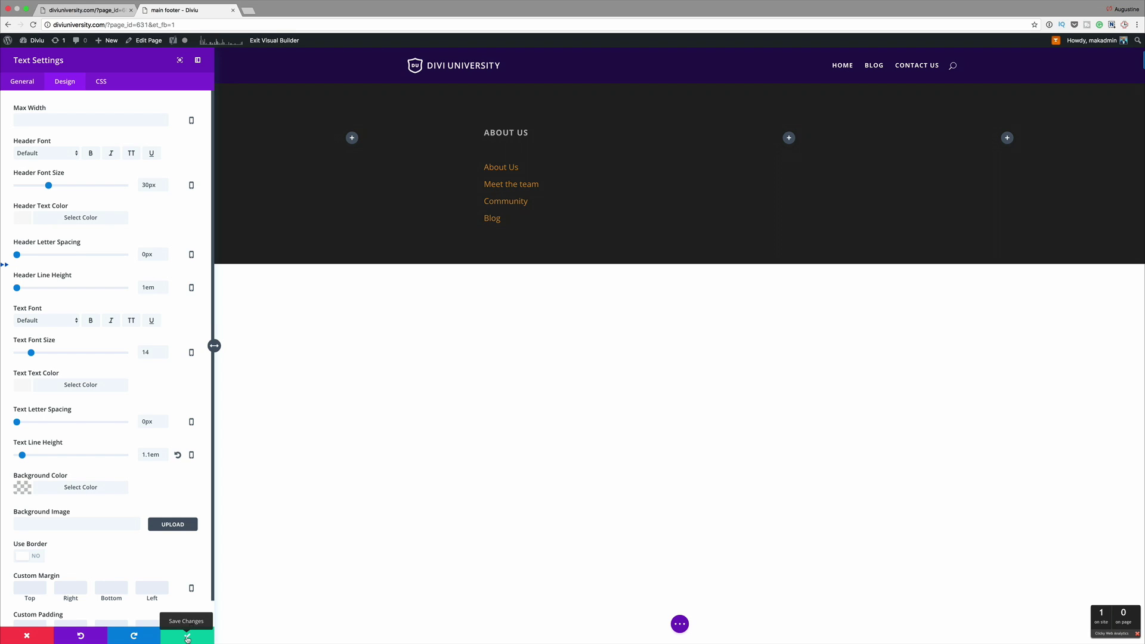
left_click(187, 636)
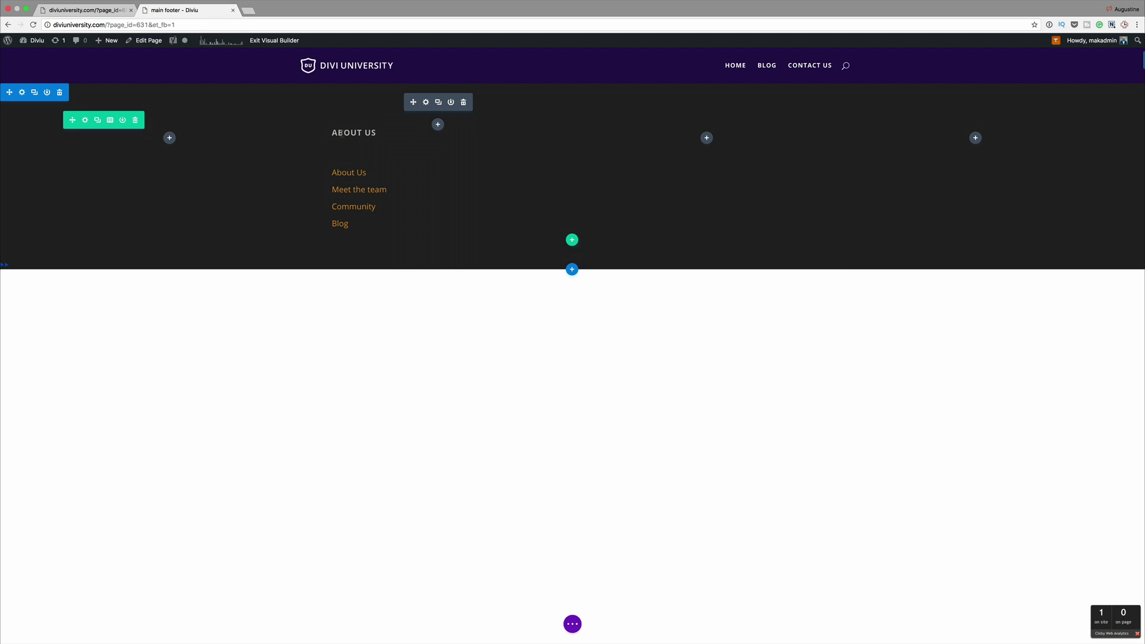
Set the ABOUT US heading's custom bottom margin to 18 and close its settings
left_click(333, 169)
left_click(426, 102)
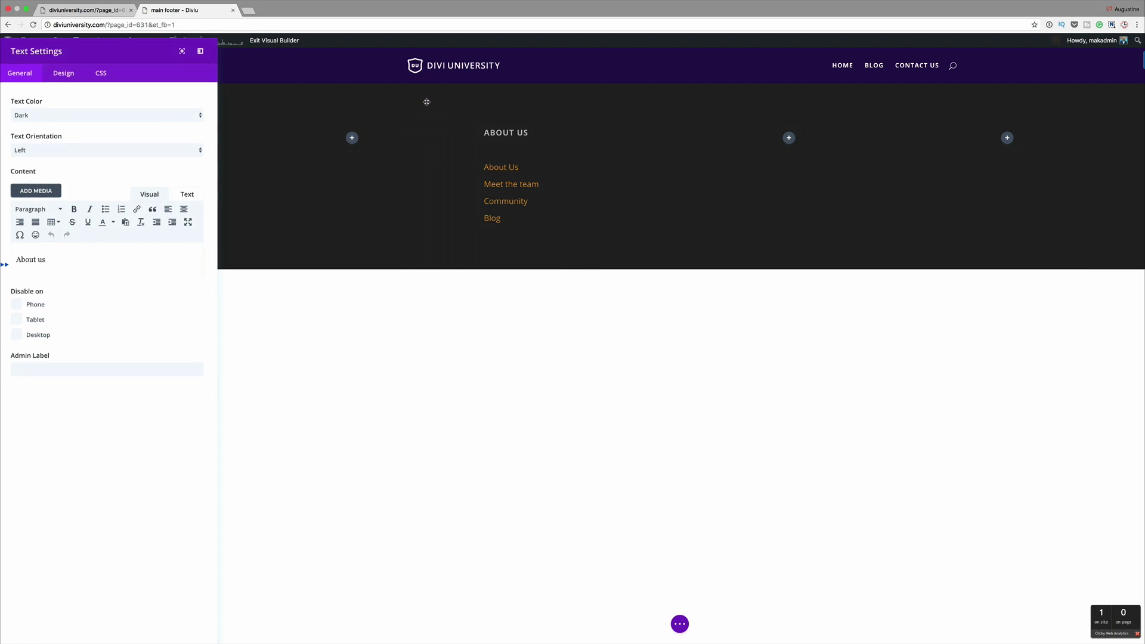
left_click(68, 82)
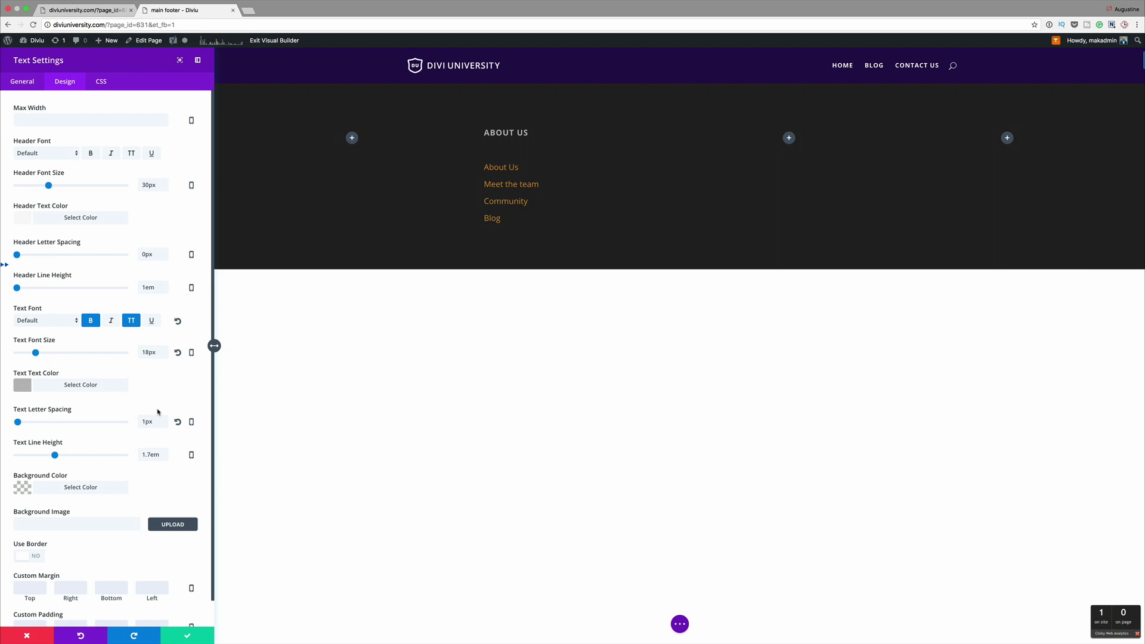
scroll(148, 472, "down", 2)
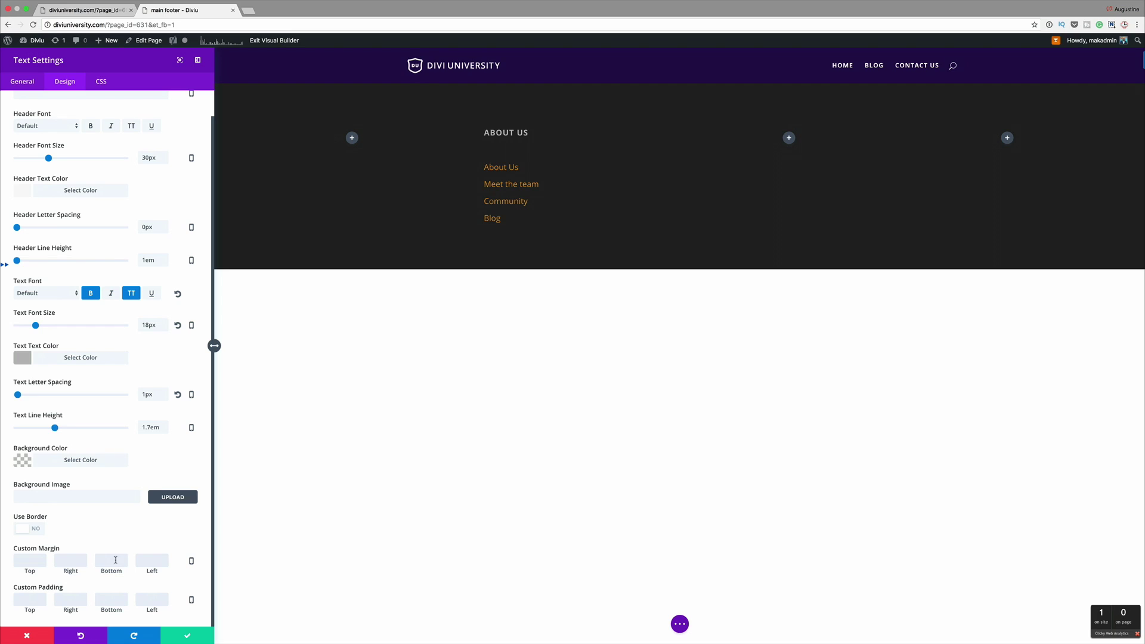
left_click(116, 561)
type("18")
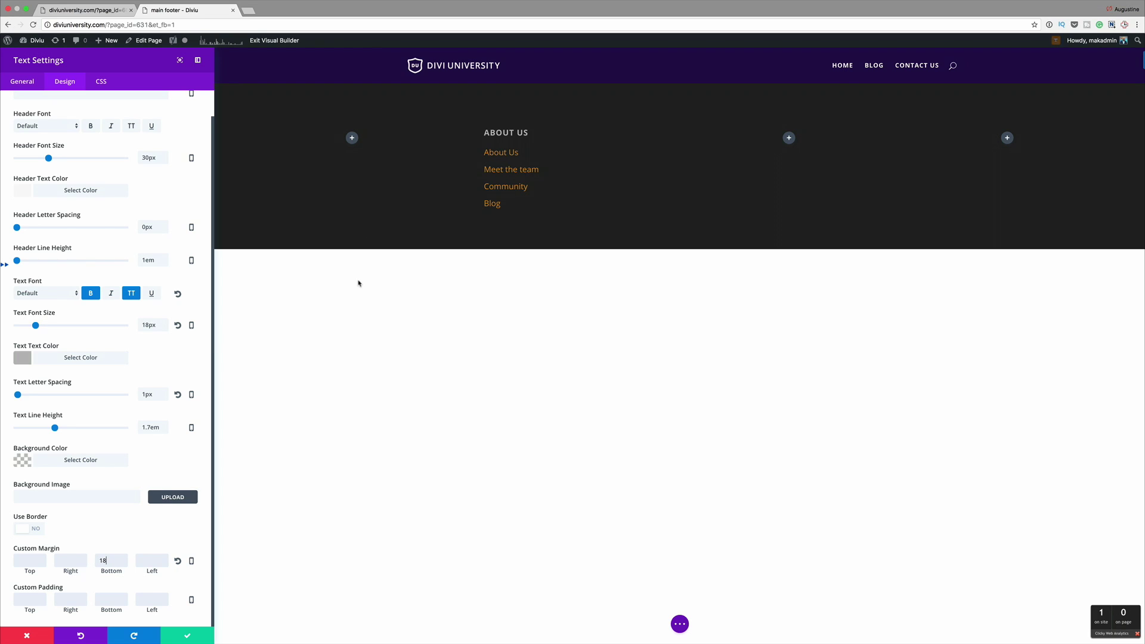
key("Return")
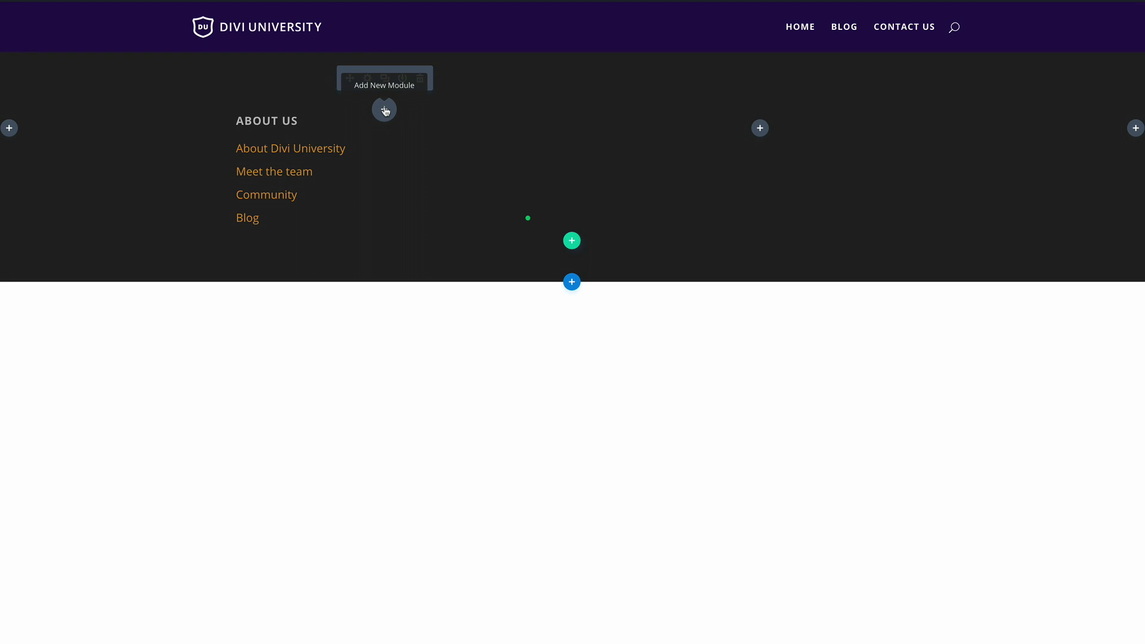
Add a heading and the pasted links list to the second column, retitling the heading DIVI UNIVERTITY
left_click(760, 129)
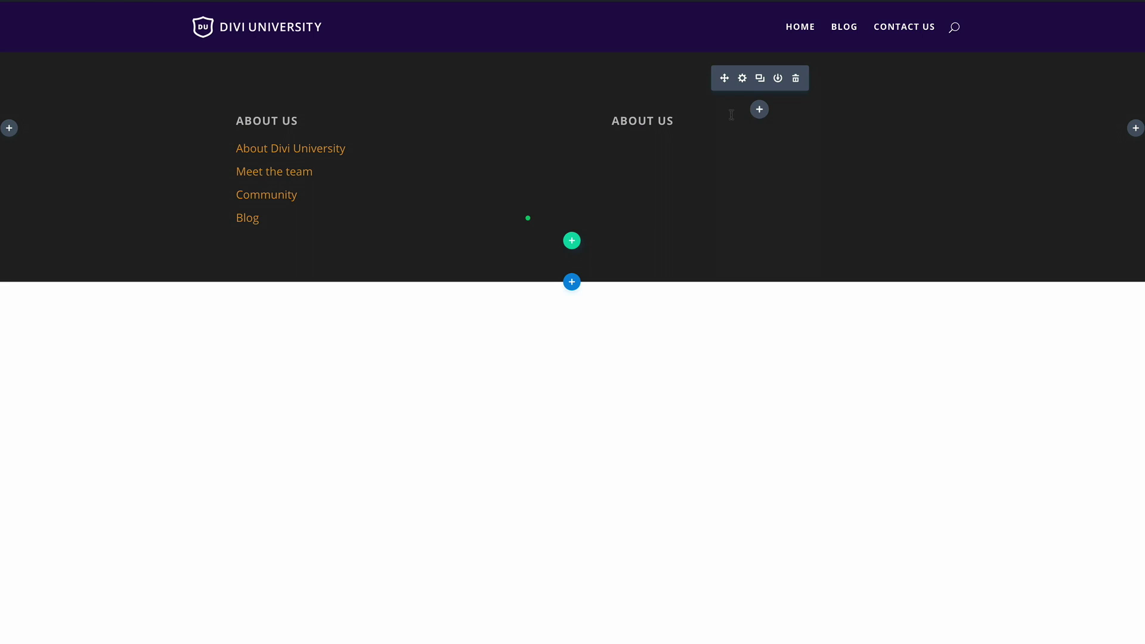
key("ctrl+v")
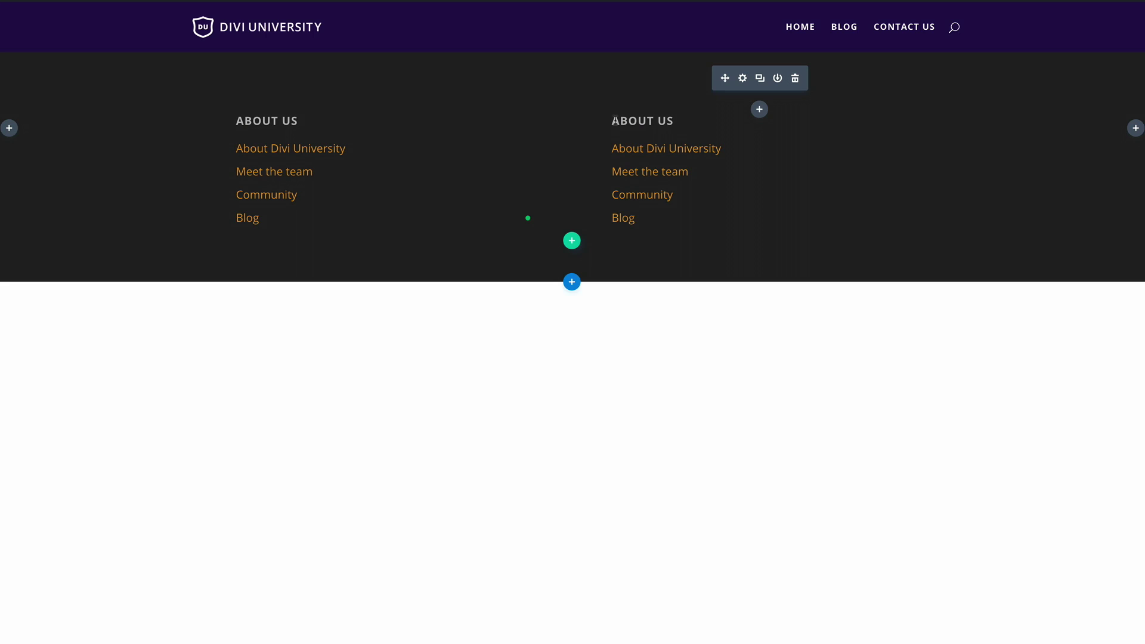
triple_click(614, 120)
type("DIVI UNIVERTITY")
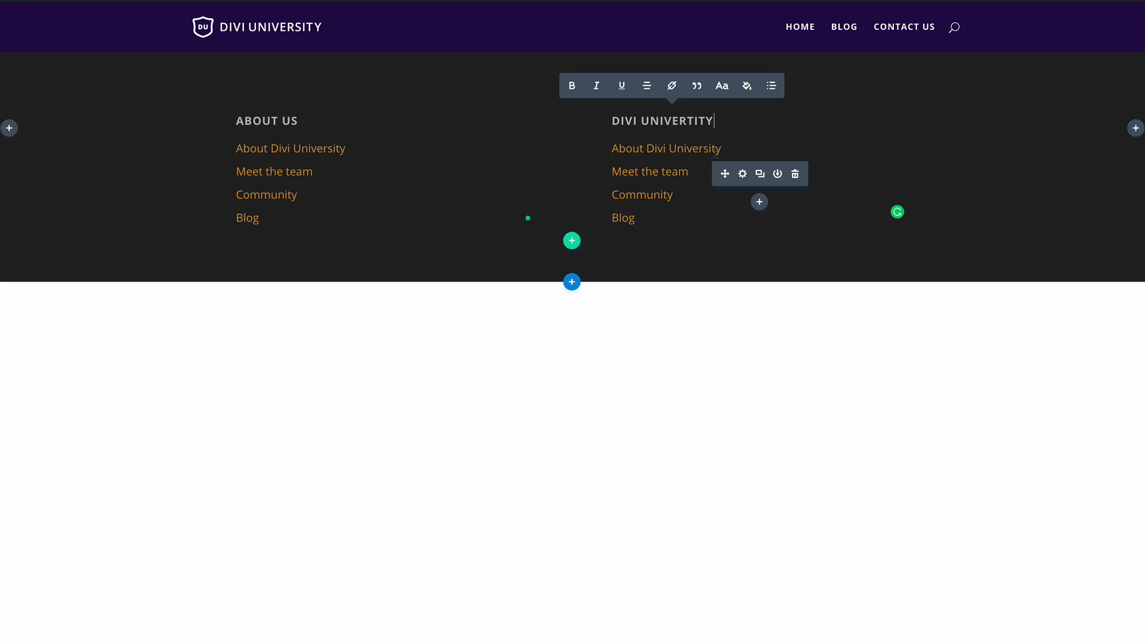
Replace the second column's first two links with Become a member and Resources
left_click(625, 148)
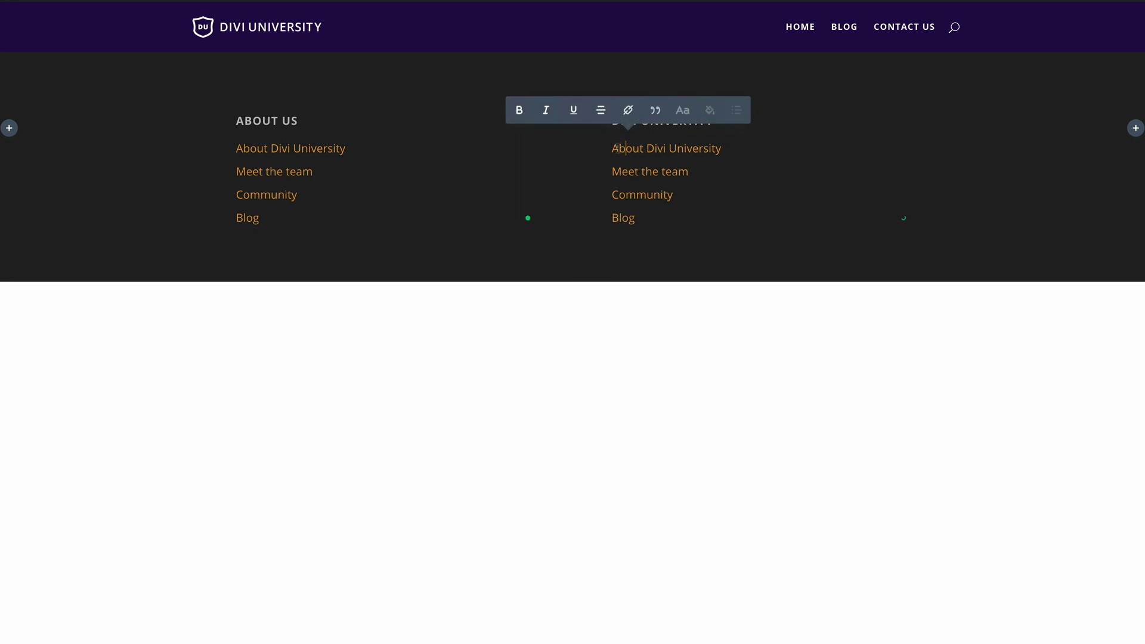
left_click_drag(612, 149, 720, 152)
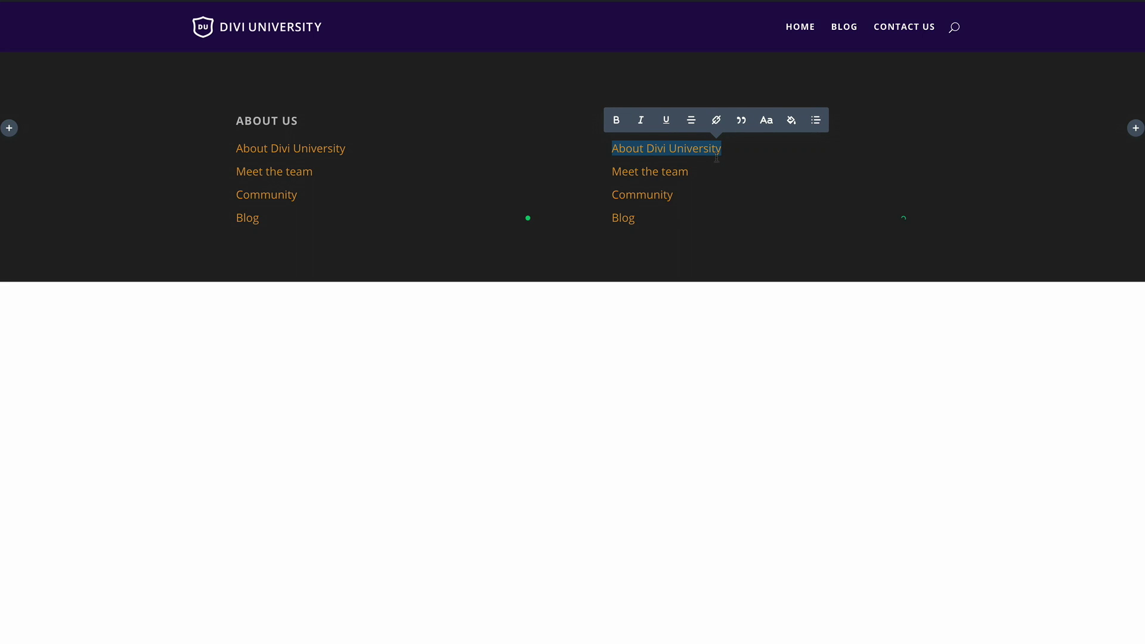
type("Become a member")
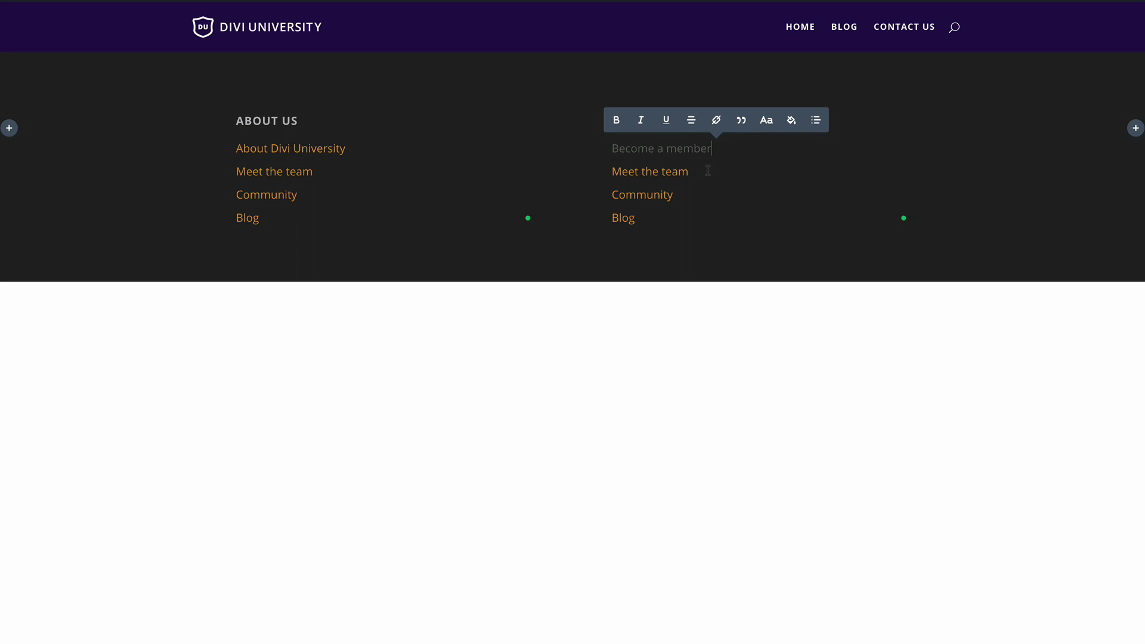
left_click_drag(690, 172, 595, 173)
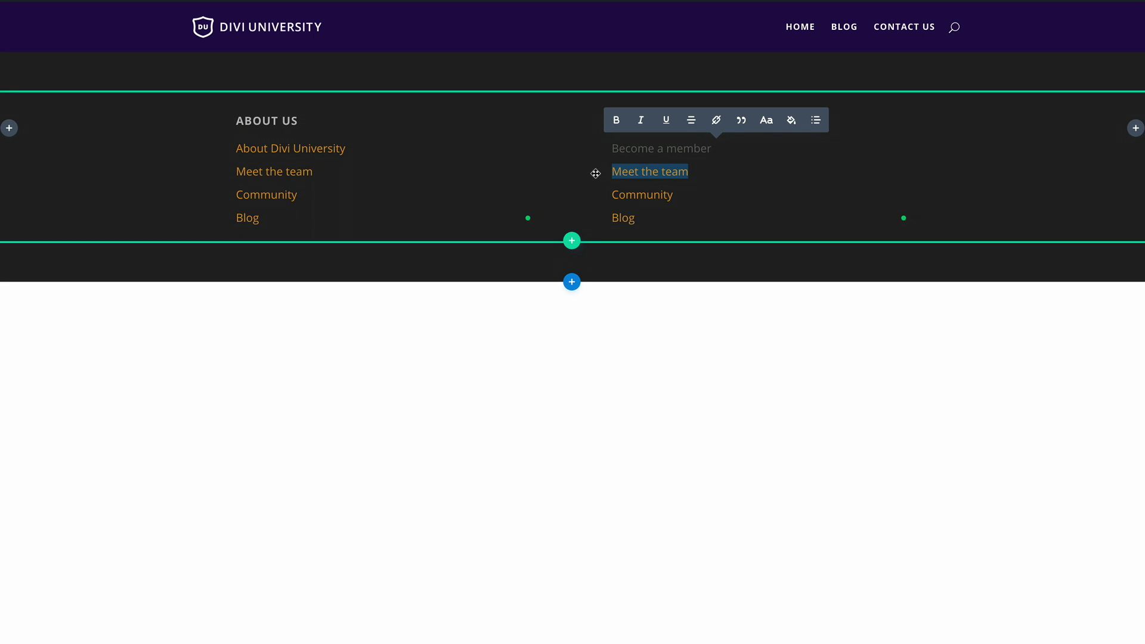
type("Resources")
Replace Community and Blog in the second column with Courses and Free tutorials
left_click(636, 195)
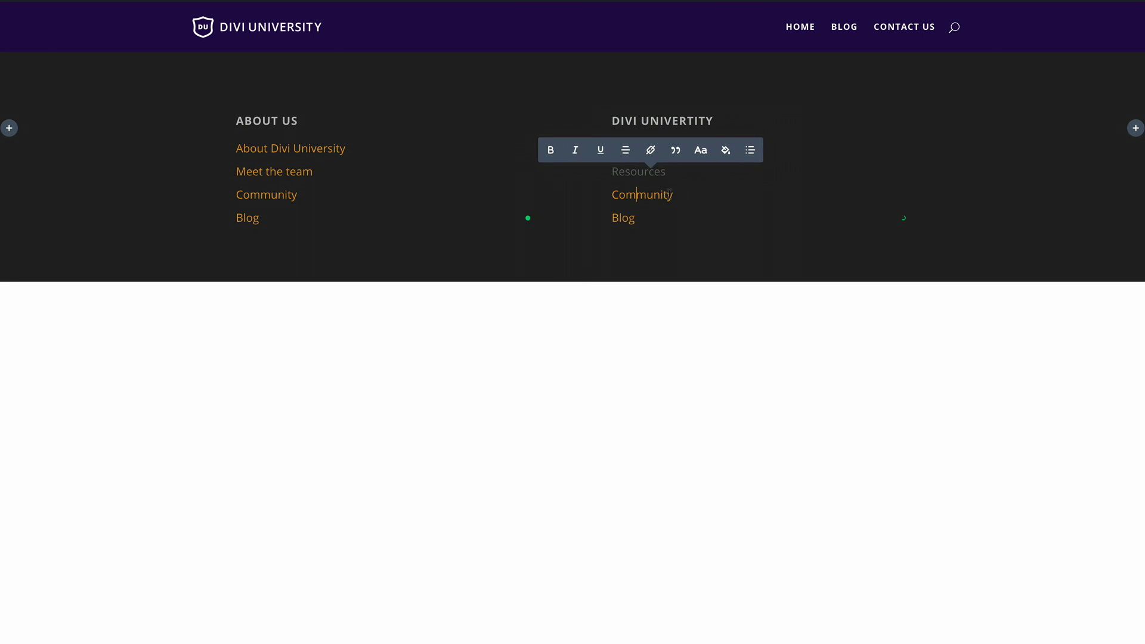
key("shift+Left")
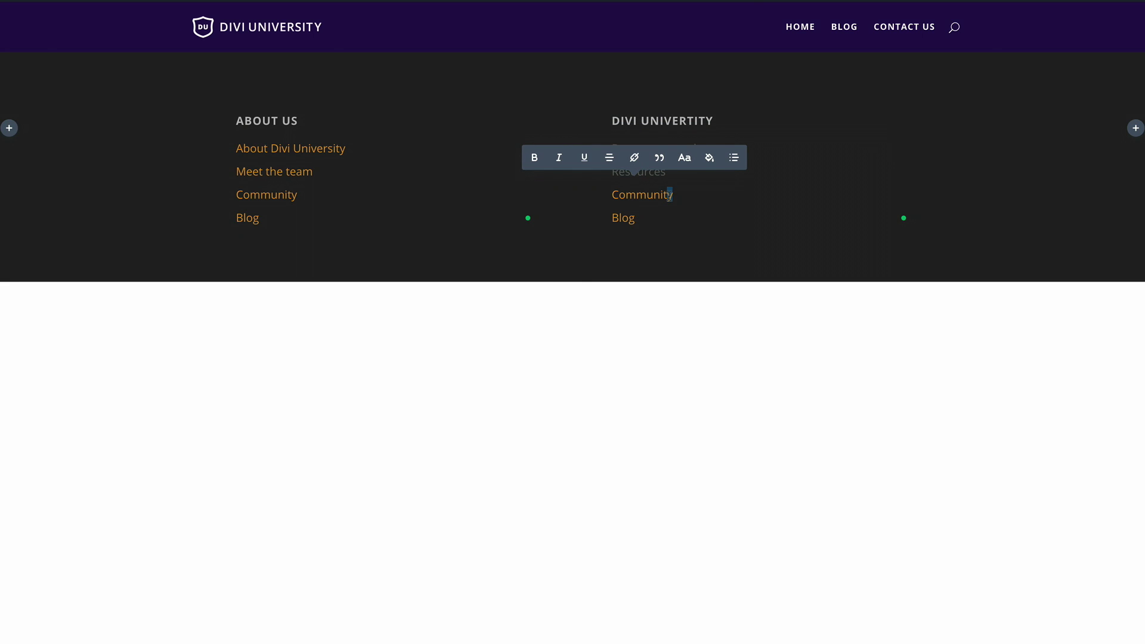
left_click_drag(669, 194, 609, 194)
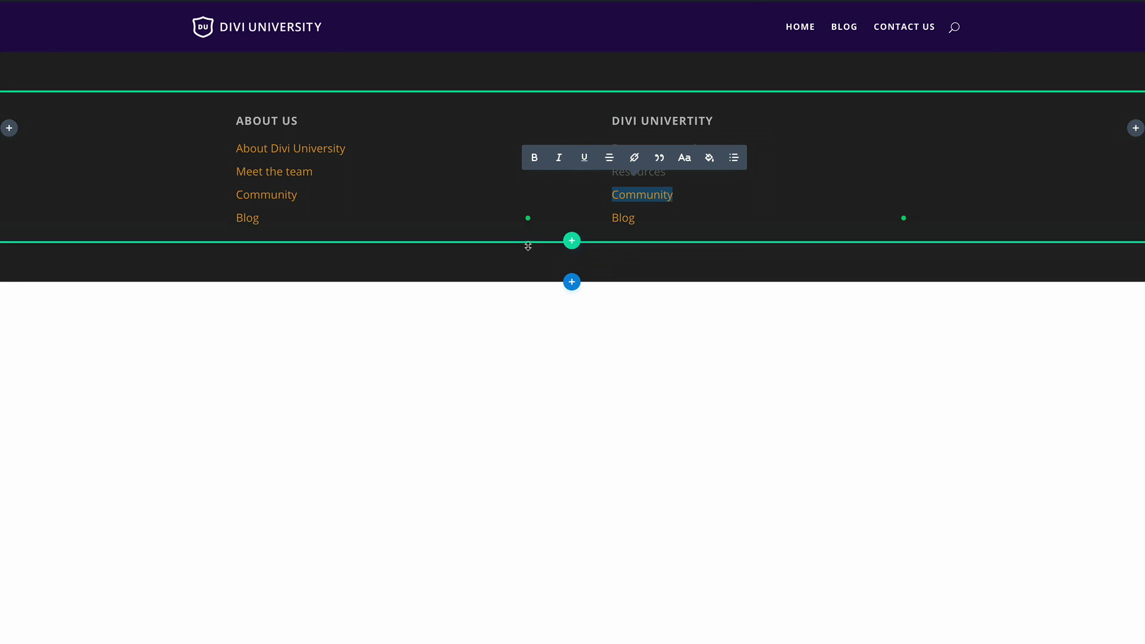
type("Courses")
key("Down")
key("shift+Left")
key("shift+Left")
key("shift+Left")
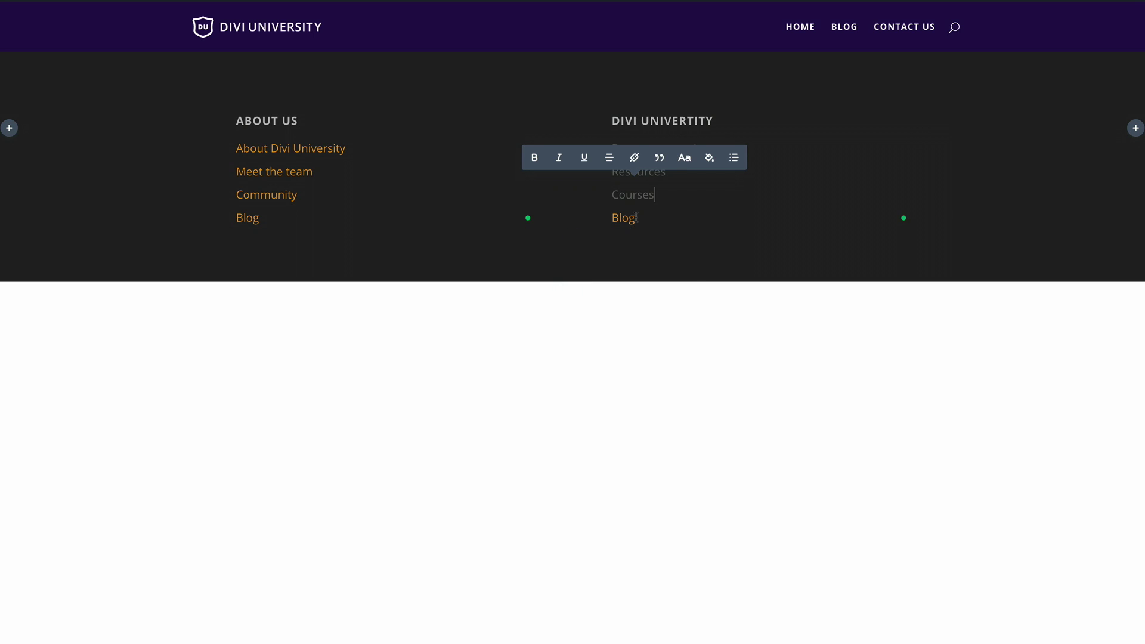
key("shift+Left")
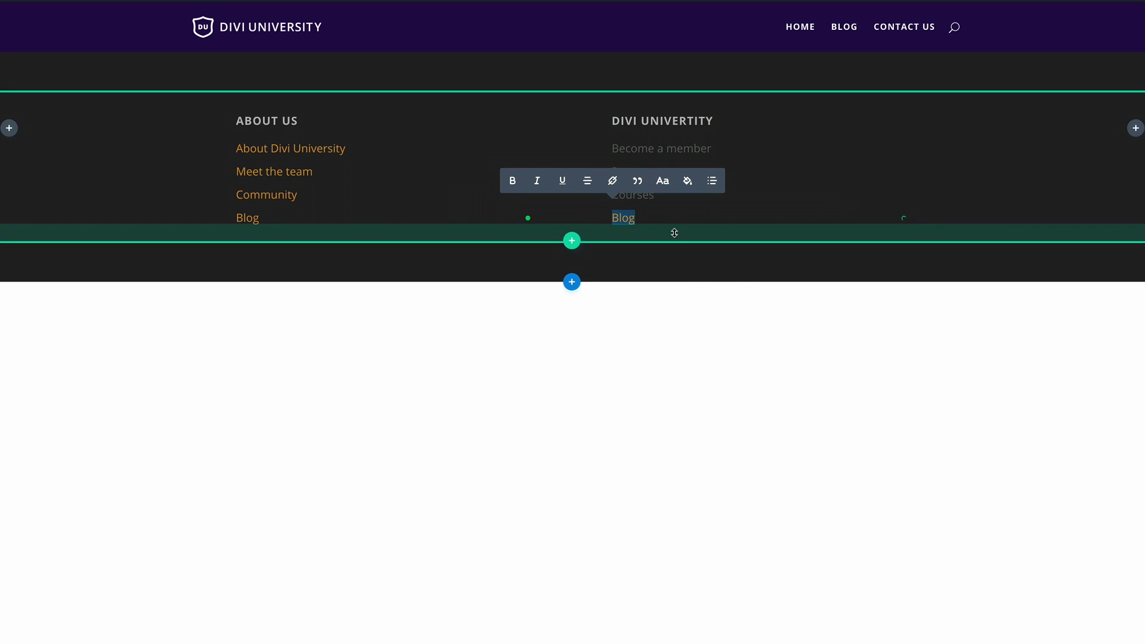
type("Free tutorials")
left_click(656, 253)
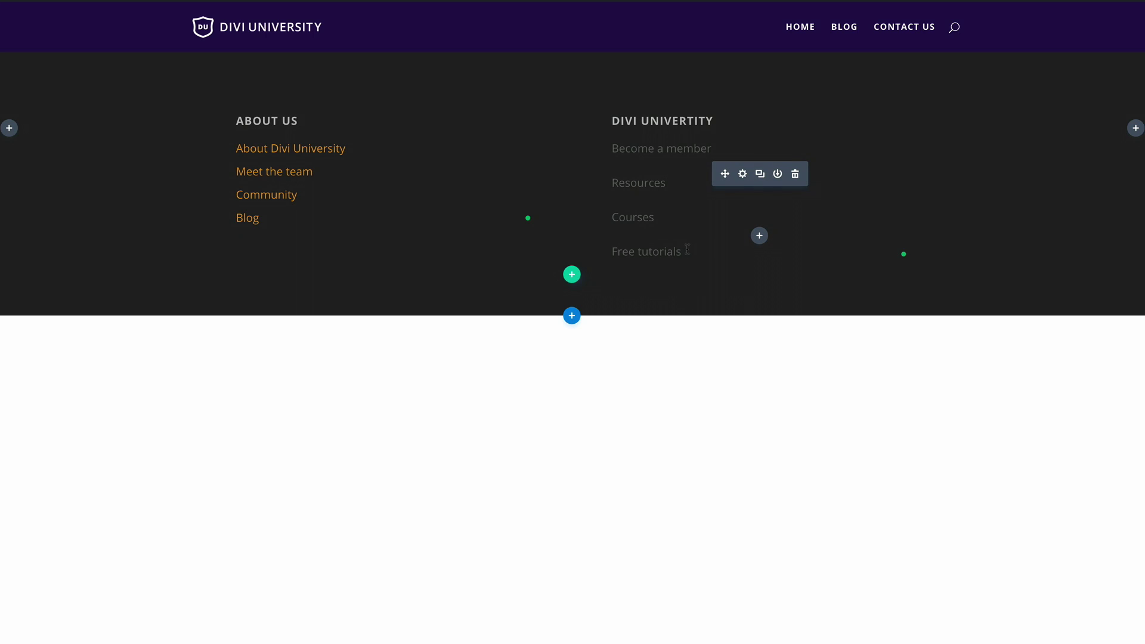
Link Become a member and Resources in the second column to '#'
left_click(742, 173)
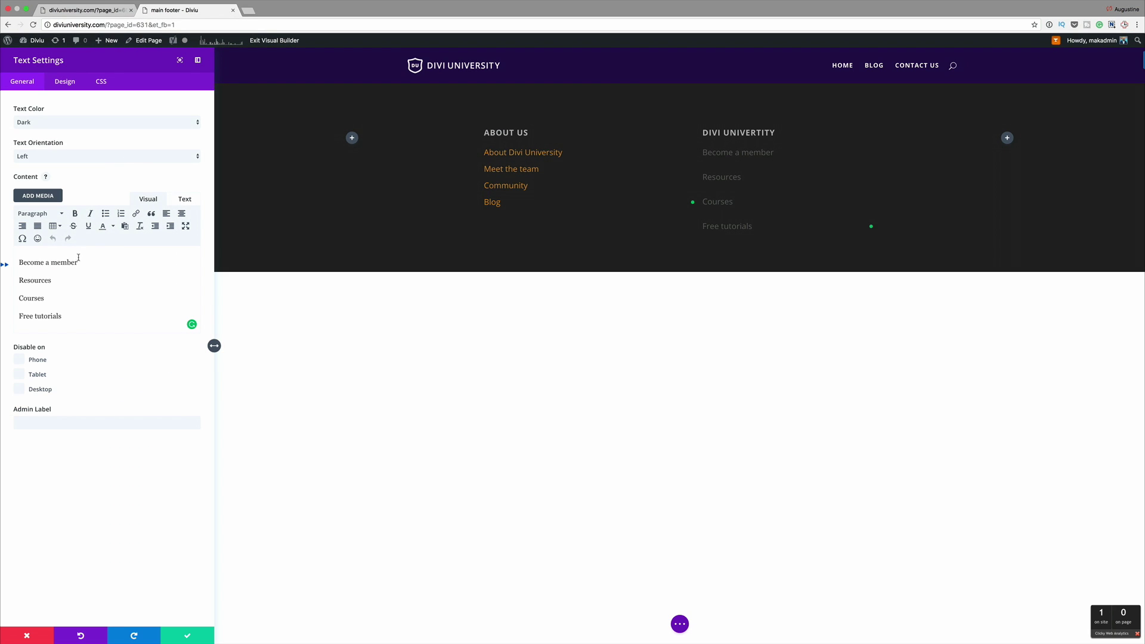
left_click_drag(78, 257, 19, 262)
left_click(137, 214)
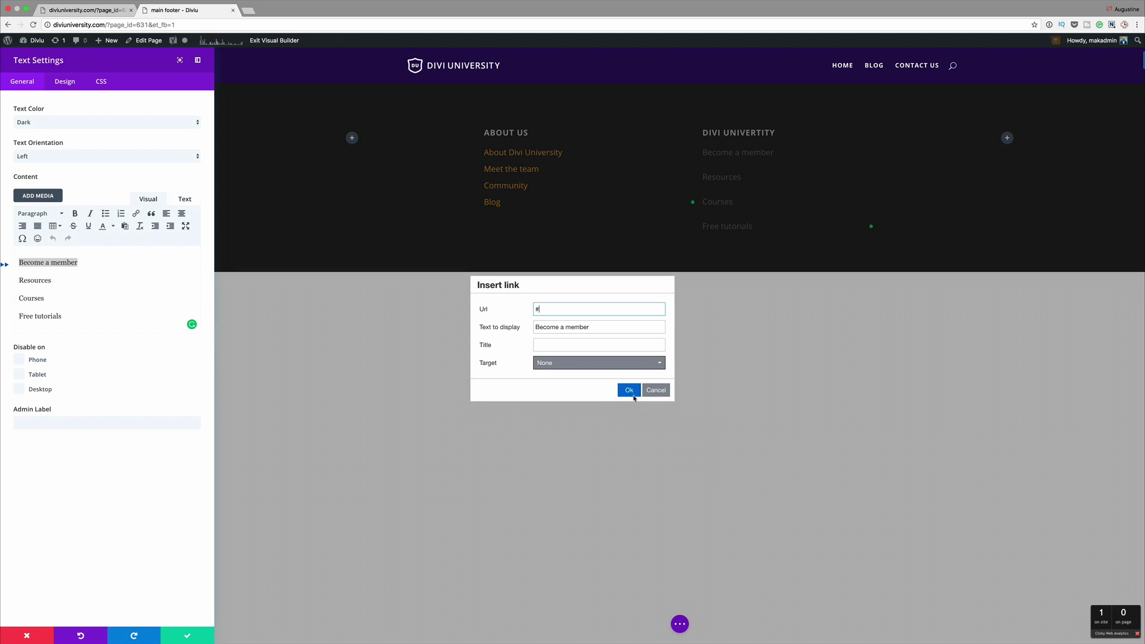
left_click(628, 390)
left_click_drag(53, 281, 2, 276)
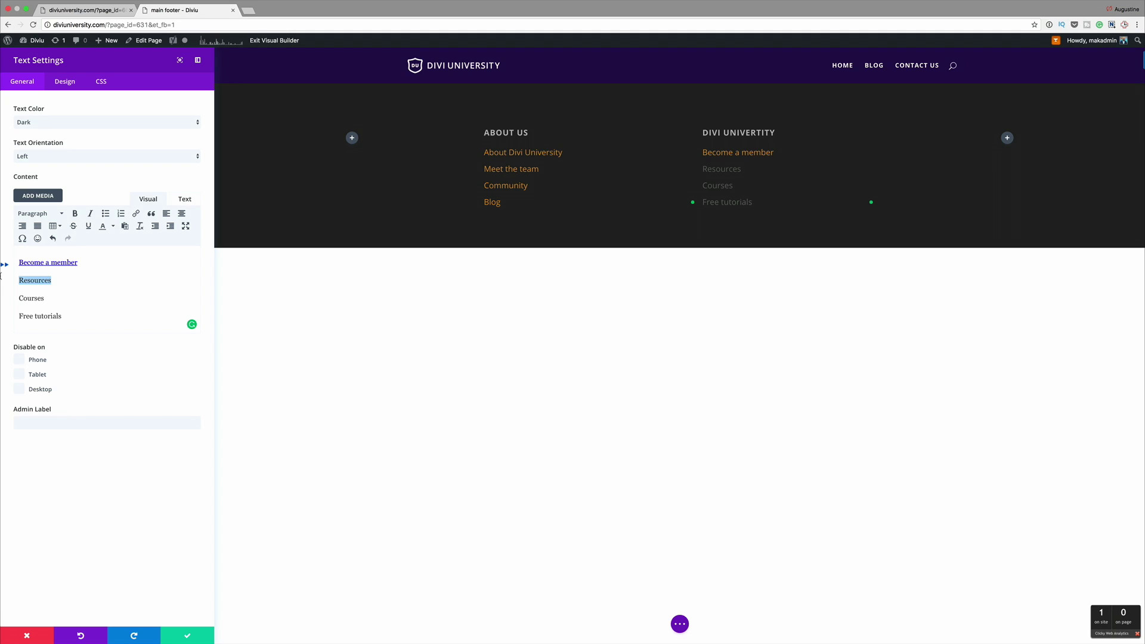
left_click(136, 213)
type("#")
left_click(628, 390)
Link Courses and Free tutorials to '#' and save the second column's text module
left_click_drag(46, 298, 15, 297)
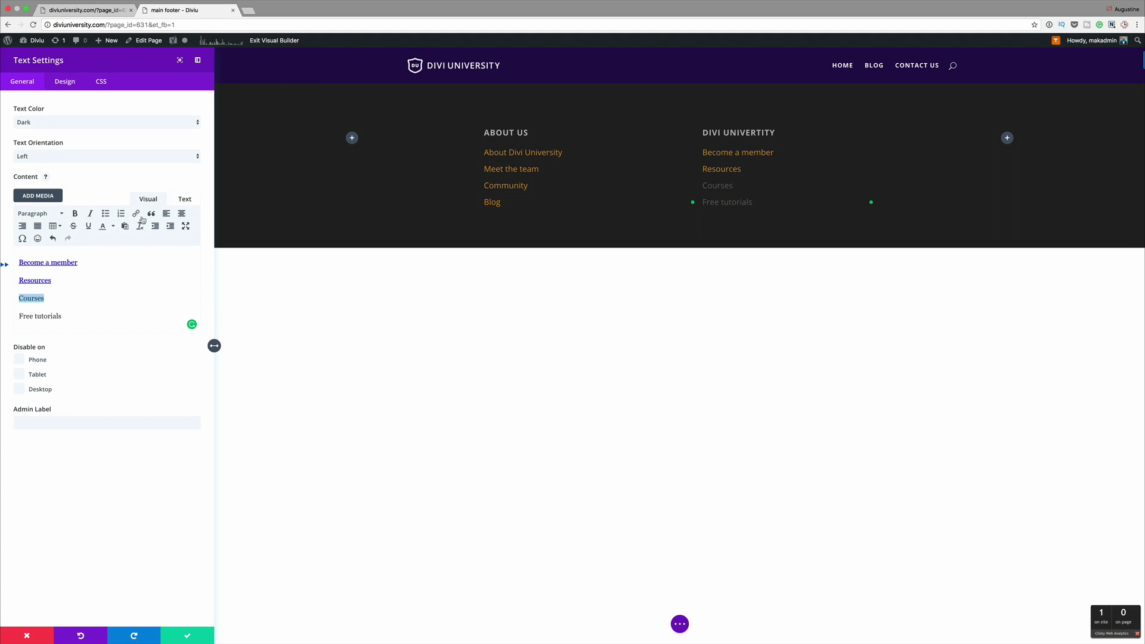
left_click(136, 214)
type("#")
left_click(629, 390)
left_click_drag(62, 316, 17, 316)
left_click(136, 213)
type("#")
left_click(631, 390)
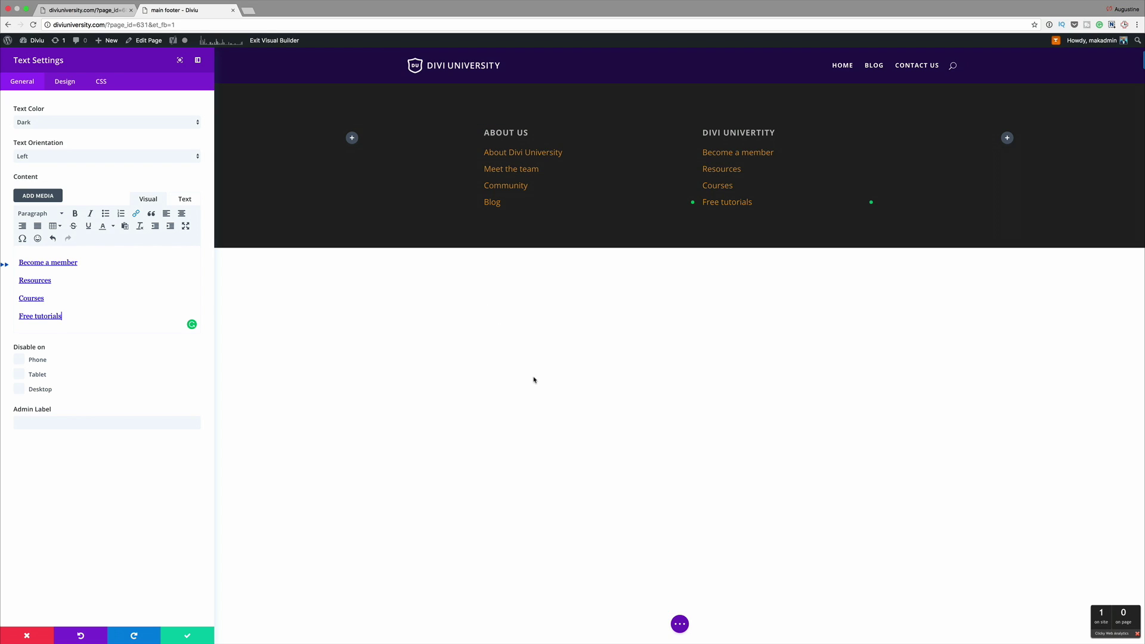
left_click(187, 635)
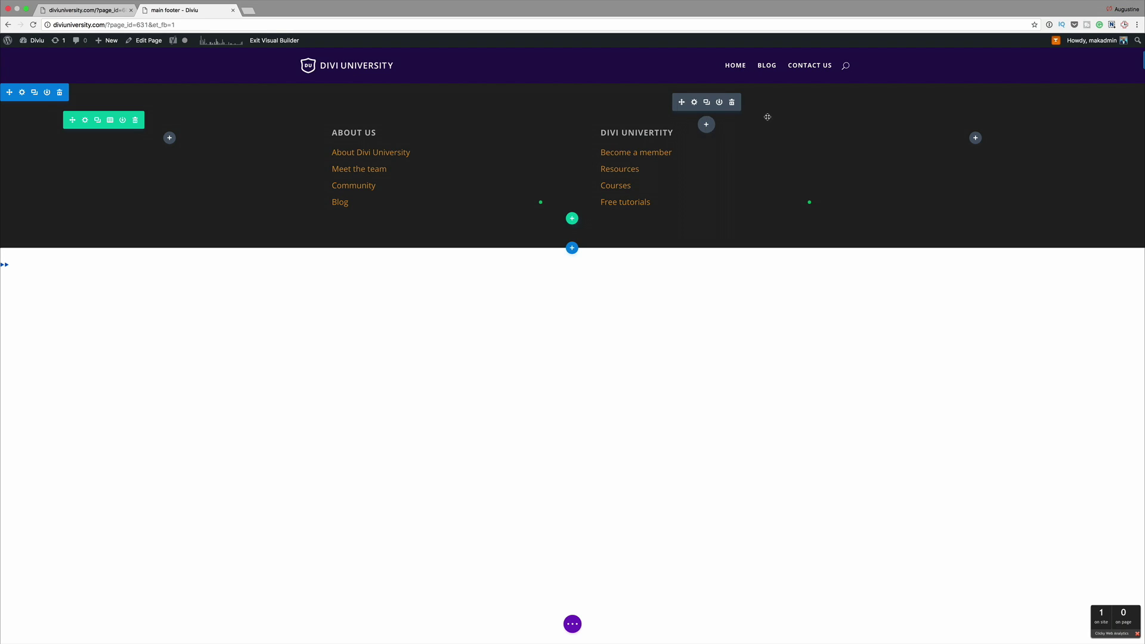
Paste a copy of the link column into the third column and retitle its heading FOLLOW US
key("super+v")
left_click(890, 132)
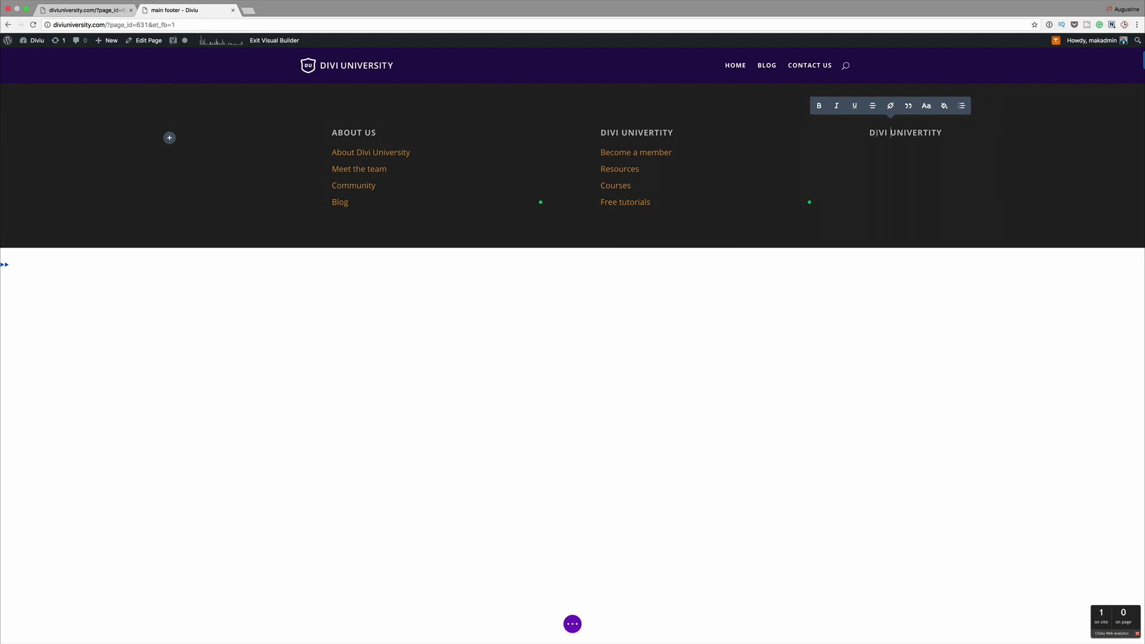
left_click_drag(869, 133, 932, 133)
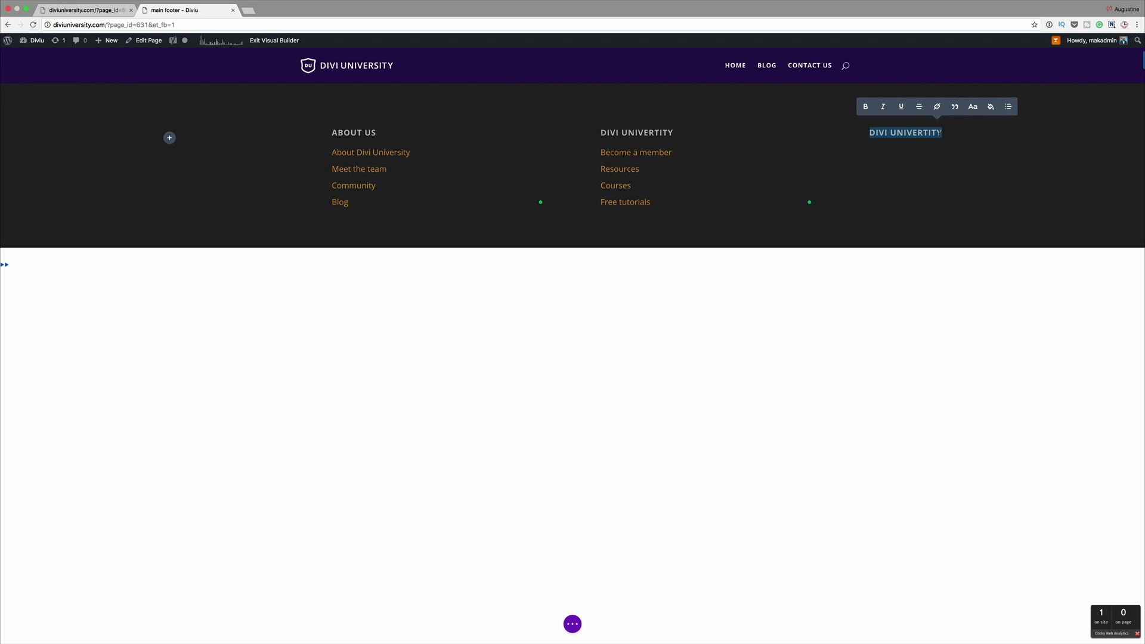
type("FOLLOW US")
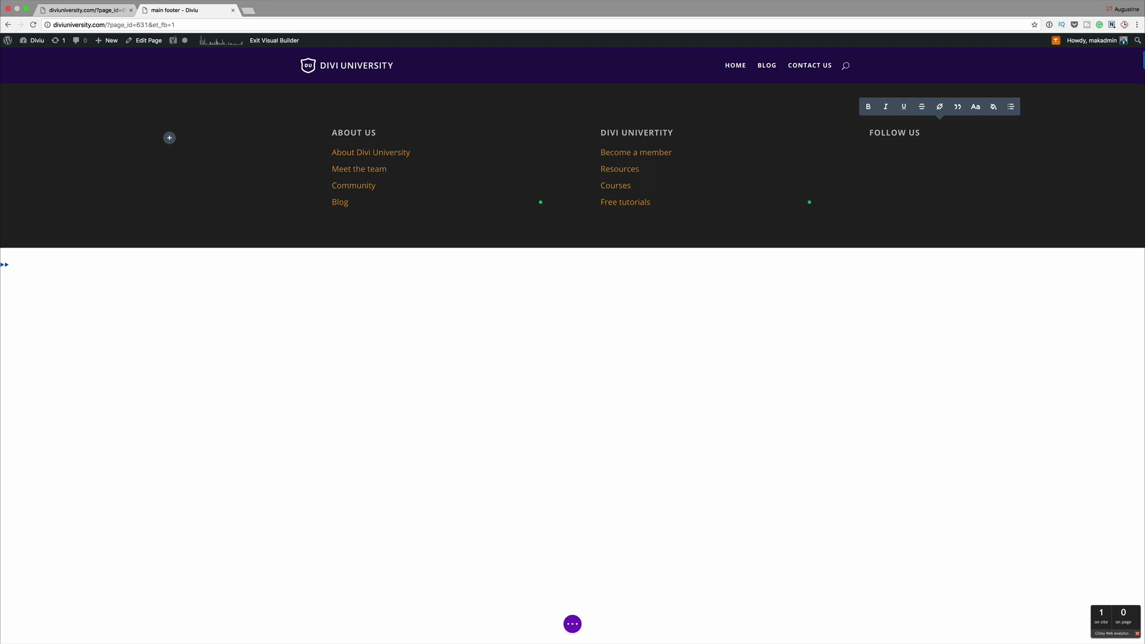
left_click(855, 341)
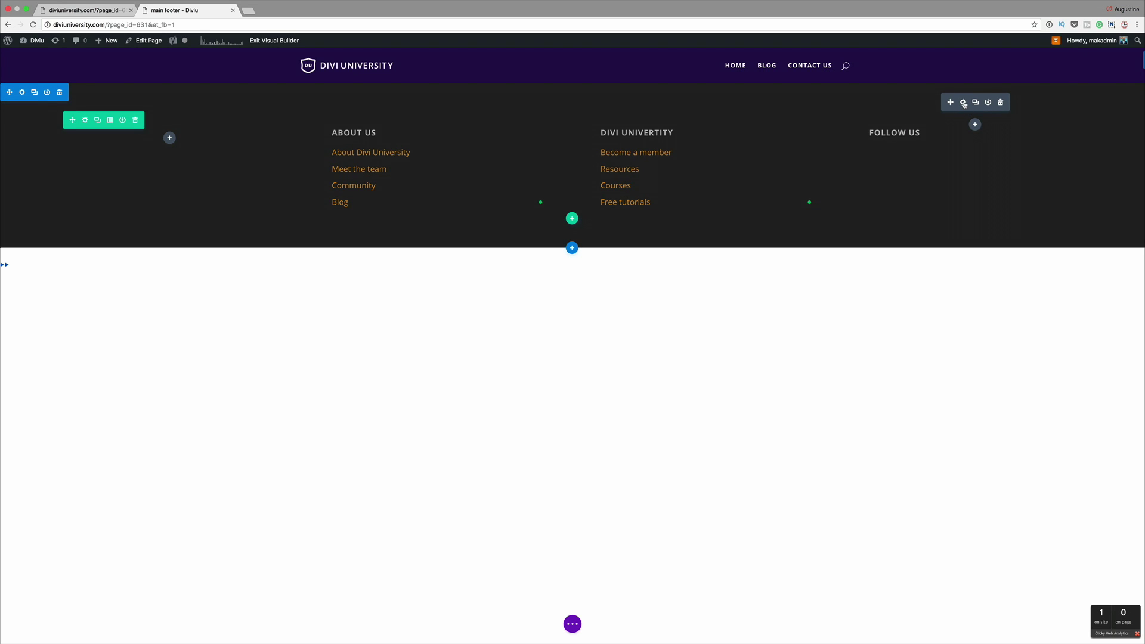
left_click(963, 102)
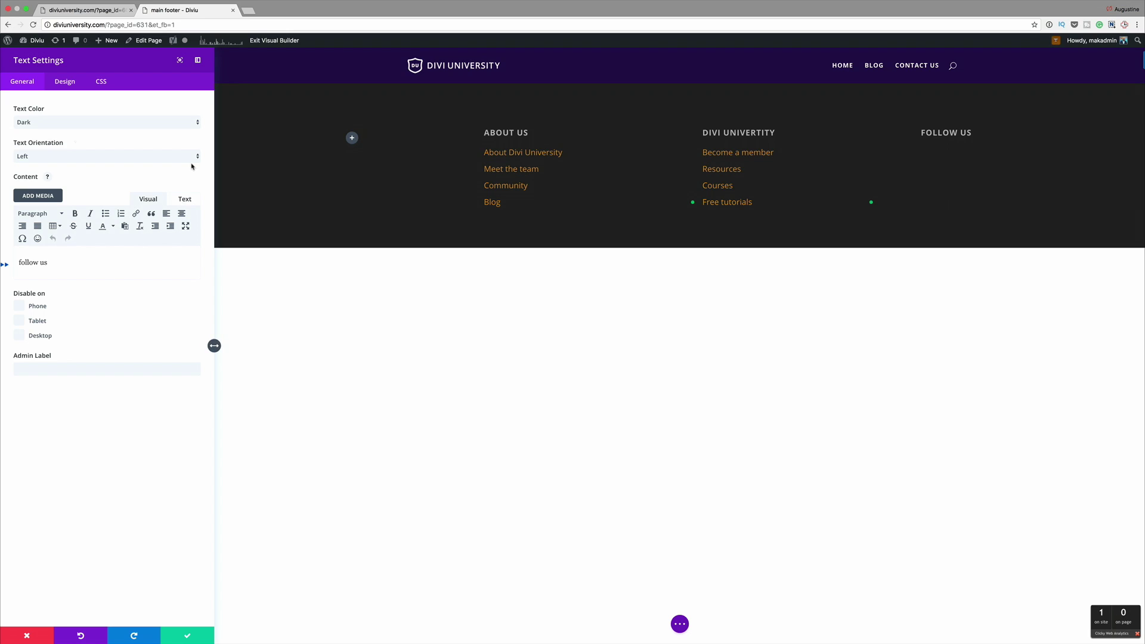
Discard the text settings and insert a Social Media Follow module under the FOLLOW US heading
left_click(25, 636)
left_click(974, 124)
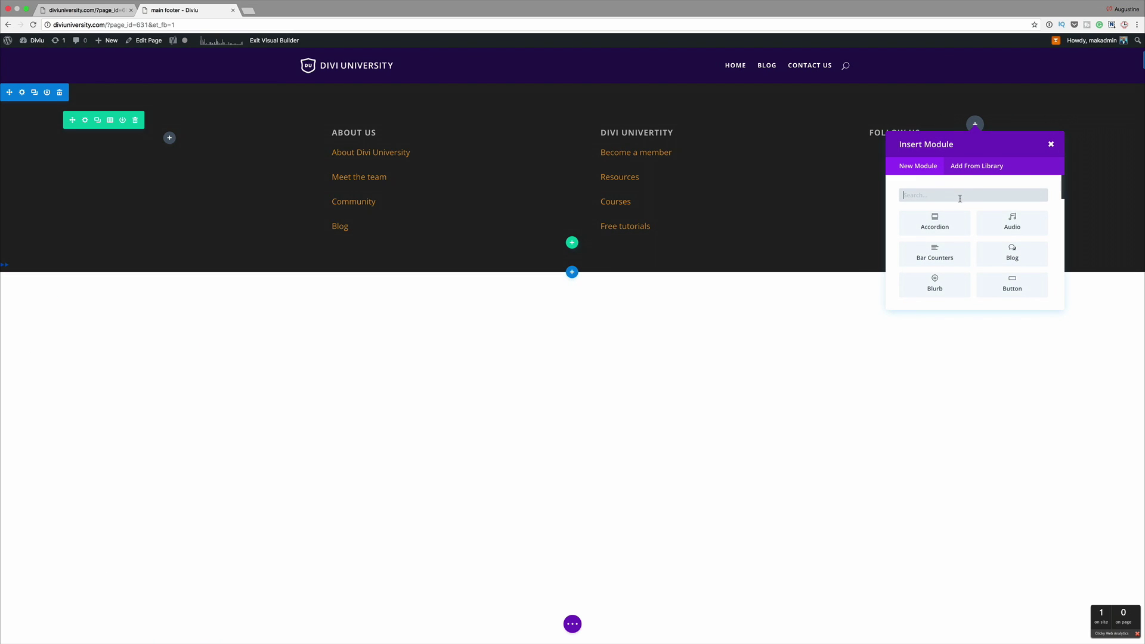
type("so")
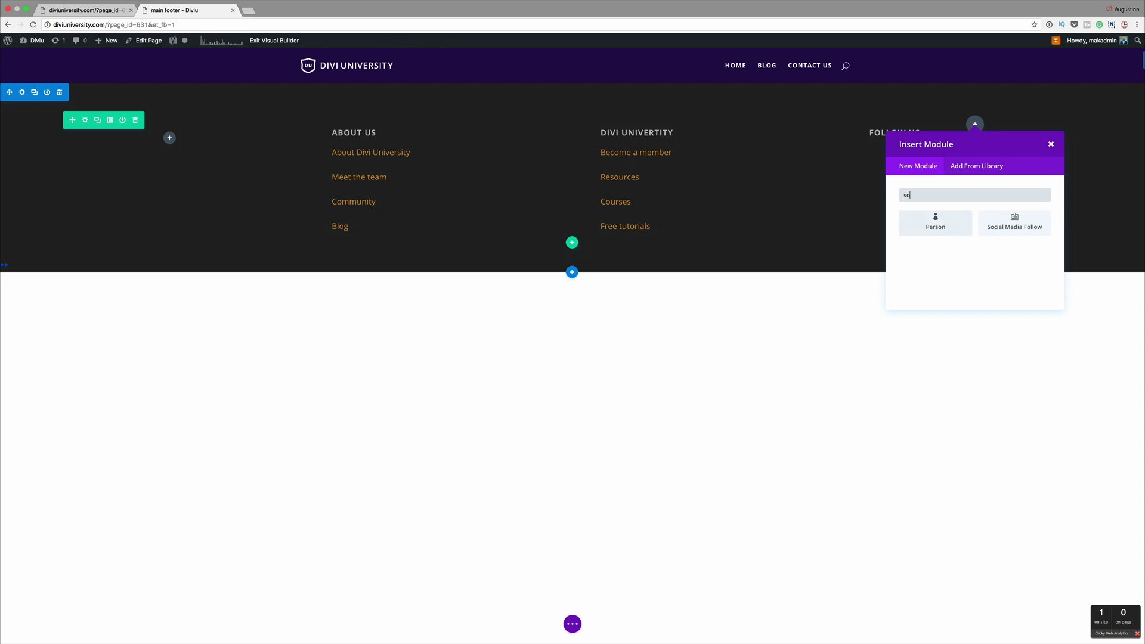
left_click(1013, 223)
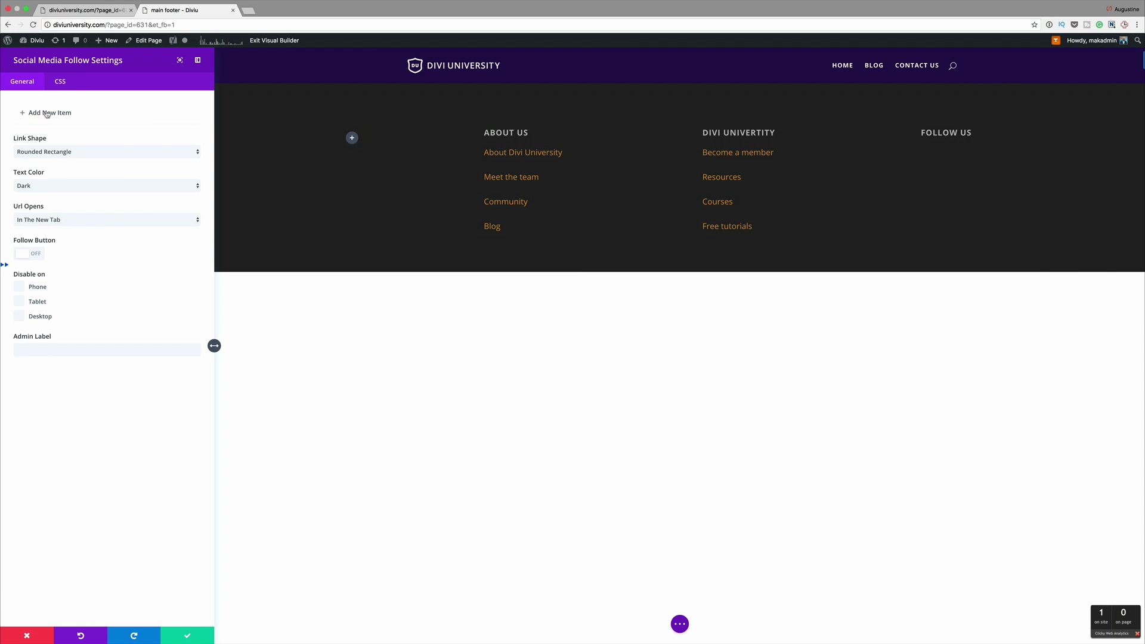
Add Facebook with a '#' account URL and Twitter as the first two social networks
left_click(47, 114)
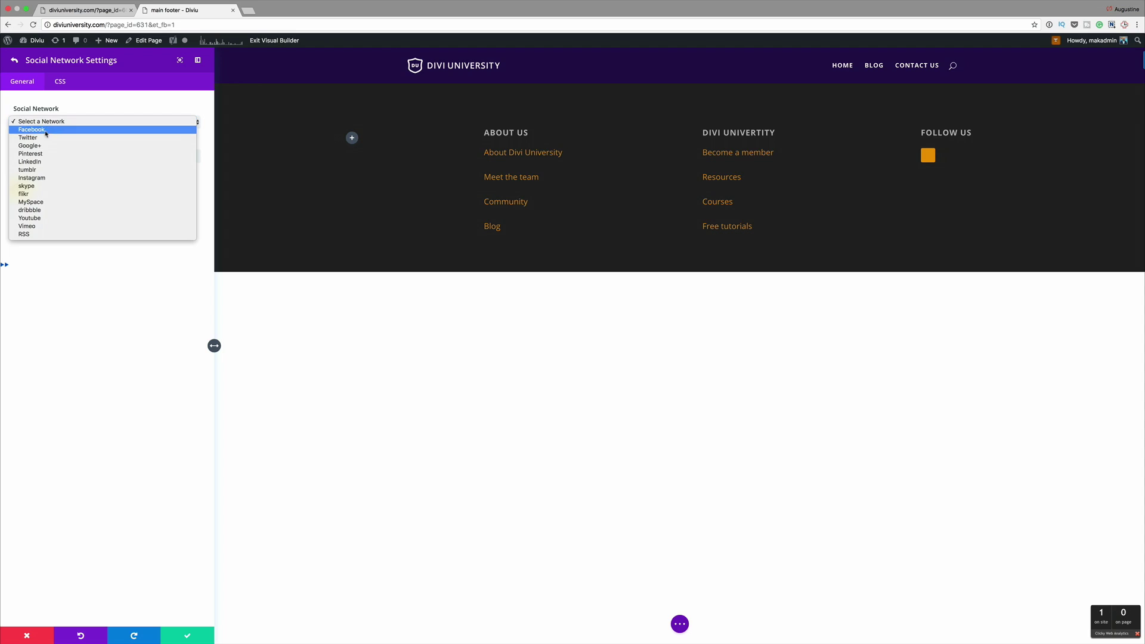
left_click(47, 131)
left_click(32, 157)
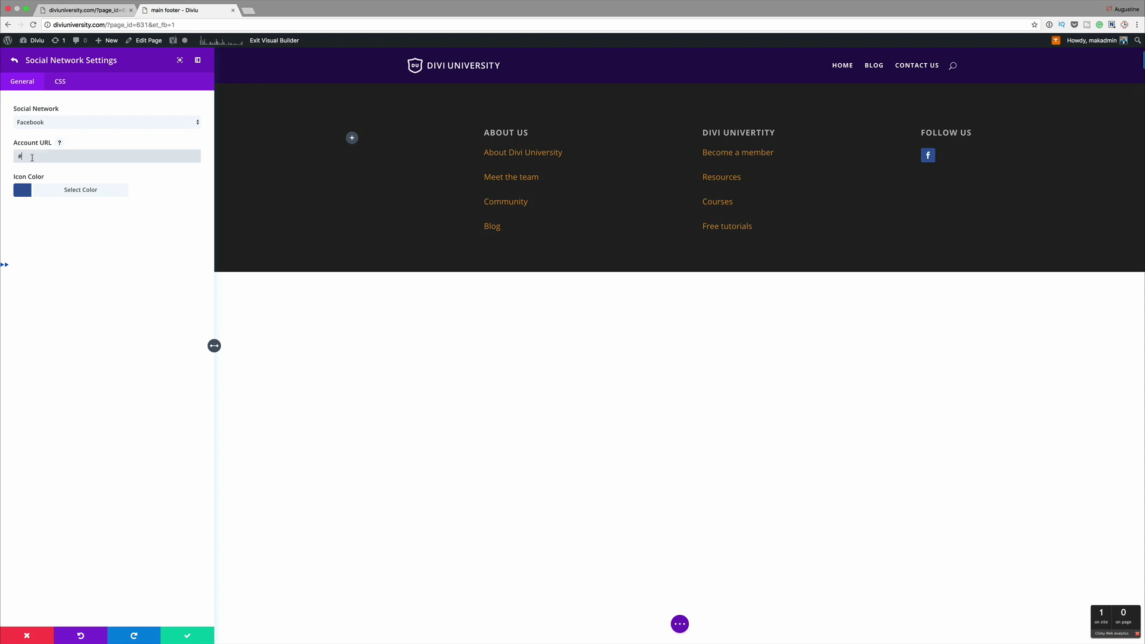
left_click(55, 158)
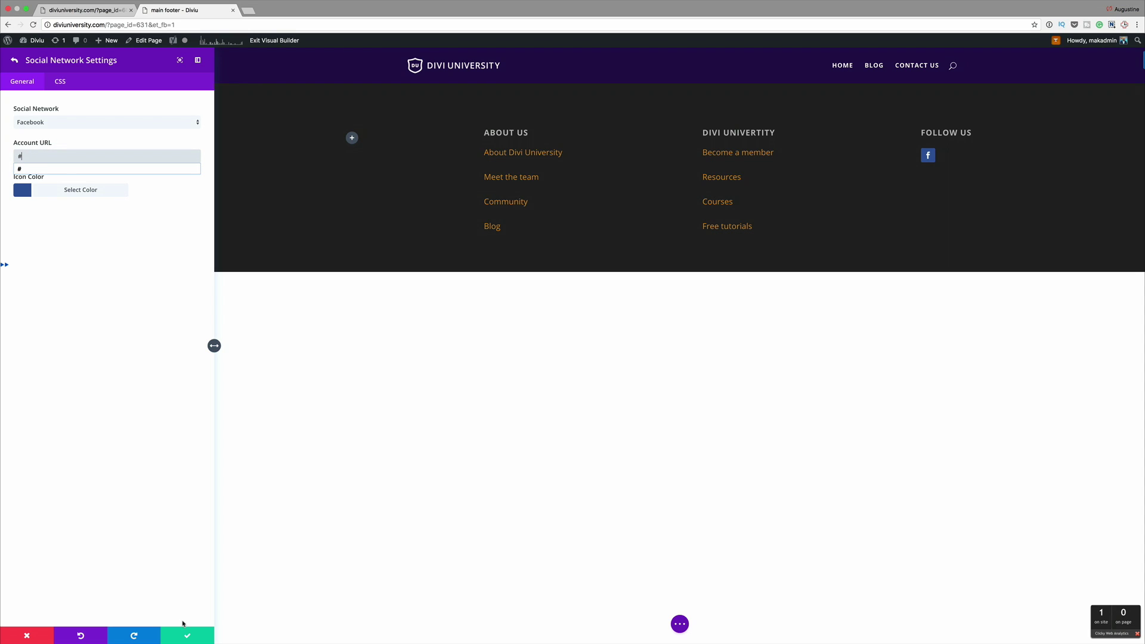
left_click(16, 63)
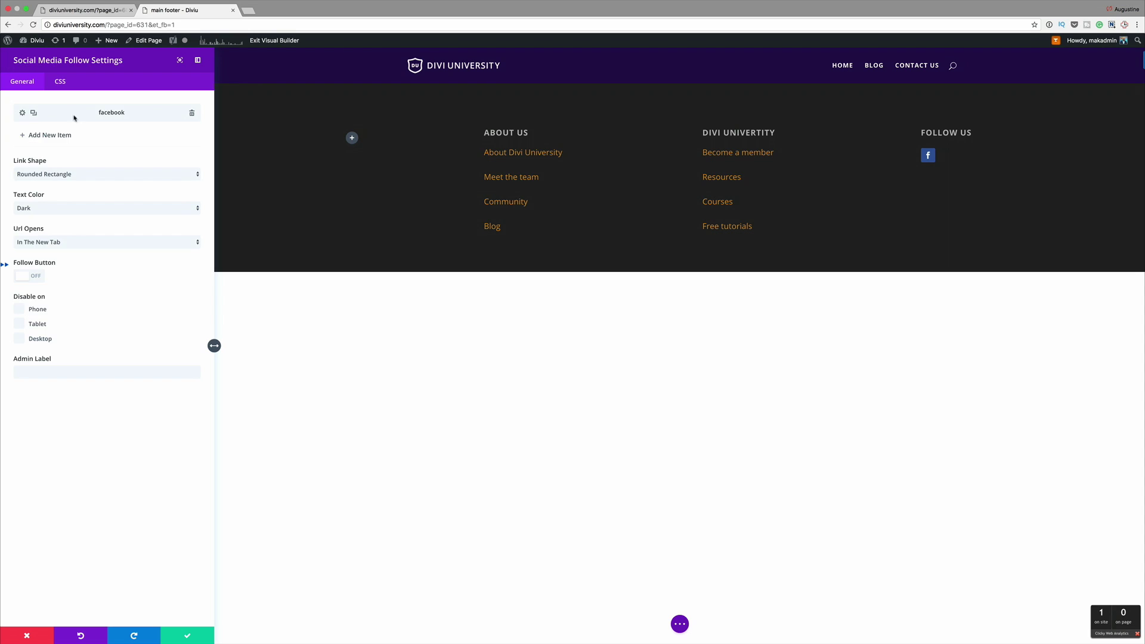
left_click(54, 138)
left_click(54, 124)
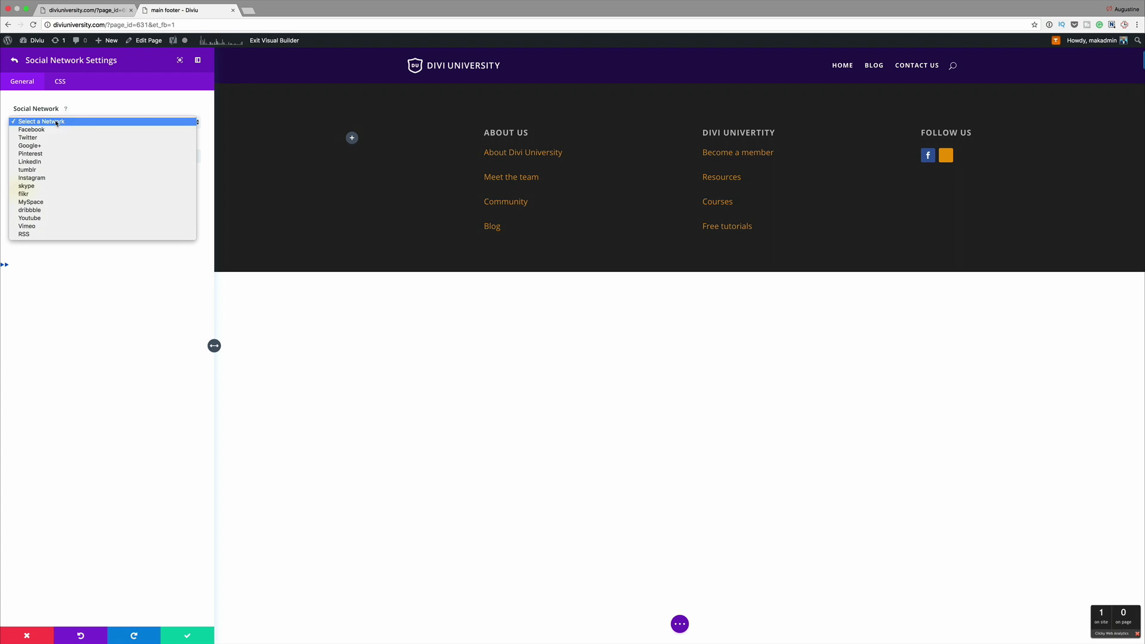
left_click(54, 139)
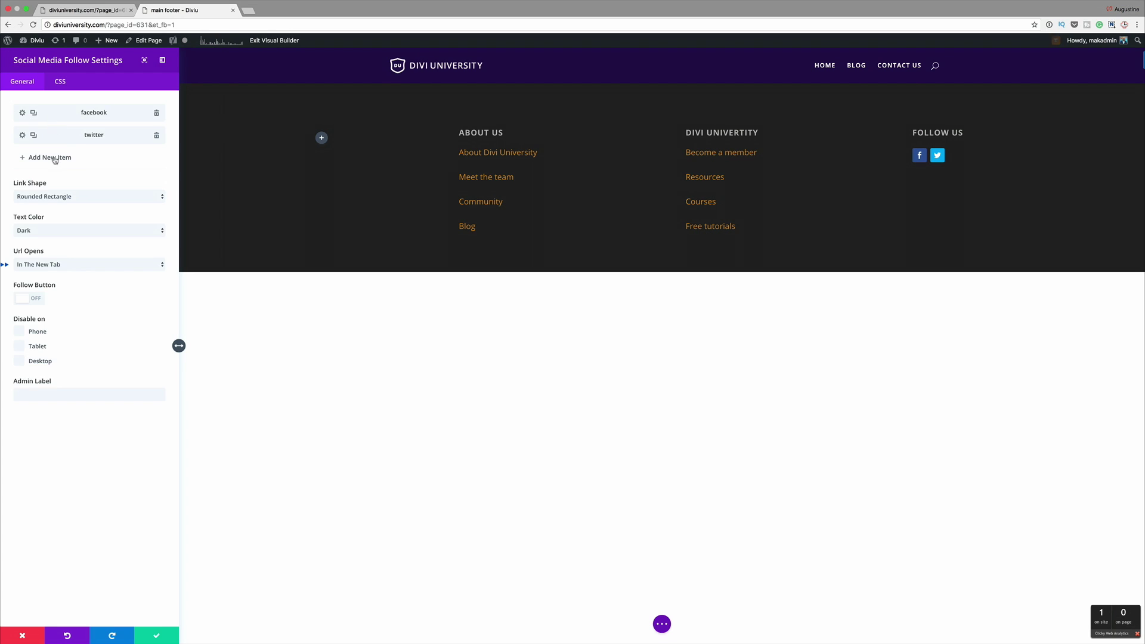
Add Instagram, LinkedIn and Youtube as the third, fourth and fifth social networks
left_click(54, 157)
left_click(54, 122)
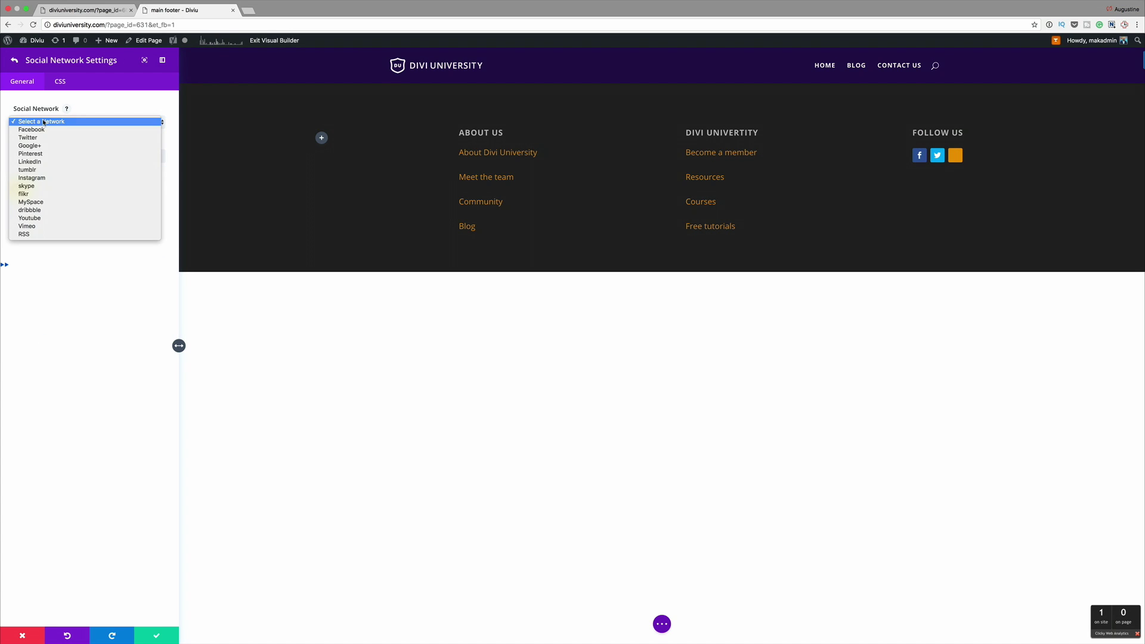
left_click(39, 179)
left_click(16, 62)
left_click(55, 177)
left_click(58, 121)
left_click(52, 165)
left_click(16, 62)
left_click(55, 197)
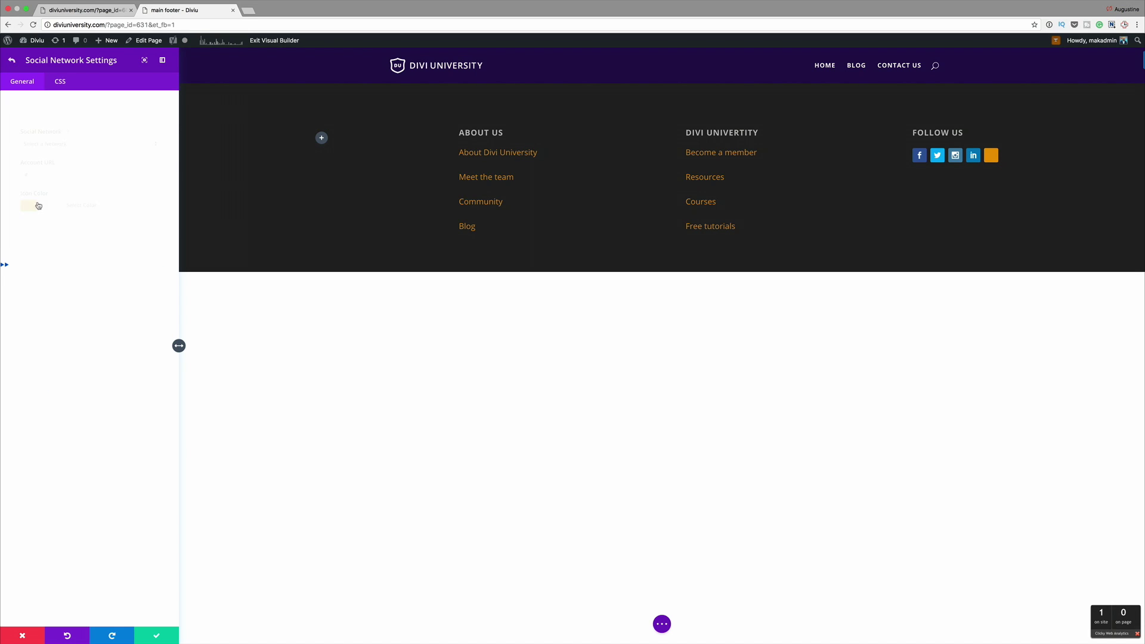
left_click(59, 121)
left_click(40, 218)
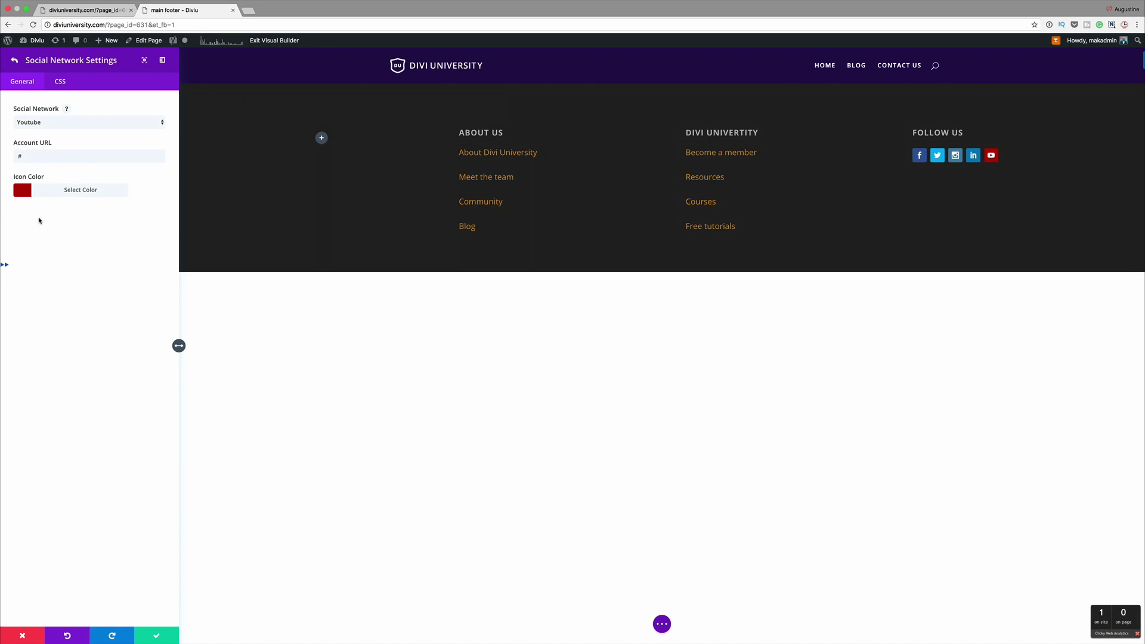
left_click(15, 61)
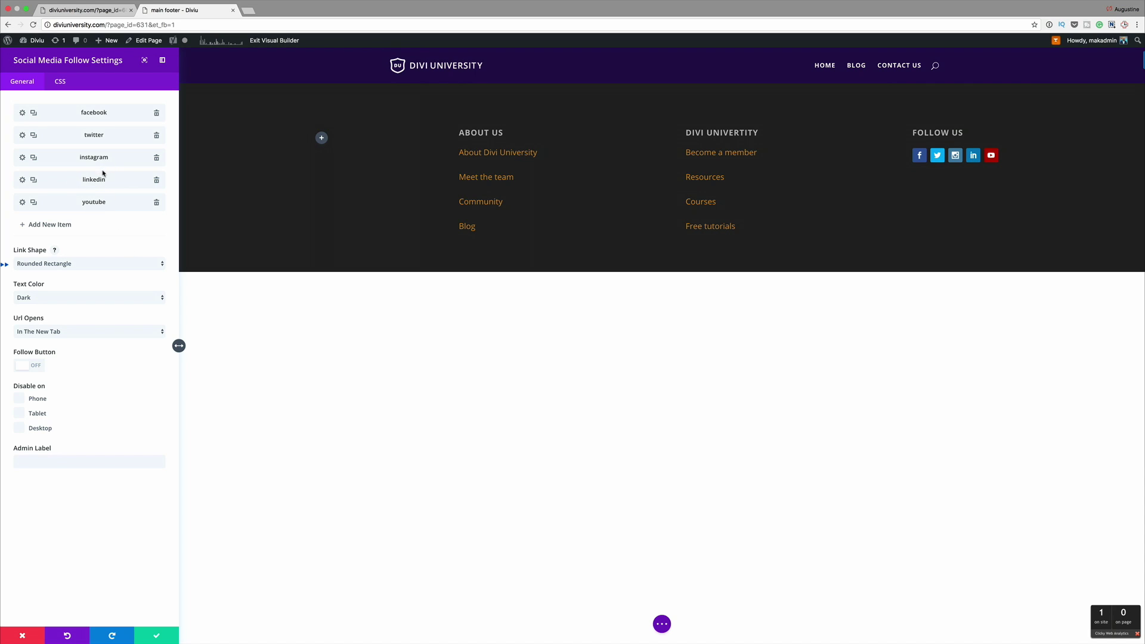
Move LinkedIn above Instagram in the follow list and save the social module
left_click_drag(98, 182, 99, 158)
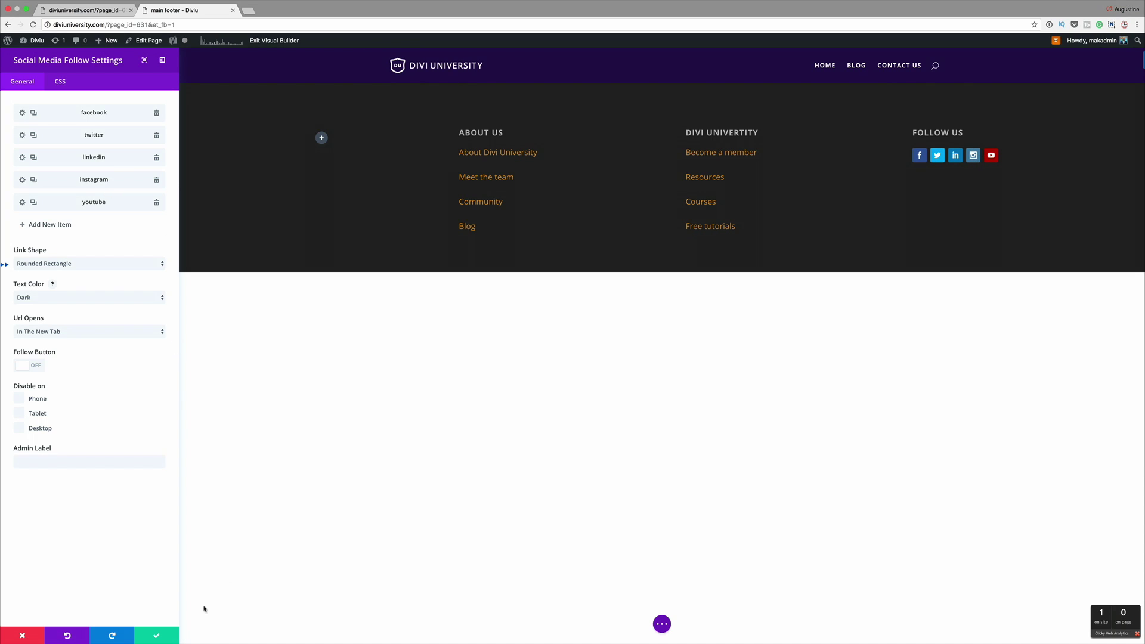
left_click(156, 637)
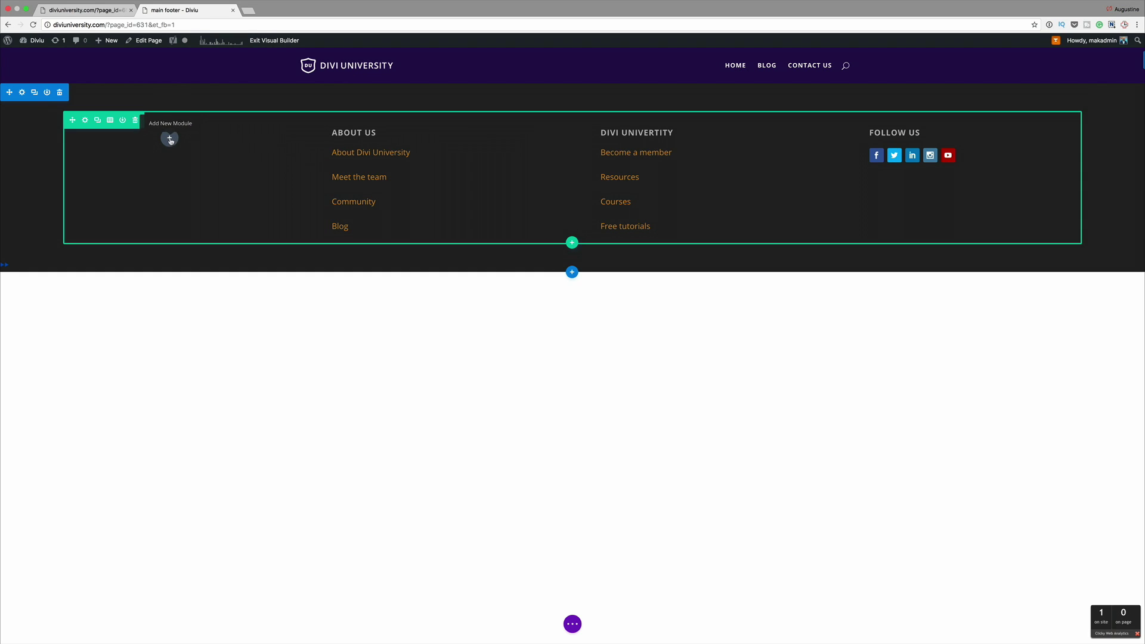
Add a Blurb module to the empty first column with the phone number as its title
left_click(169, 138)
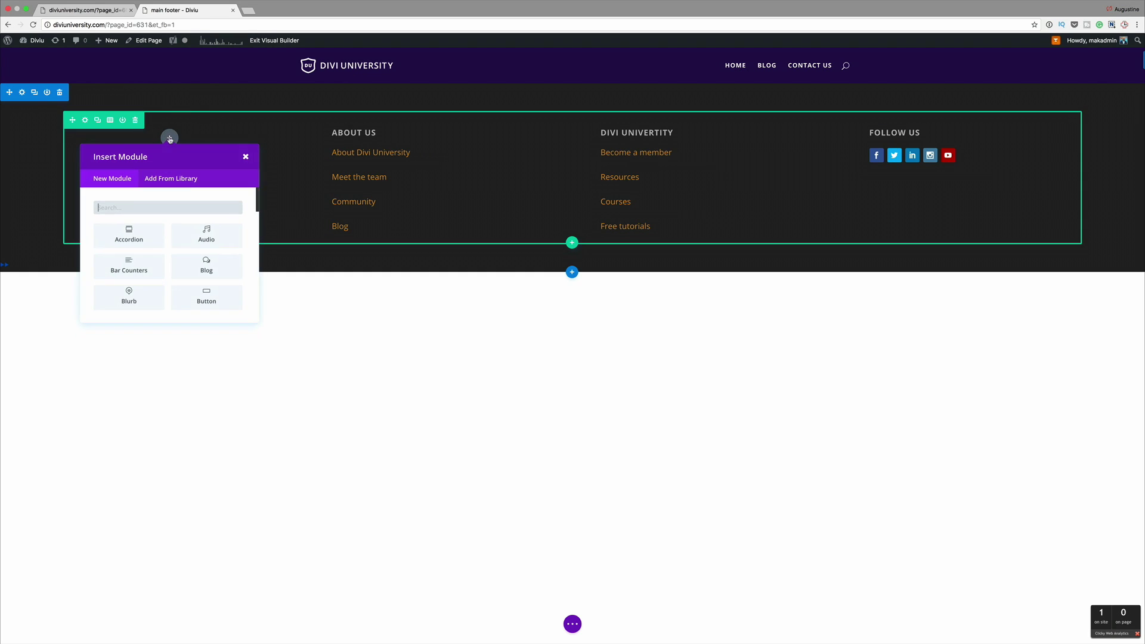
left_click(133, 300)
left_click(44, 121)
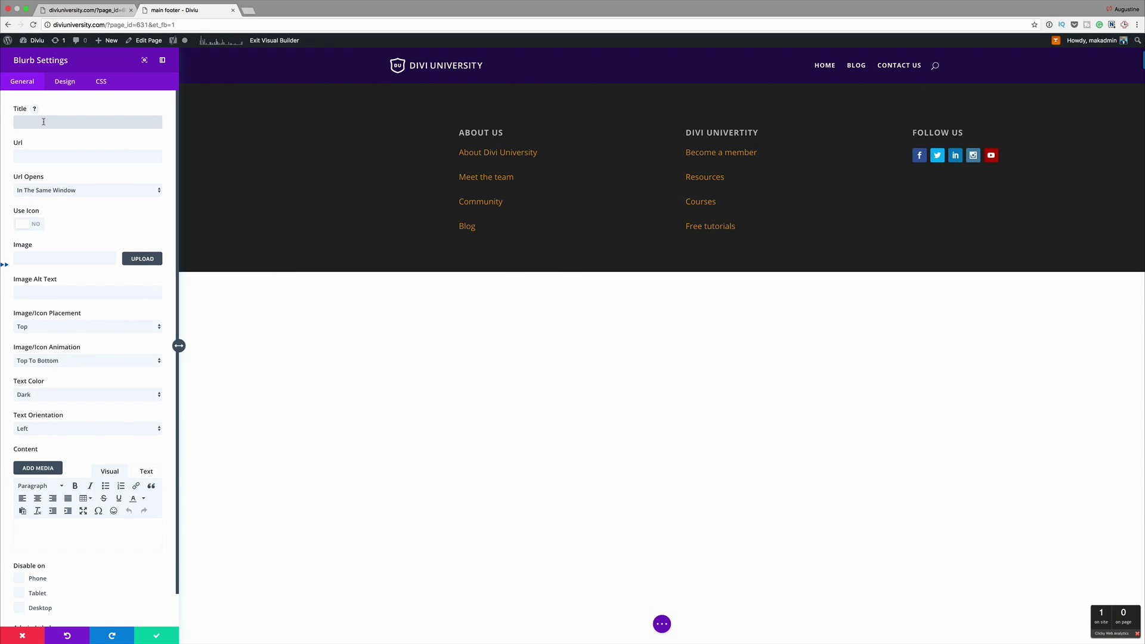
Enable the blurb icon, choose the phone icon, and set its placement to Left
left_click(38, 224)
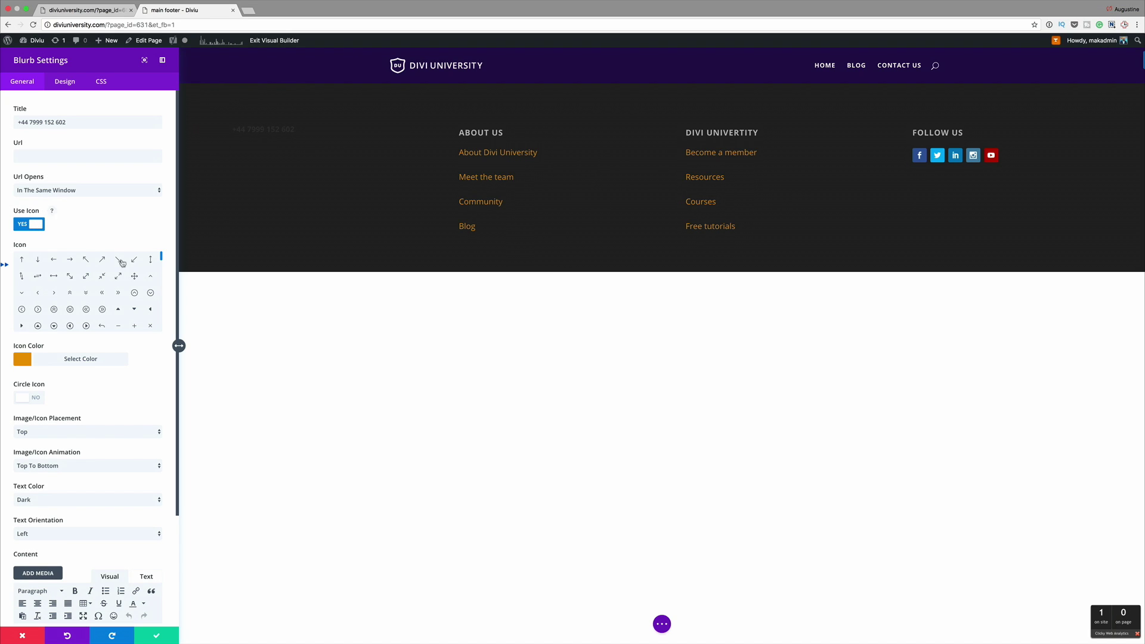
left_click_drag(160, 257, 161, 305)
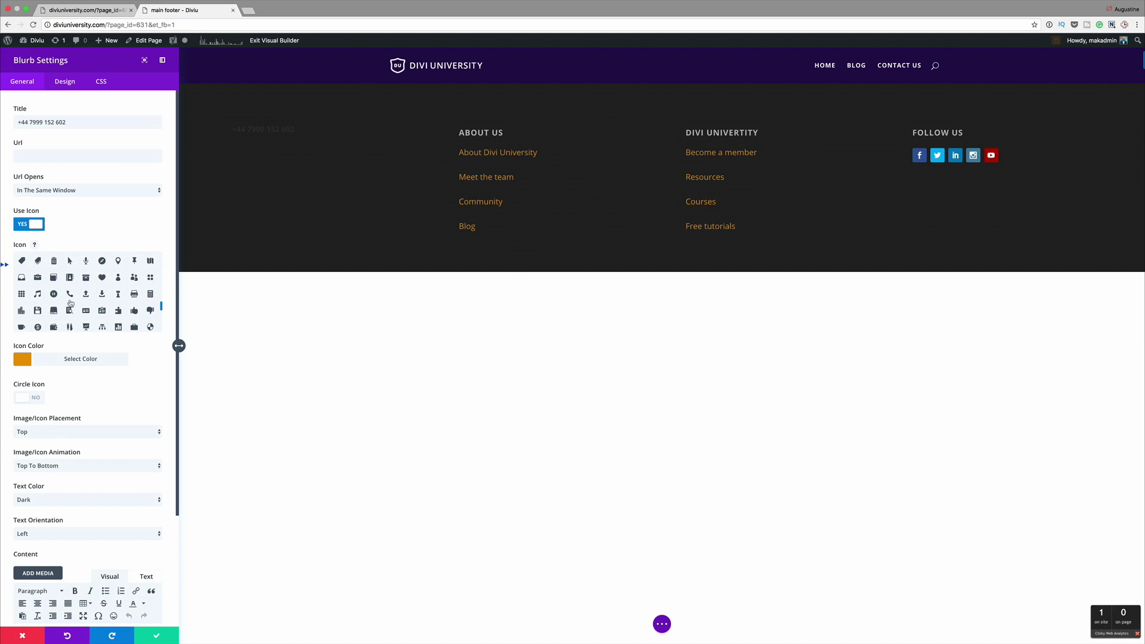
left_click(69, 300)
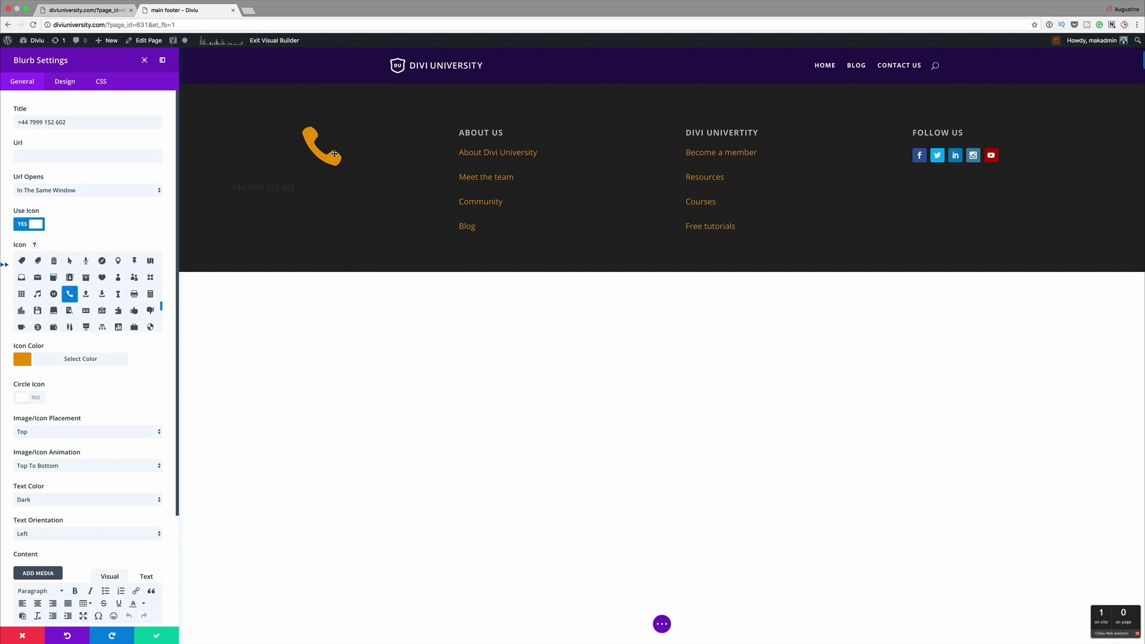
left_click(93, 434)
left_click(90, 439)
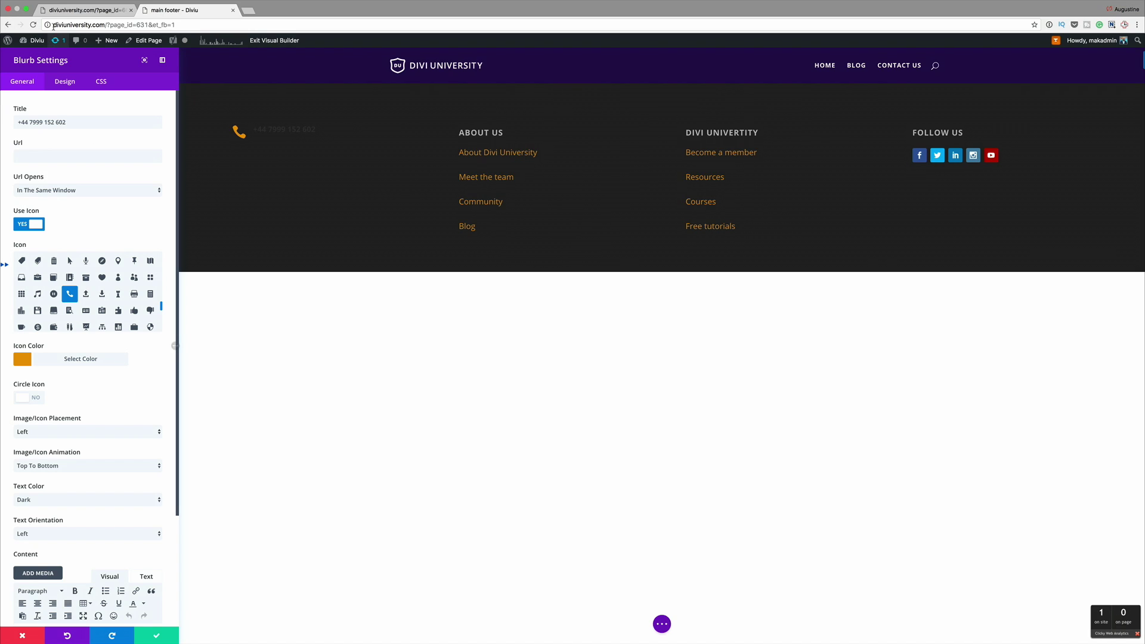
left_click(65, 82)
Make the phone-number title bold, uppercase, 20px and light grey #bababa, then save the blurb
left_click(34, 217)
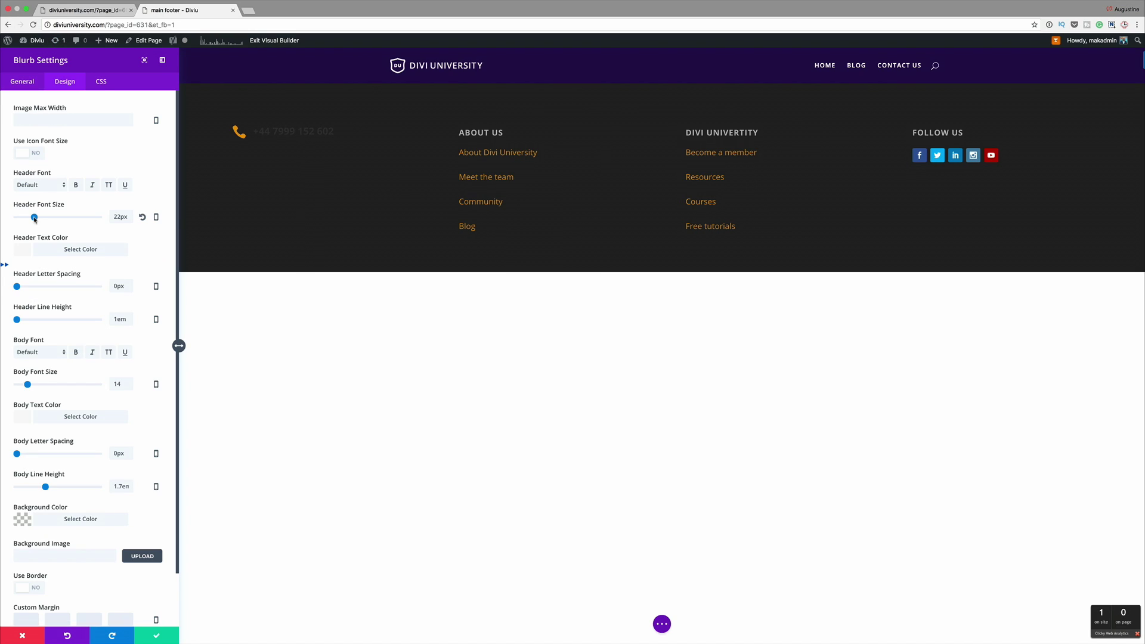
left_click_drag(34, 219, 33, 219)
left_click(76, 186)
left_click(110, 186)
left_click(26, 251)
left_click_drag(34, 307, 17, 307)
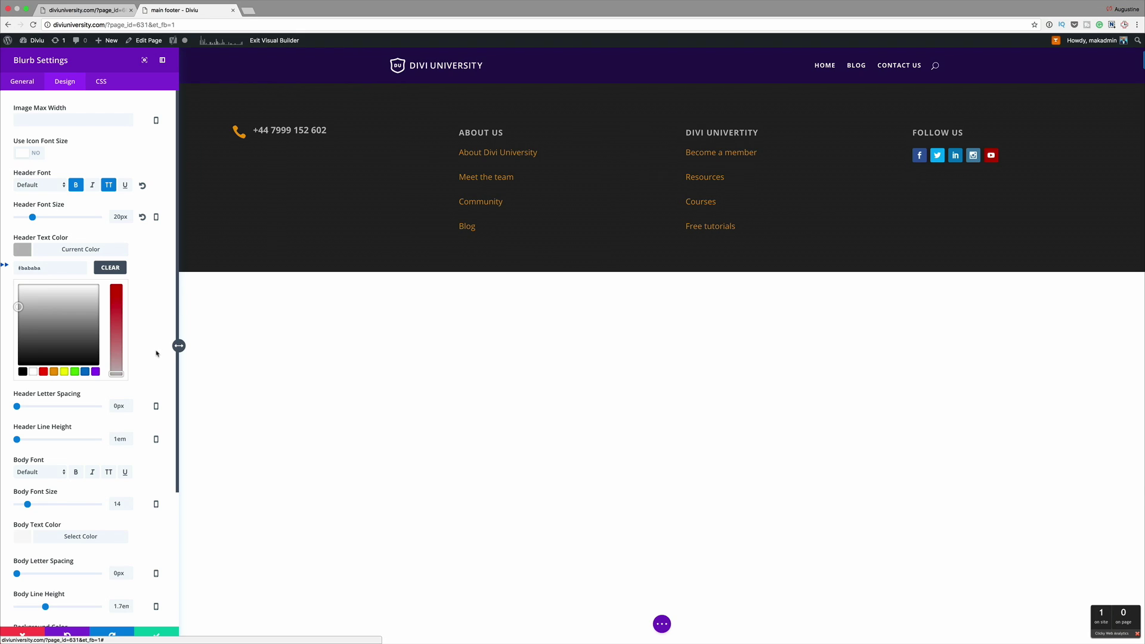
left_click(156, 634)
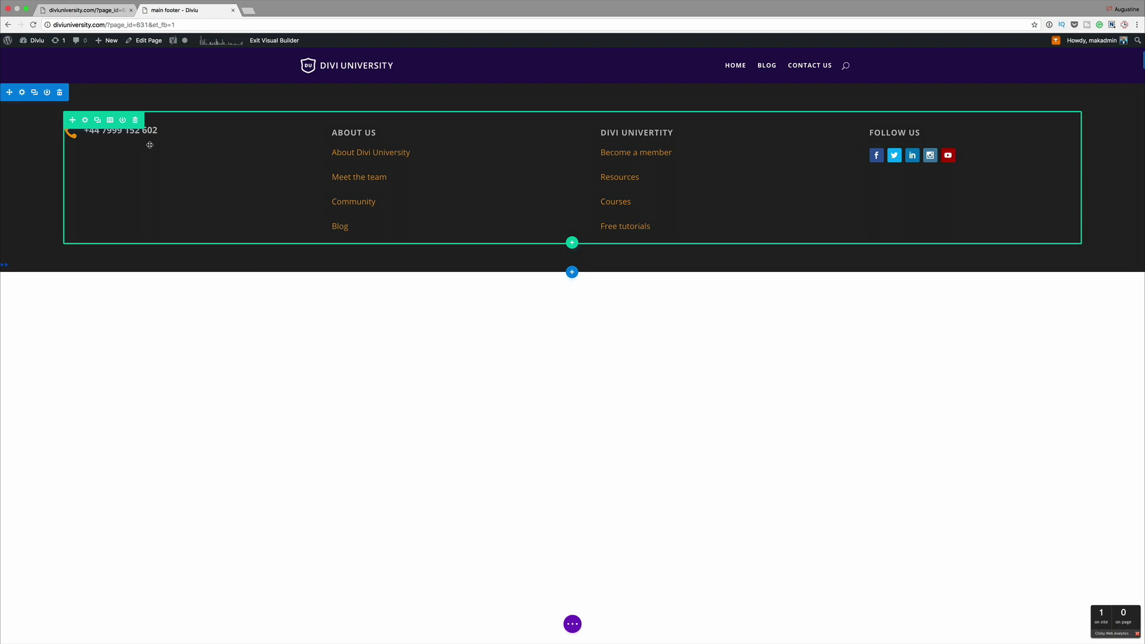
Insert a Button module under the phone blurb with URL # and text 'send us an email'
left_click(169, 171)
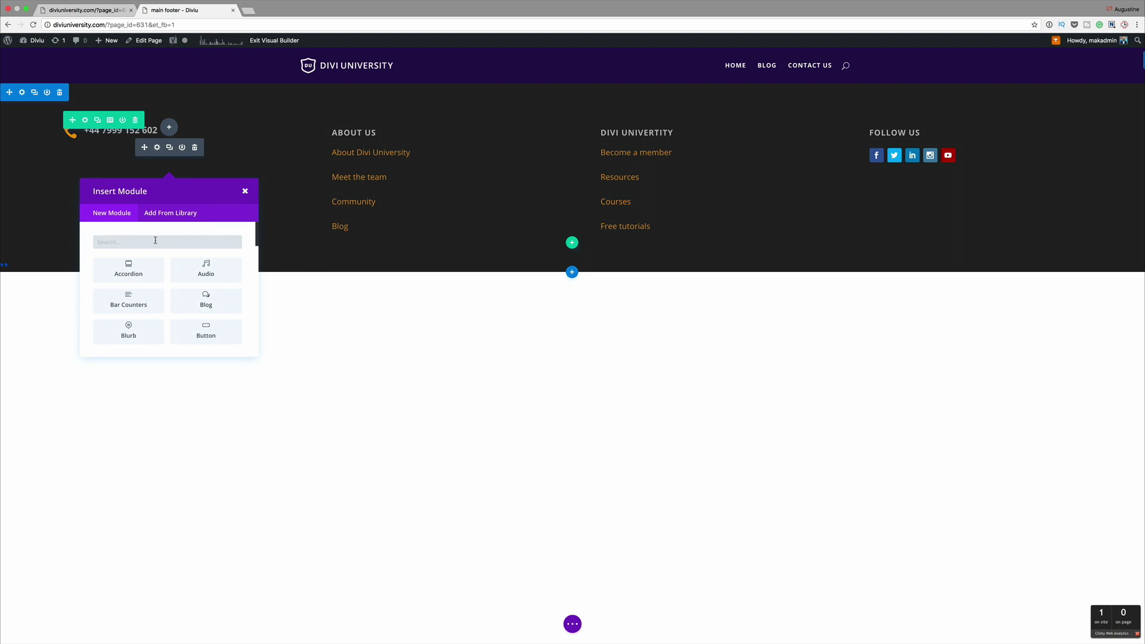
type("button")
left_click(128, 225)
left_click(67, 122)
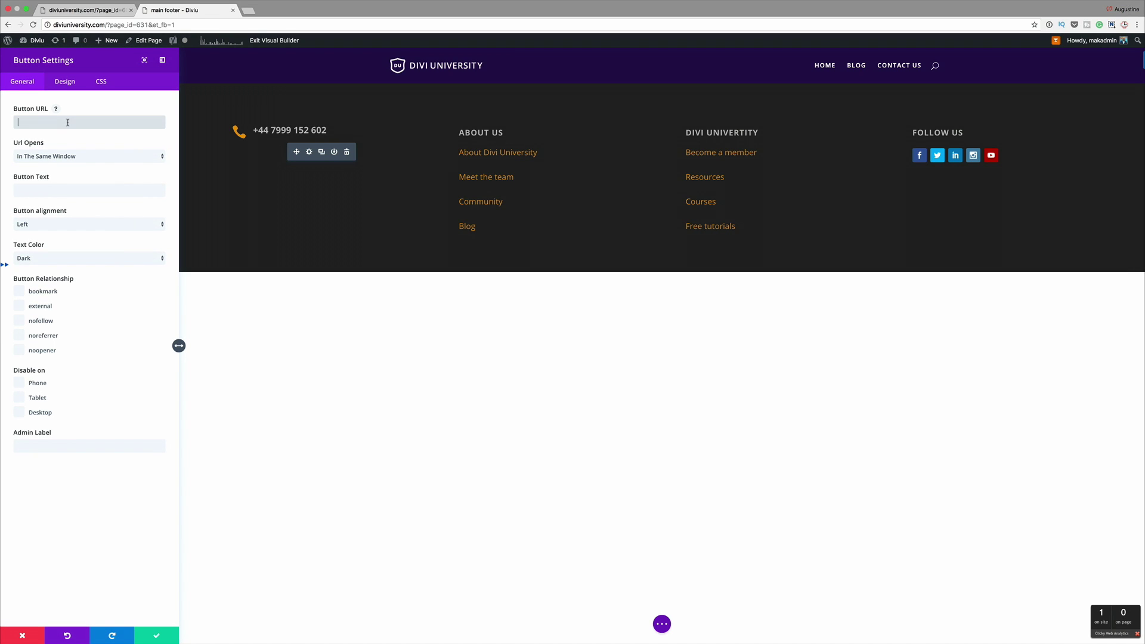
type("#")
left_click(34, 190)
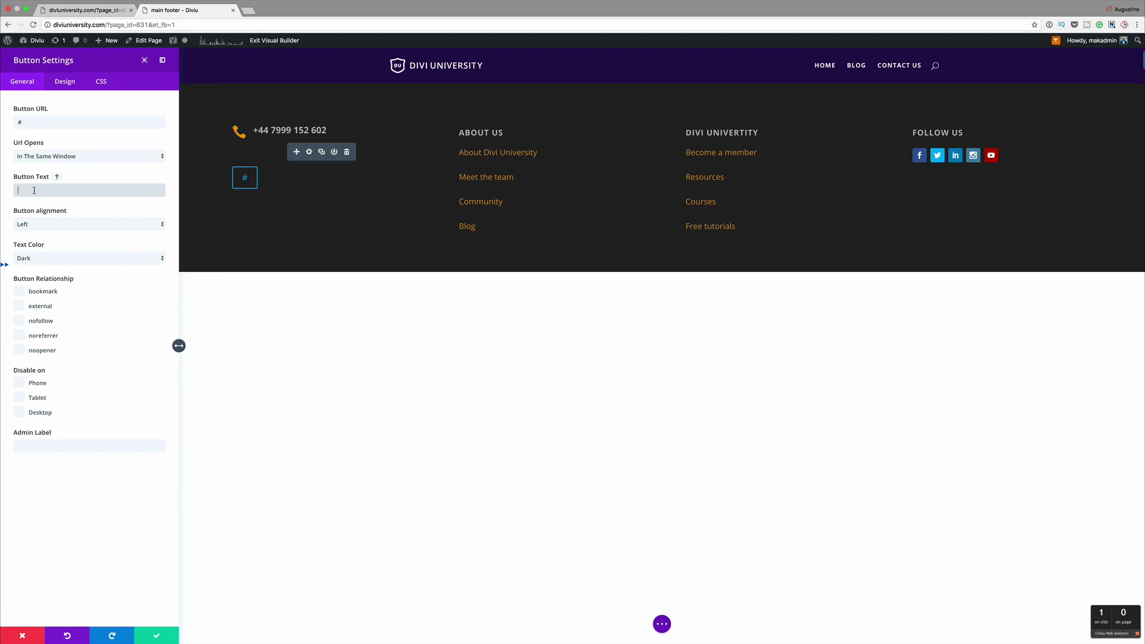
type("send us an email")
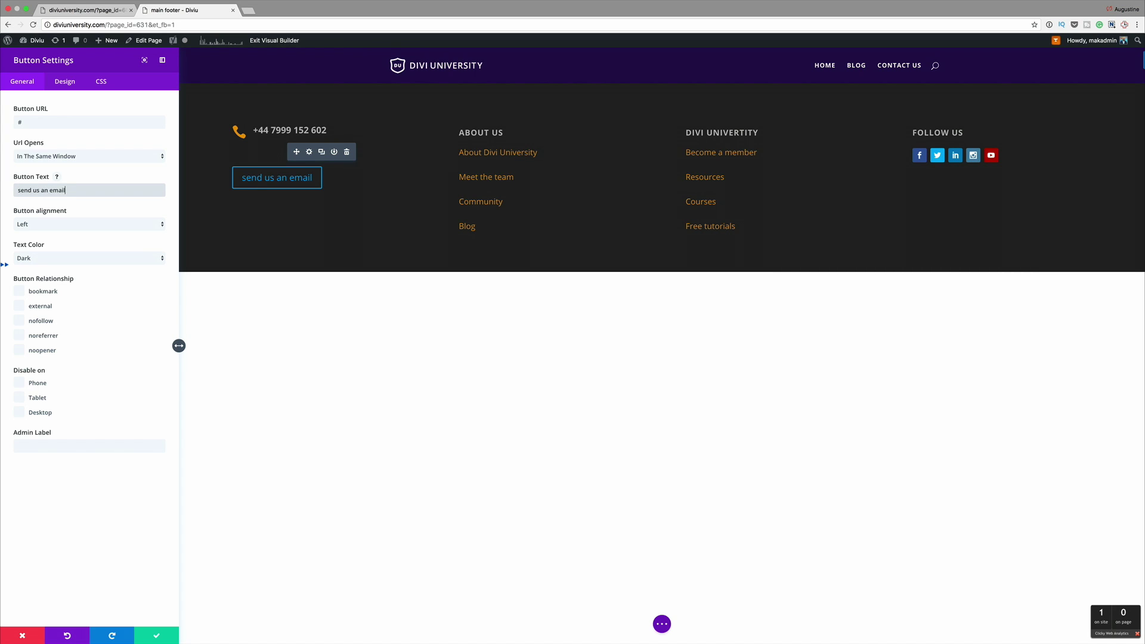
left_click(65, 82)
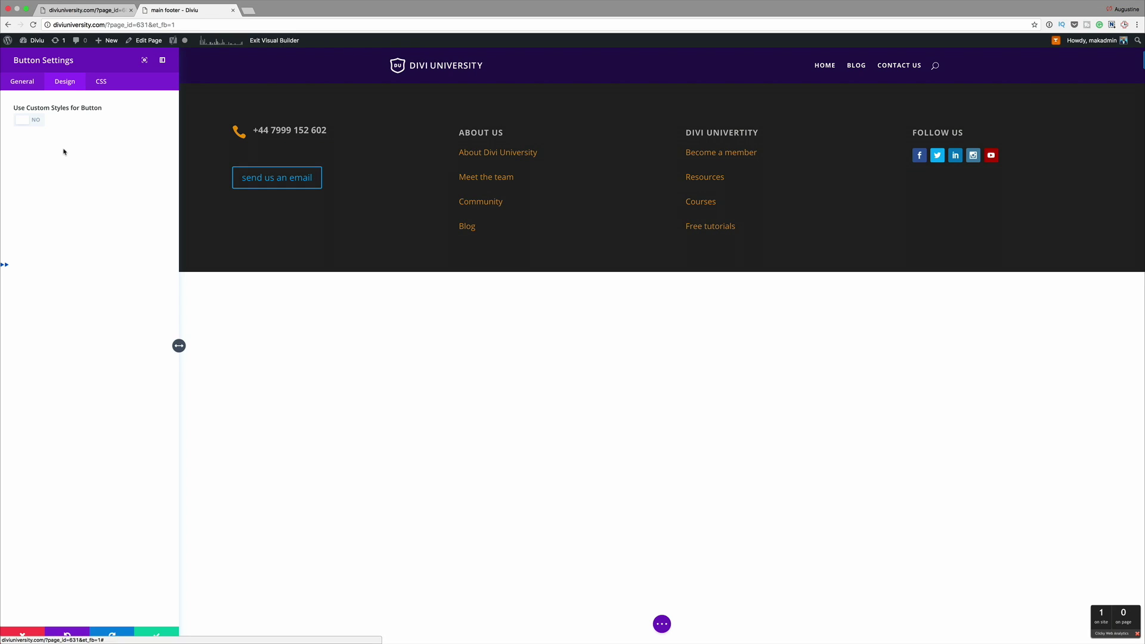
Enable custom button styles with an orange background and white text
left_click(34, 121)
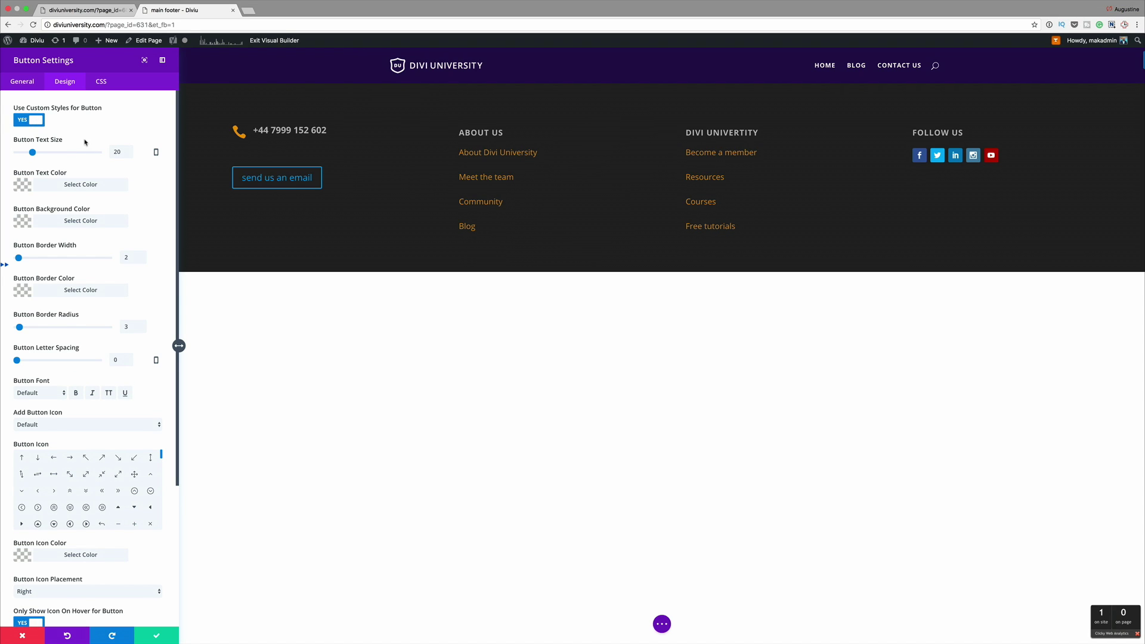
left_click(24, 223)
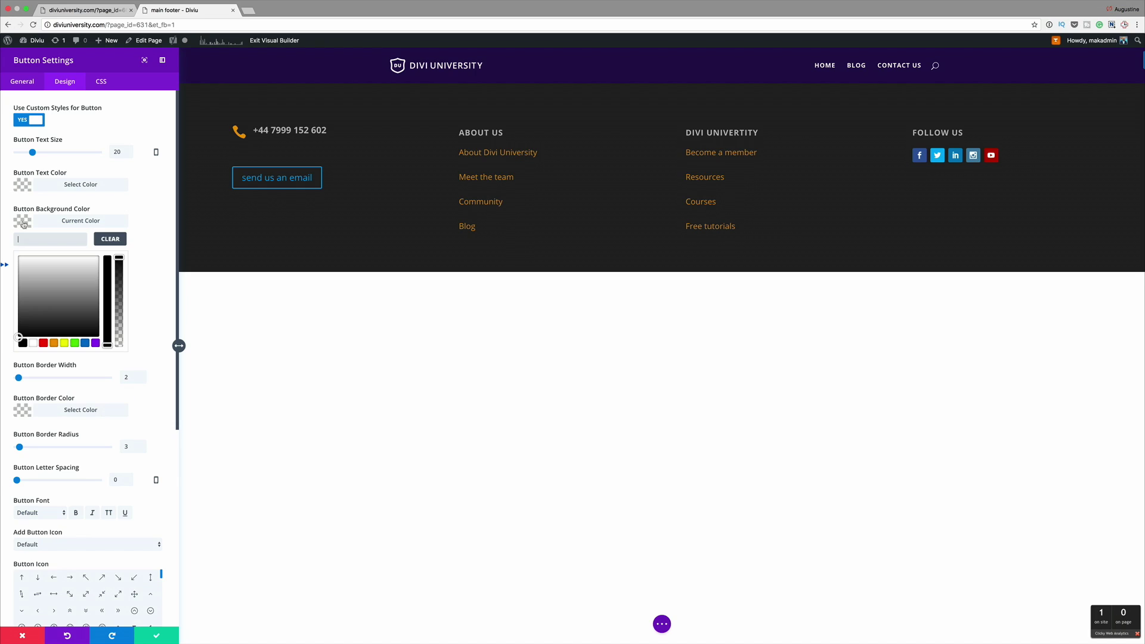
left_click(55, 343)
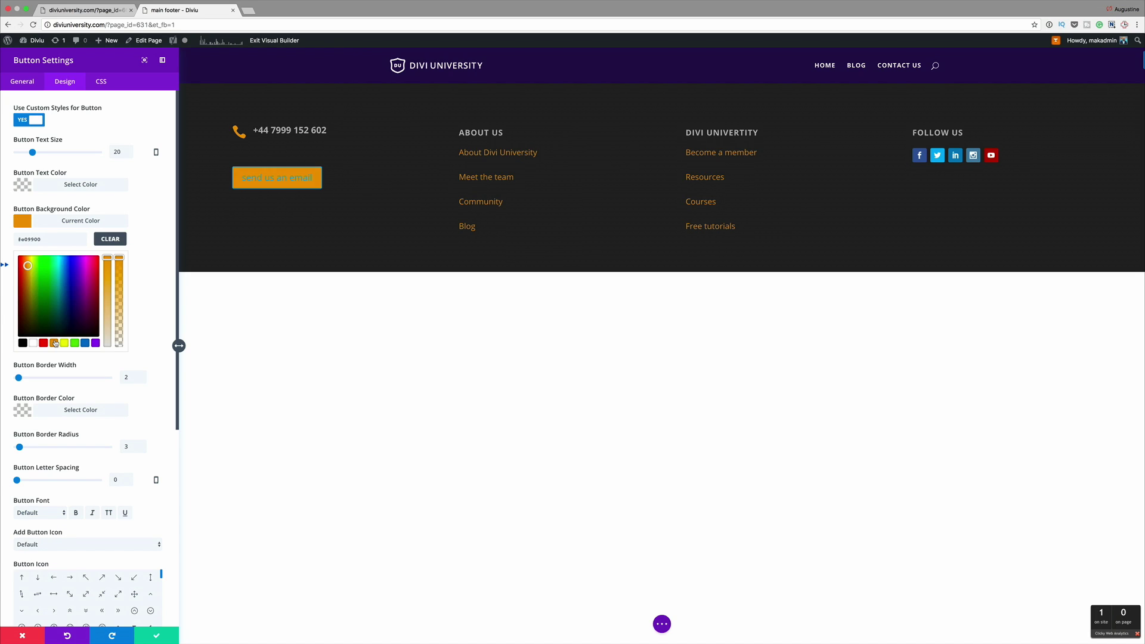
left_click(24, 186)
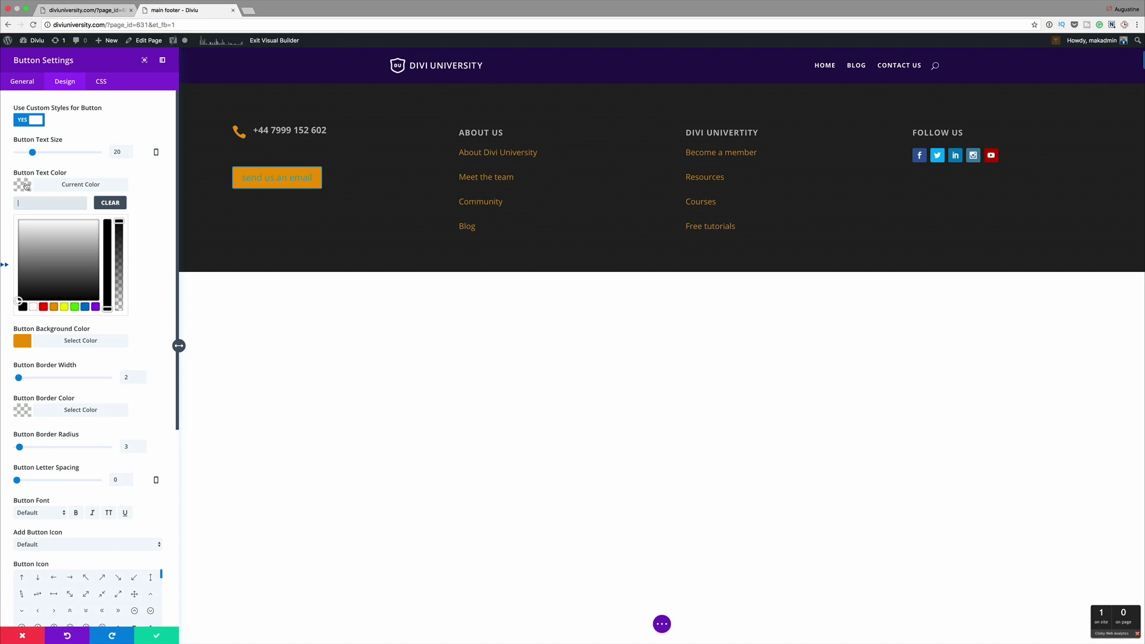
left_click(21, 226)
left_click_drag(22, 226, 17, 219)
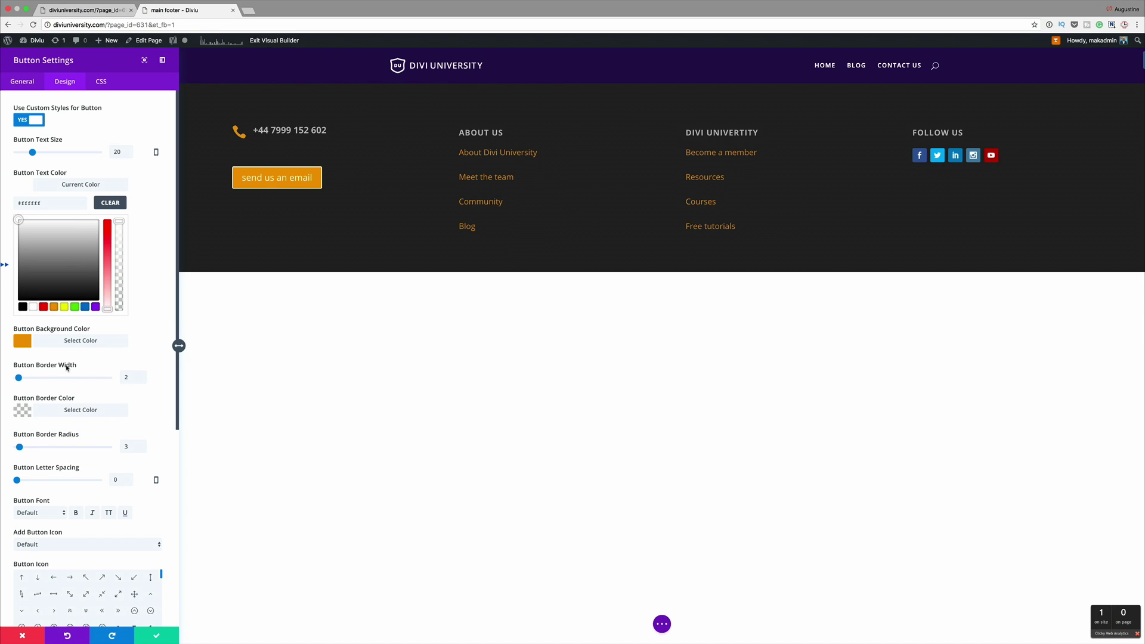
left_click(135, 377)
Set border width 0, remove the icon, and use bold uppercase 18px text with 30px rounded corners
double_click(137, 257)
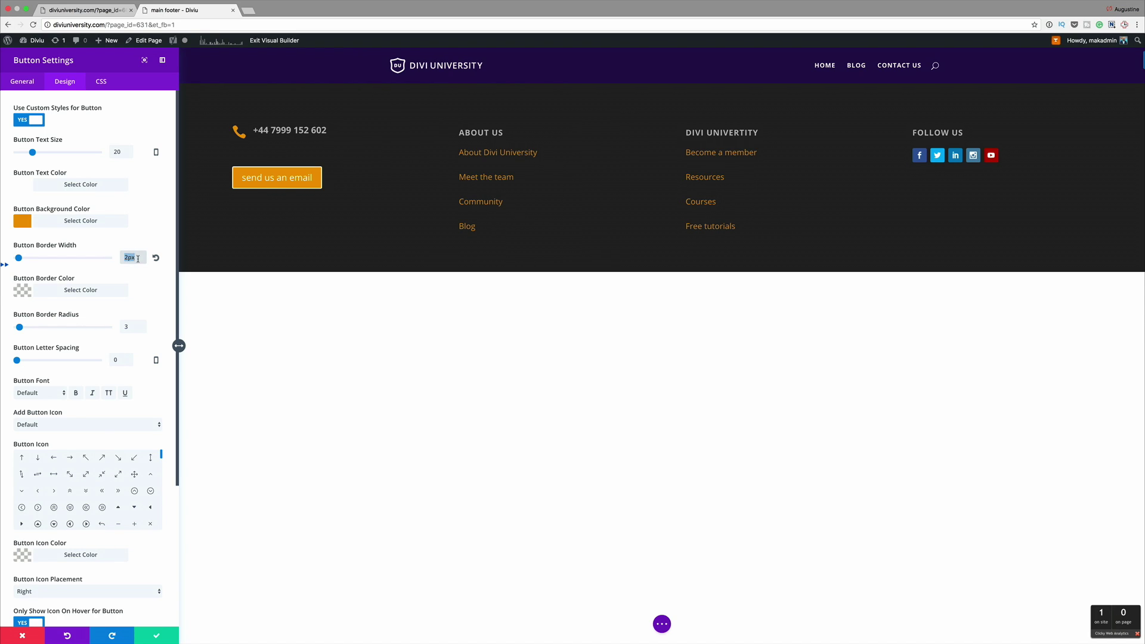
type("0")
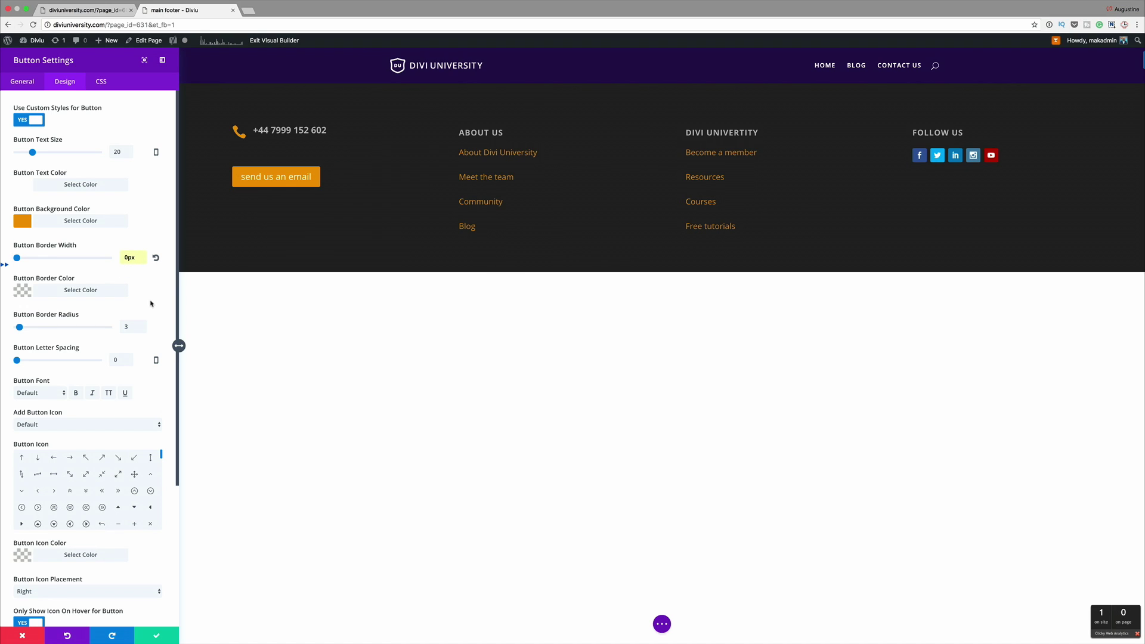
left_click(47, 425)
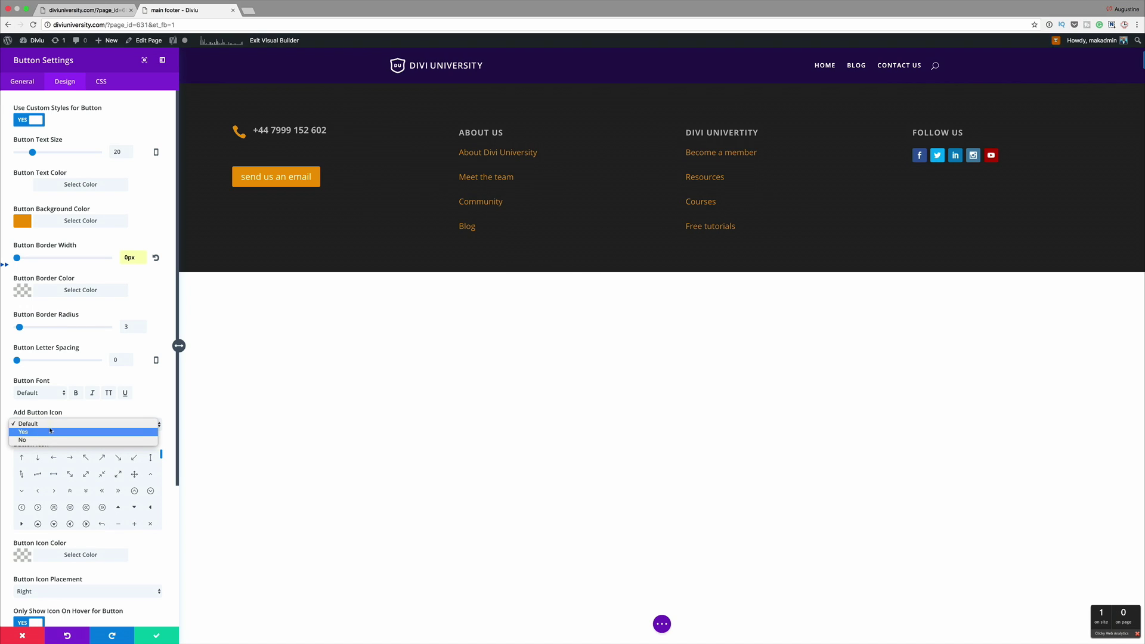
left_click(153, 384)
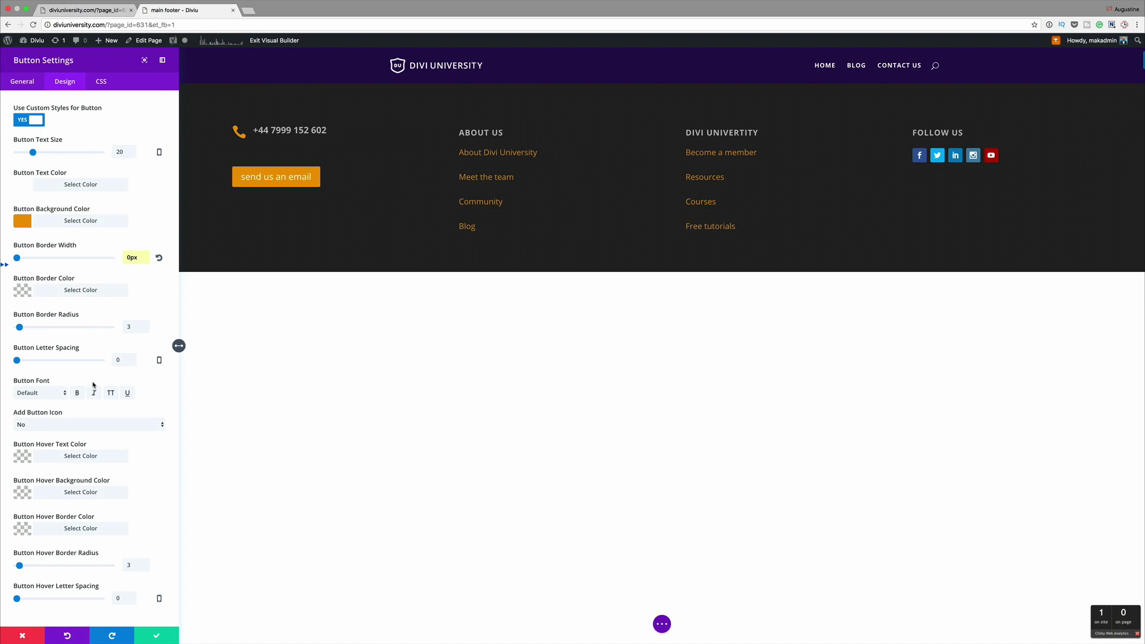
left_click(77, 393)
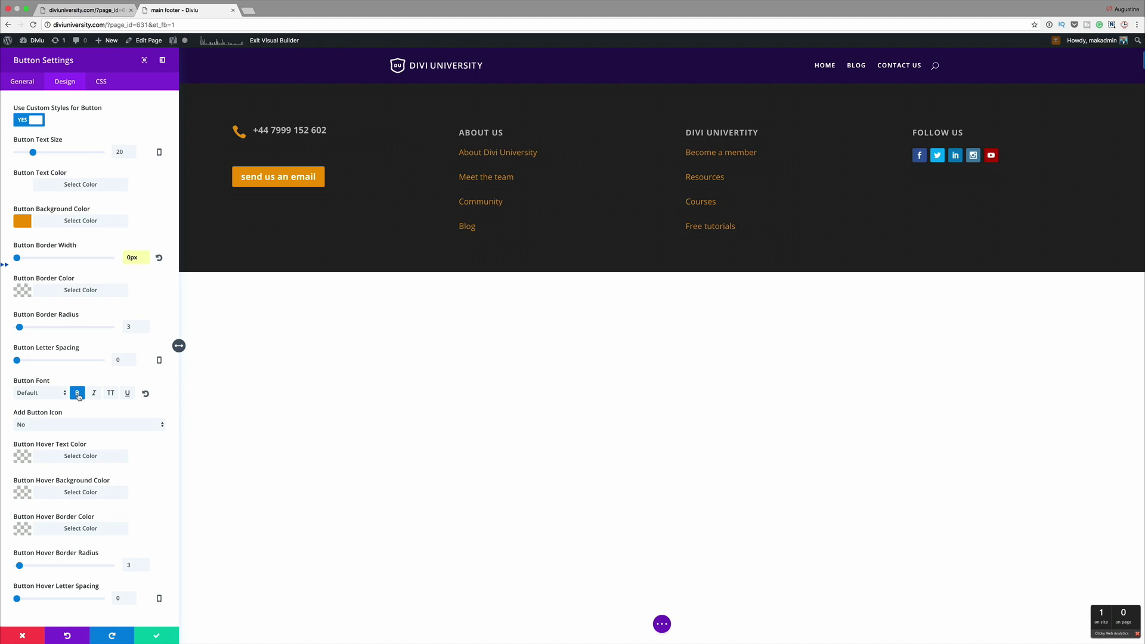
left_click(108, 397)
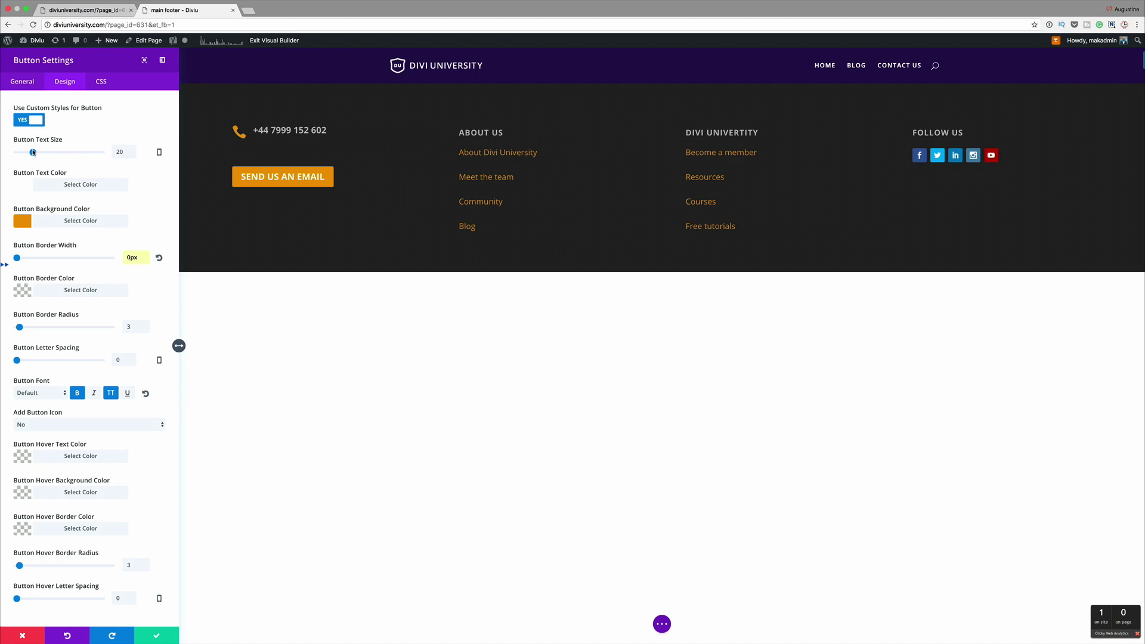
left_click_drag(33, 153, 31, 152)
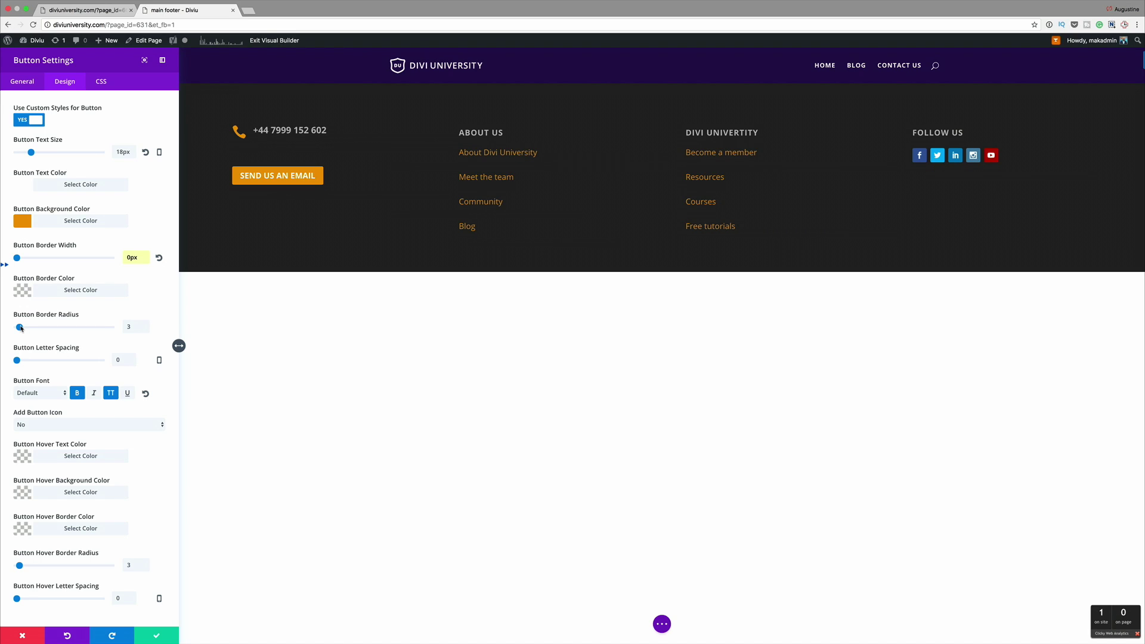
left_click_drag(21, 329, 38, 329)
left_click_drag(45, 329, 46, 327)
Give the button a red-orange hover background and save the button styling
left_click(54, 491)
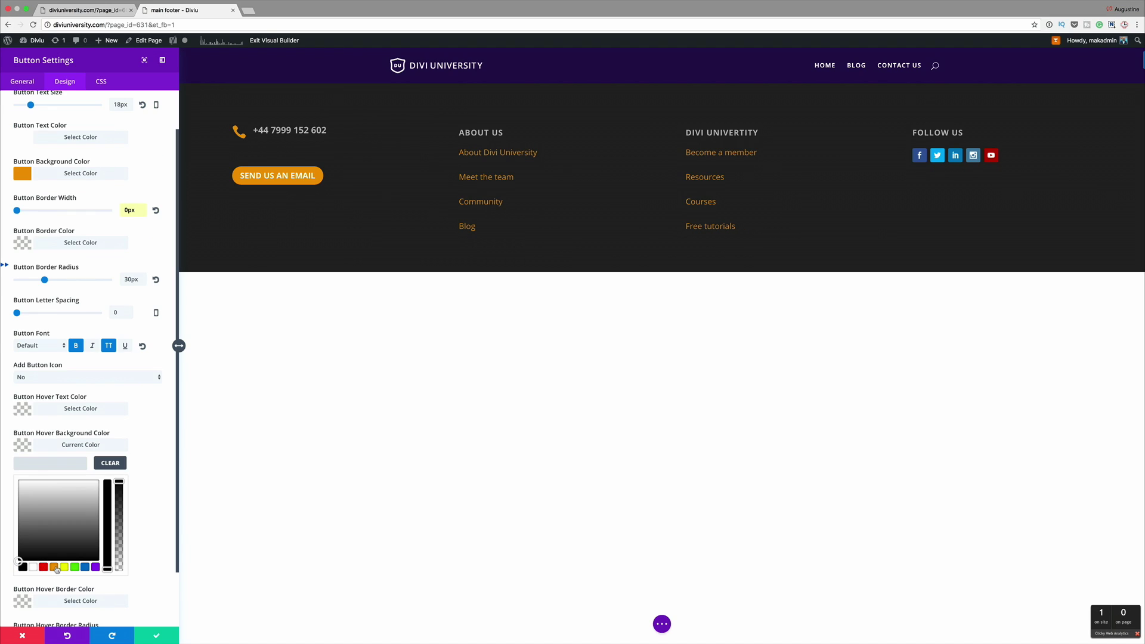
left_click(53, 567)
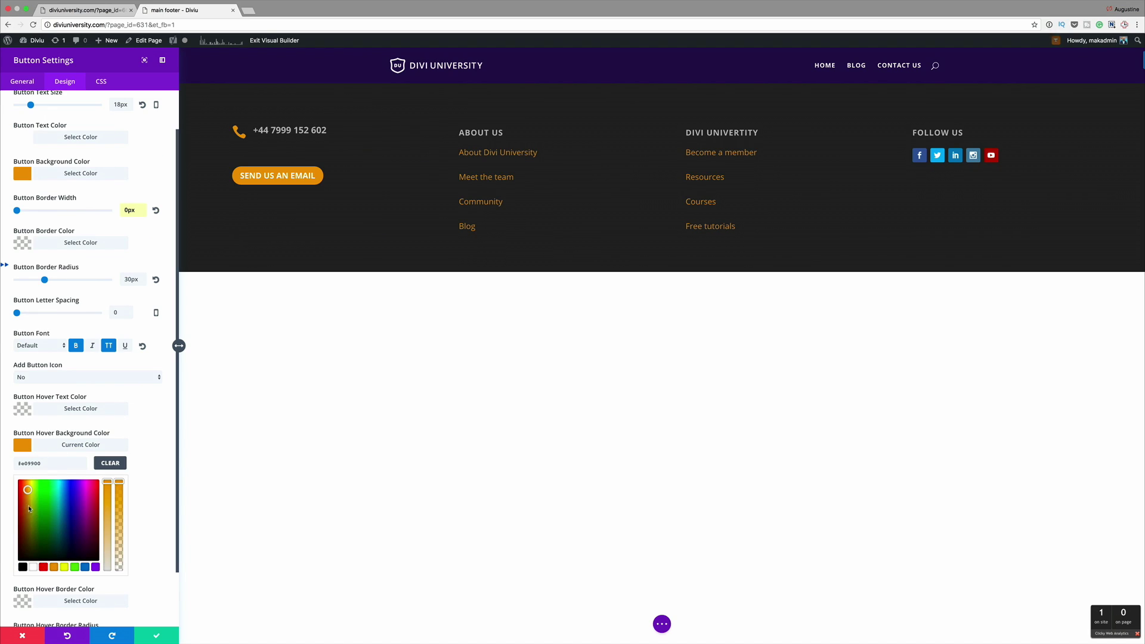
left_click_drag(26, 499, 24, 492)
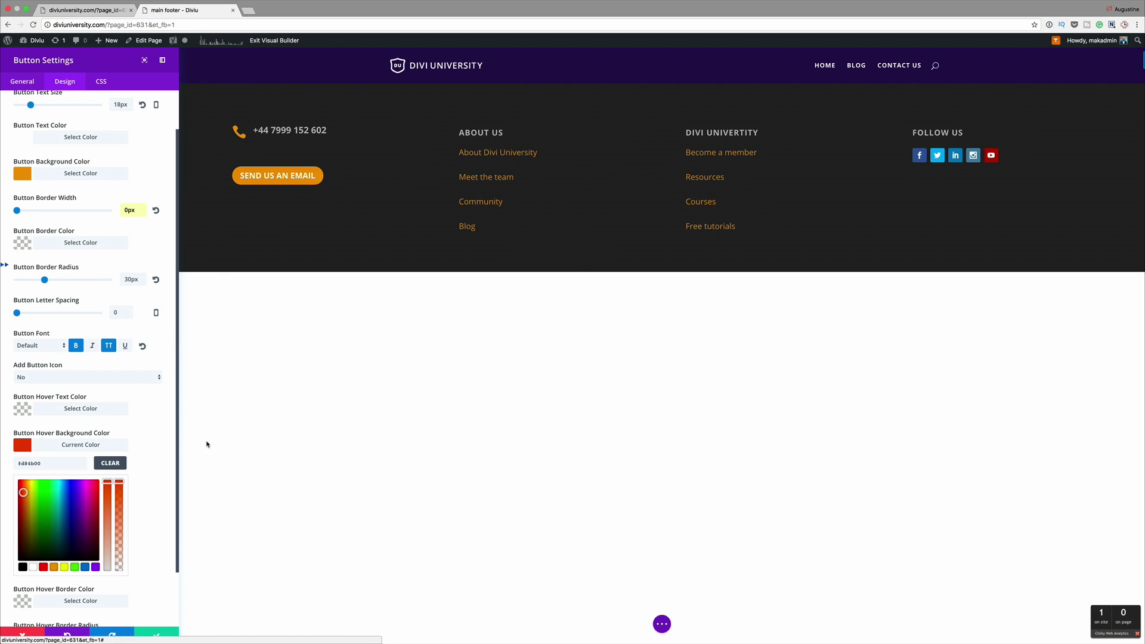
left_click(156, 637)
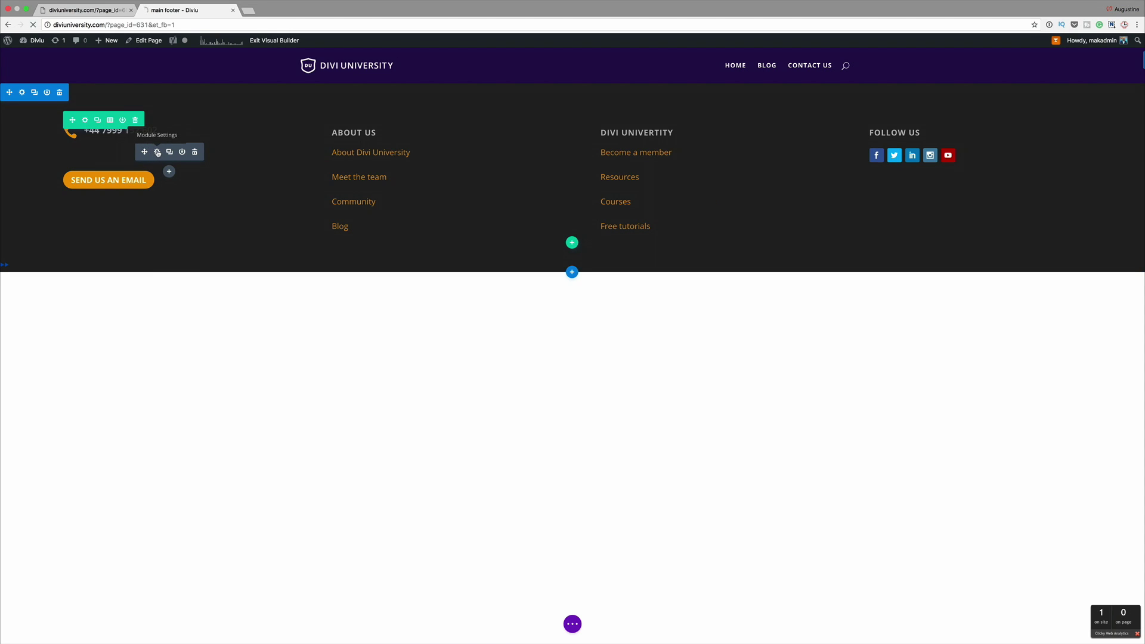
Set the phone-number blurb's Custom Margin Bottom to 18 and save
left_click(151, 150)
scroll(91, 472, "down", 5)
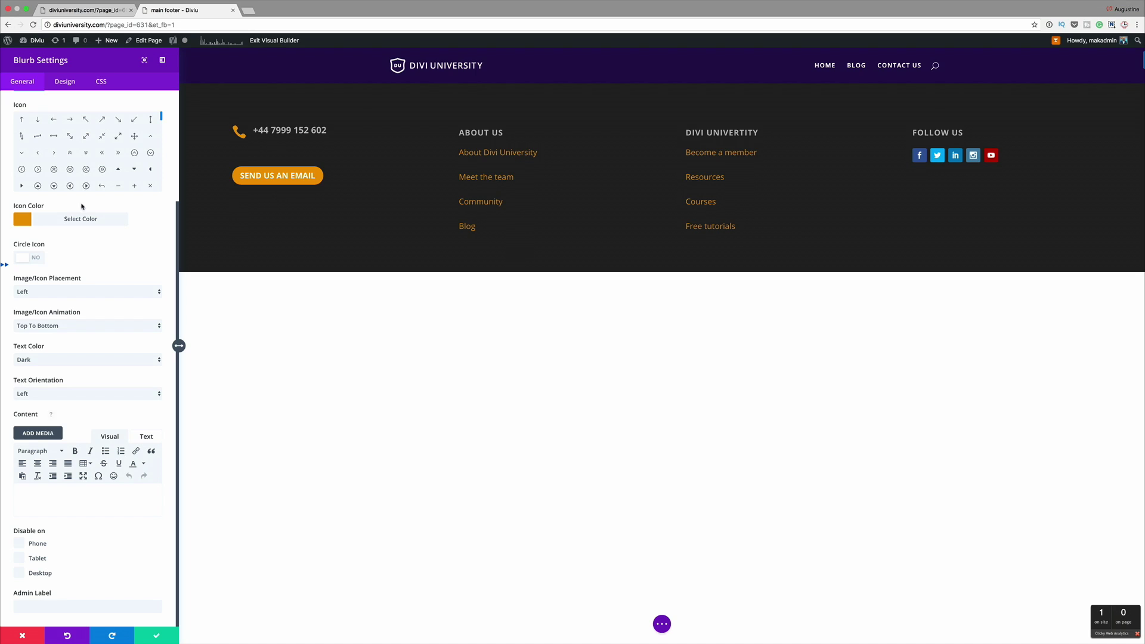
left_click(65, 82)
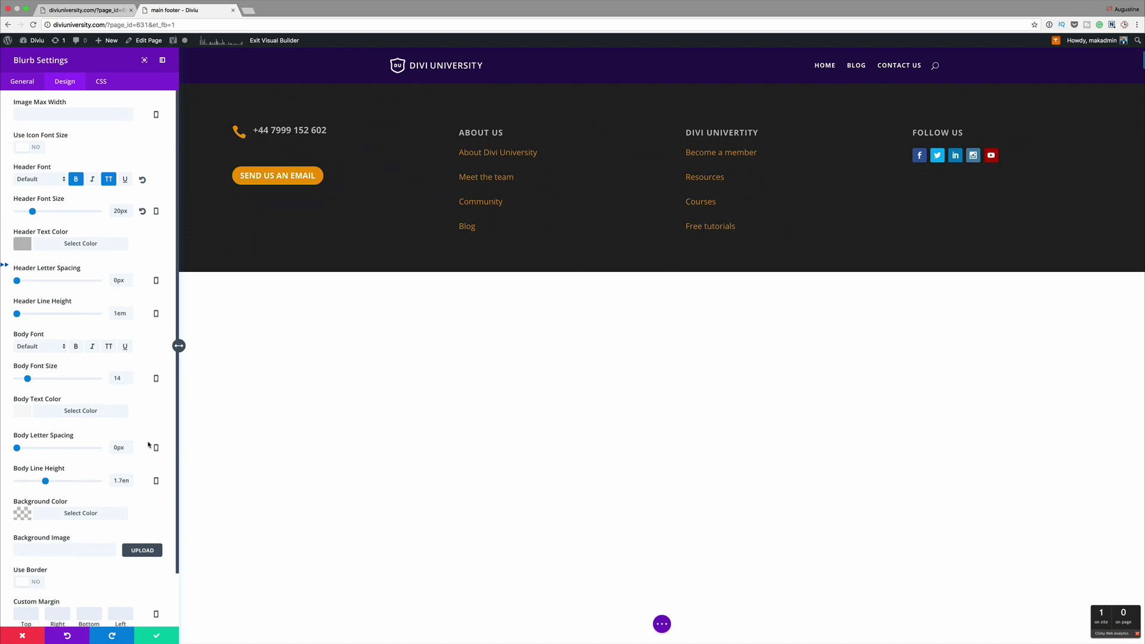
scroll(144, 458, "down", 2)
left_click(96, 560)
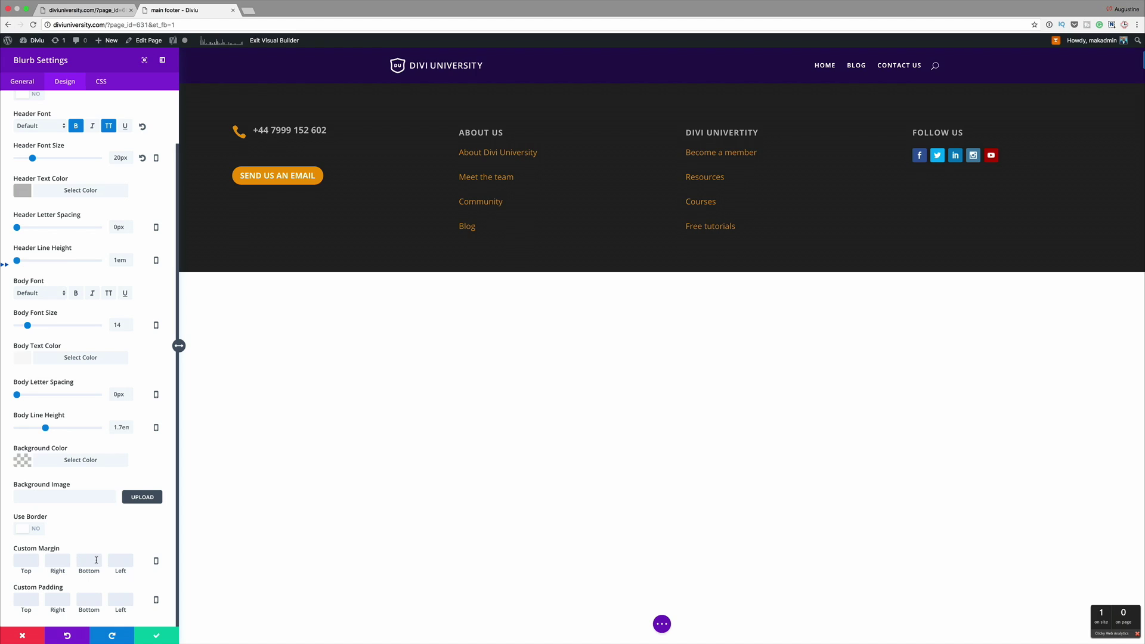
type("18")
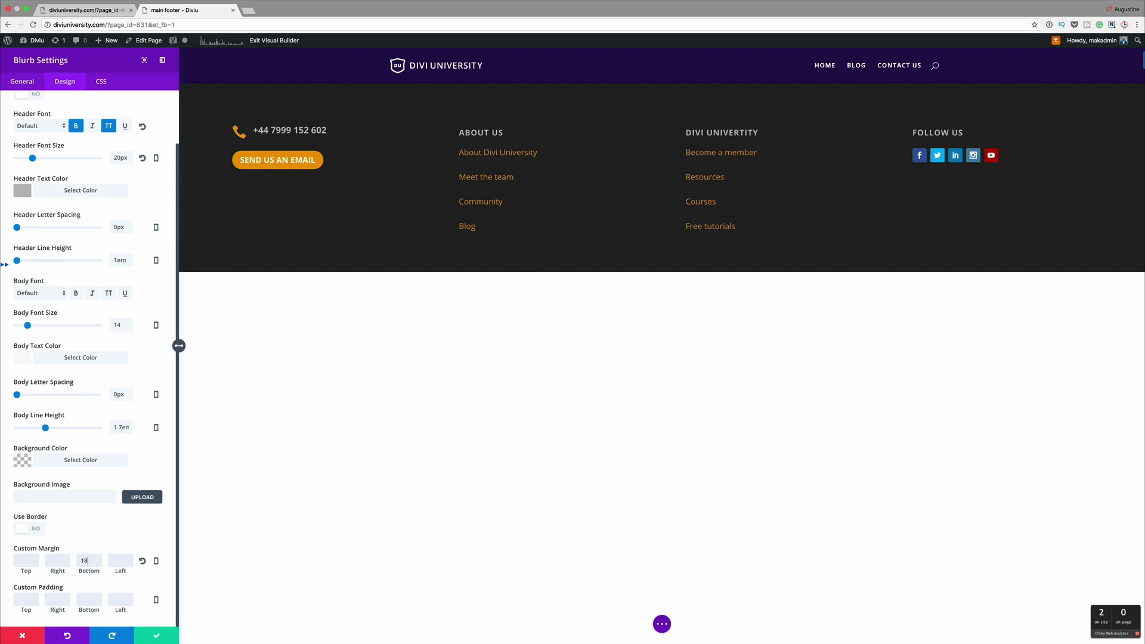
left_click(155, 636)
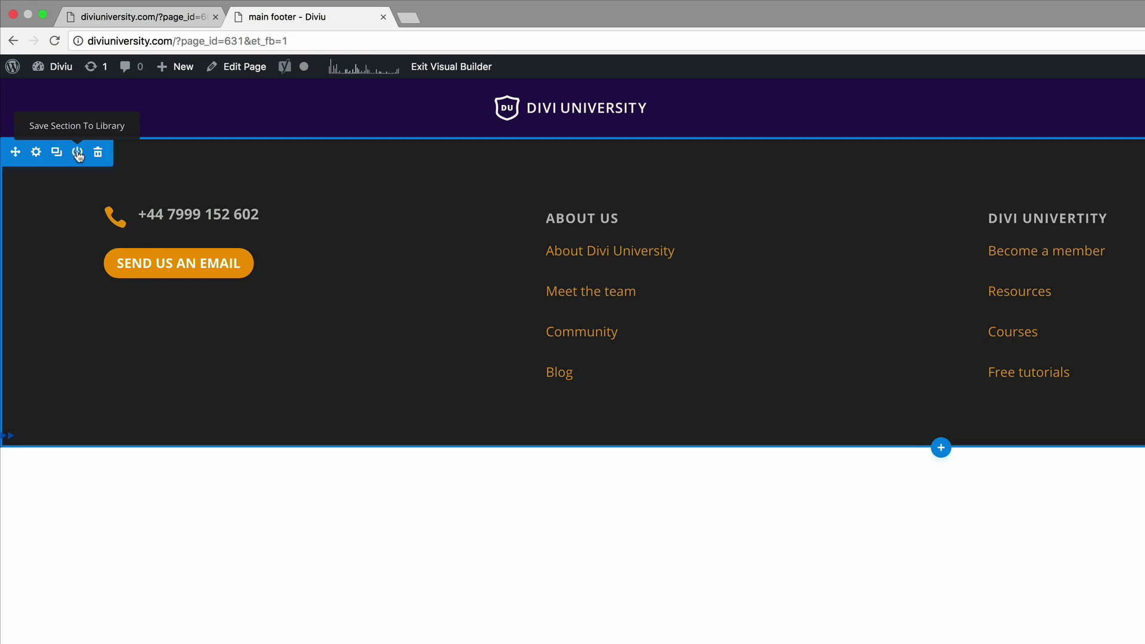
Save the footer section to the library as global item 'My Main Footer'
left_click(78, 153)
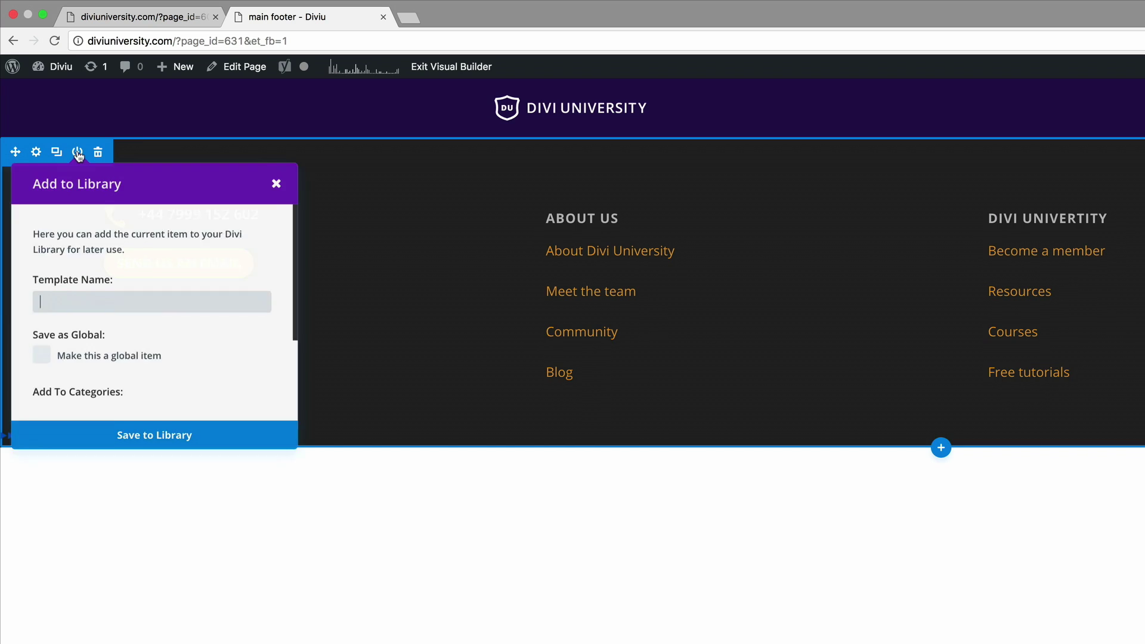
left_click(88, 308)
type("My Main Footer")
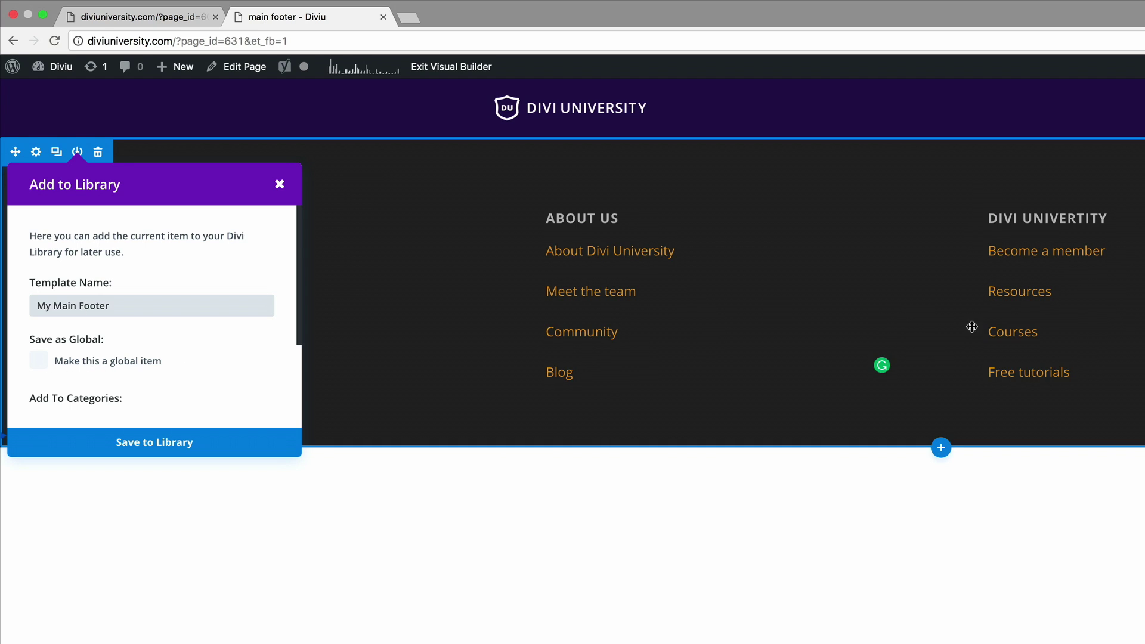
left_click(42, 362)
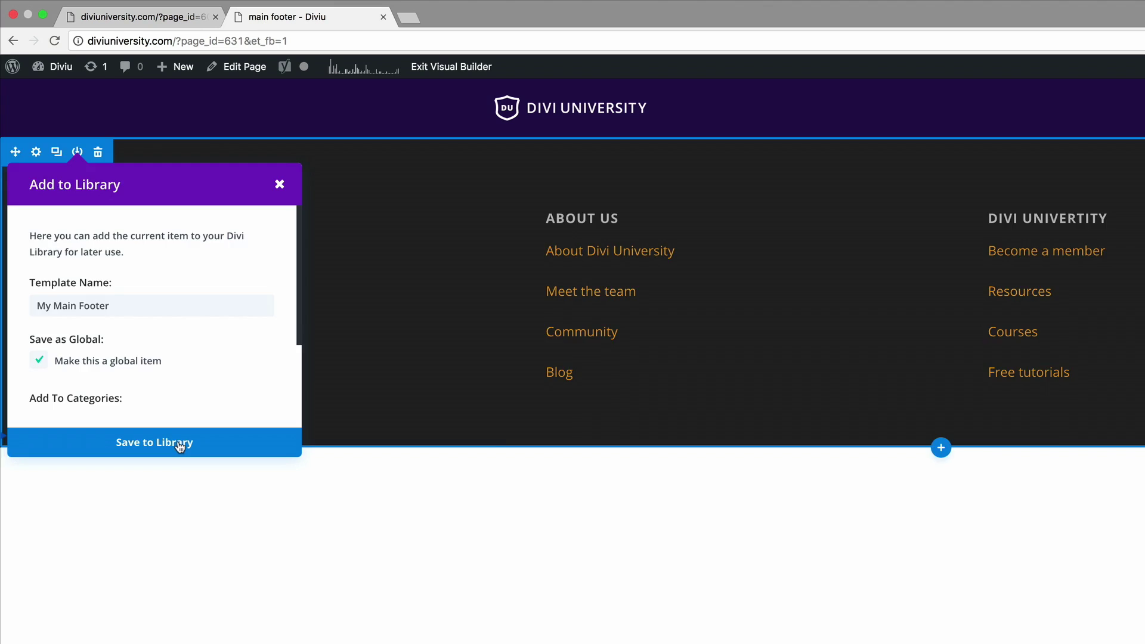
left_click(179, 442)
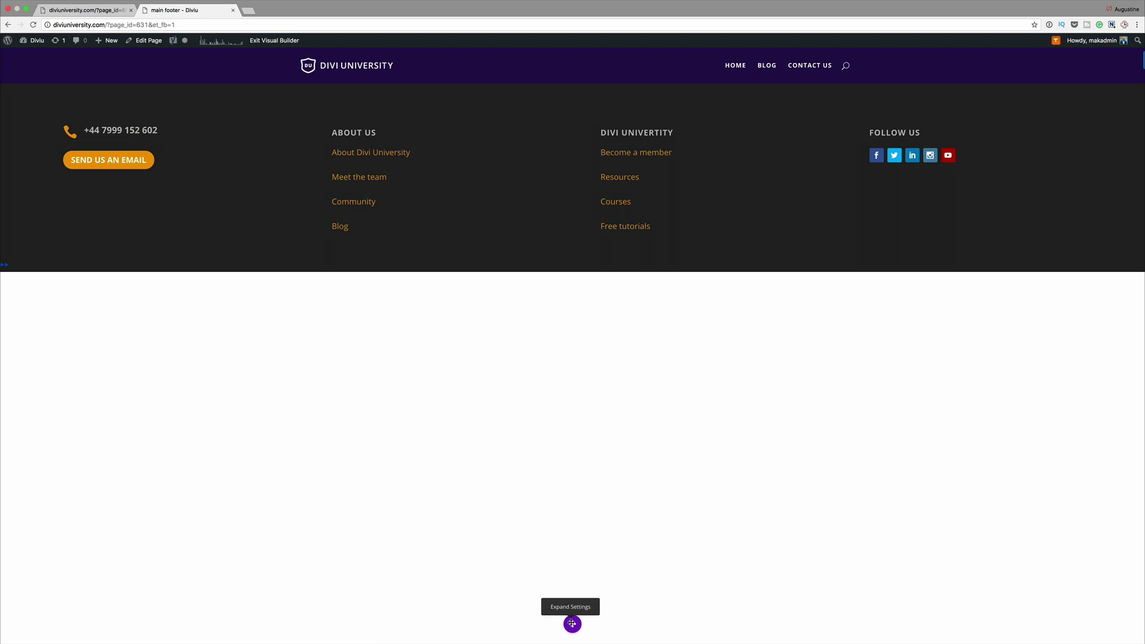
Leave the builder and go to the WordPress dashboard
left_click(572, 624)
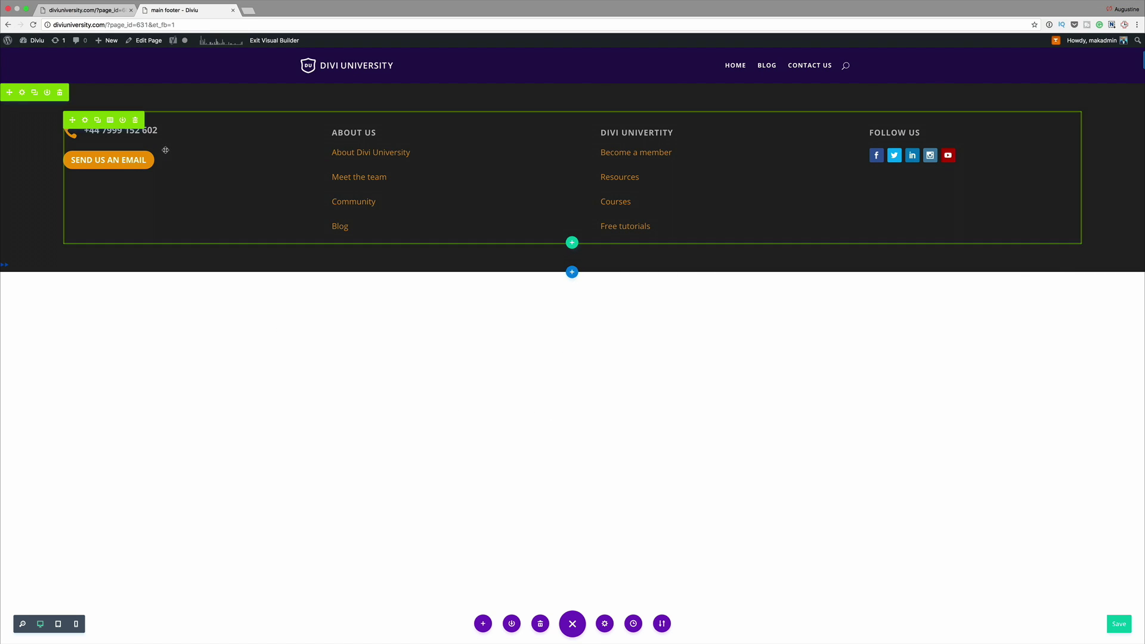
left_click(35, 56)
mouse_move(41, 170)
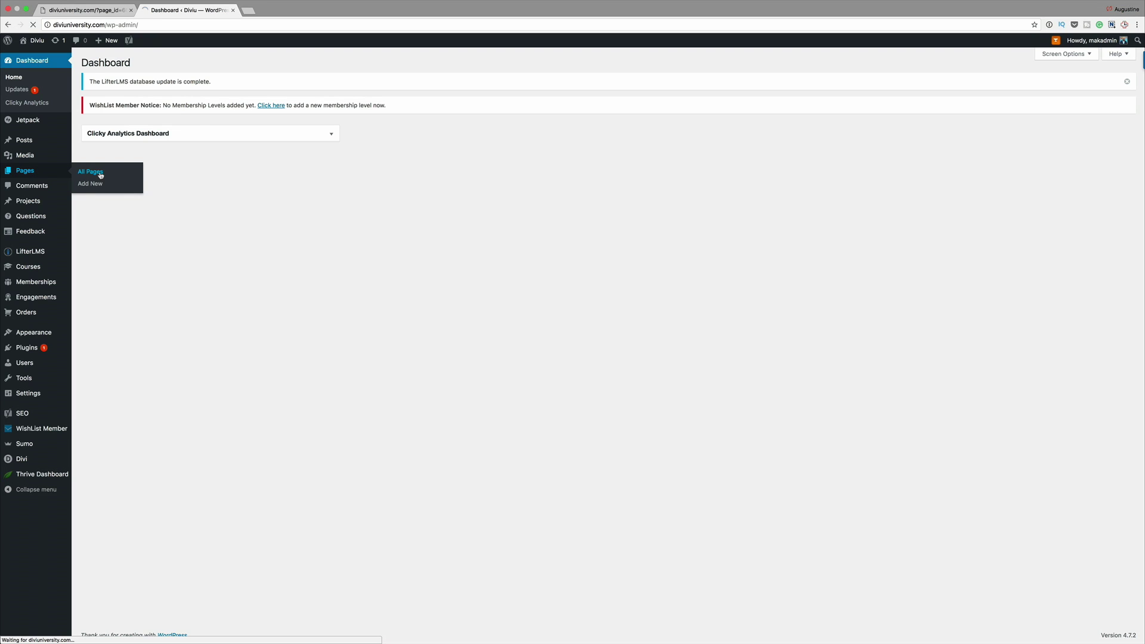
Edit the Home page and delete its old bottom footer section
scroll(402, 328, "down", 5)
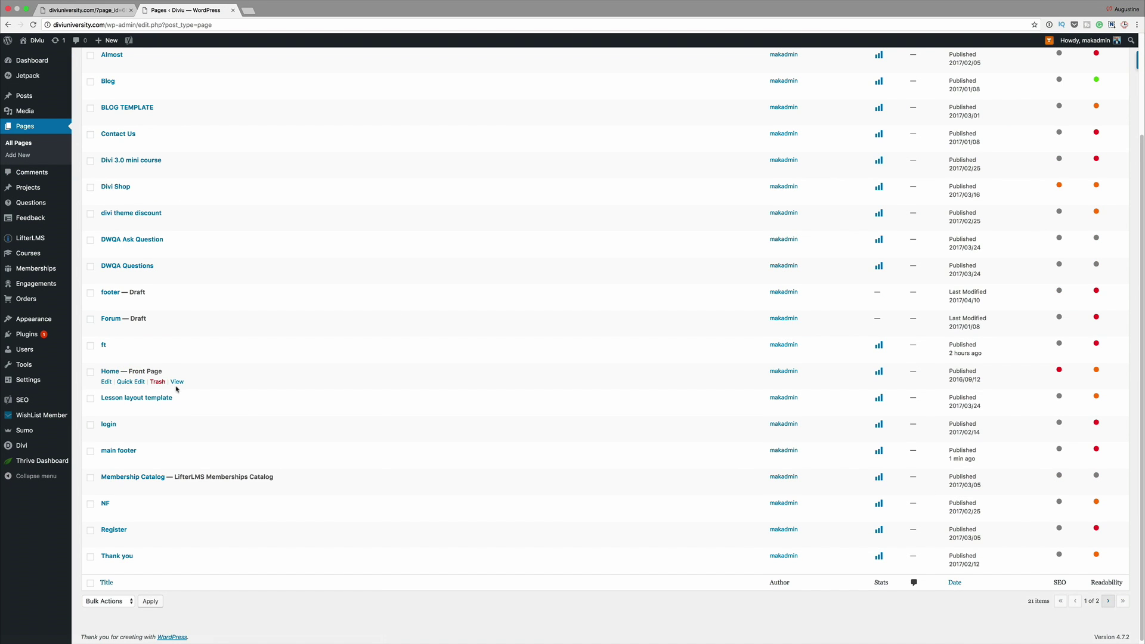
left_click(106, 382)
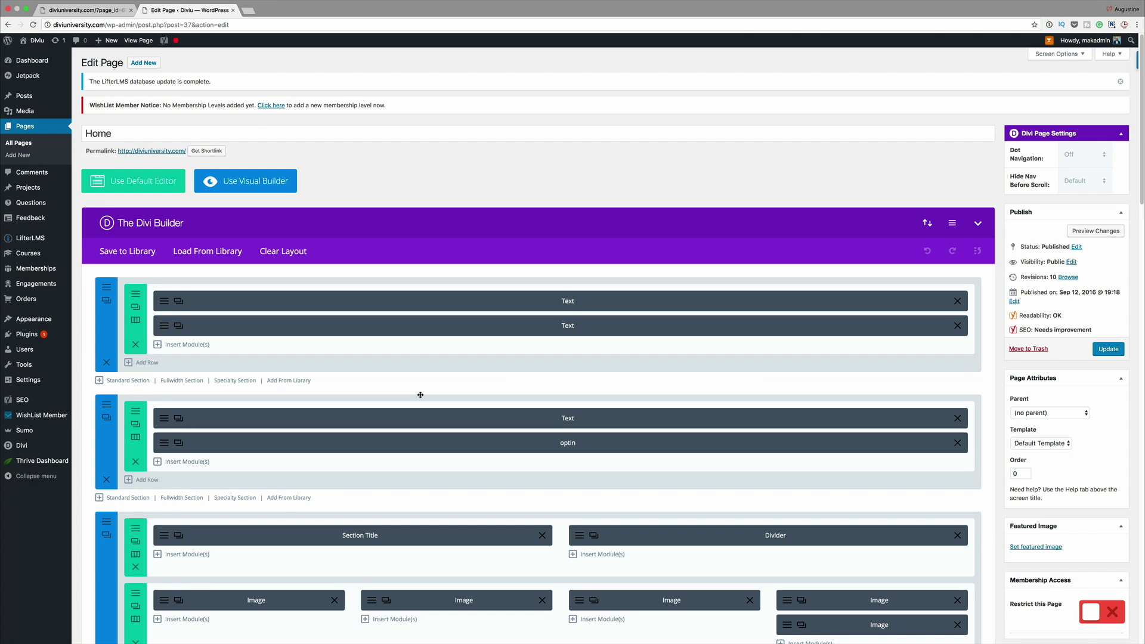
scroll(419, 397, "down", 10)
scroll(420, 396, "down", 2)
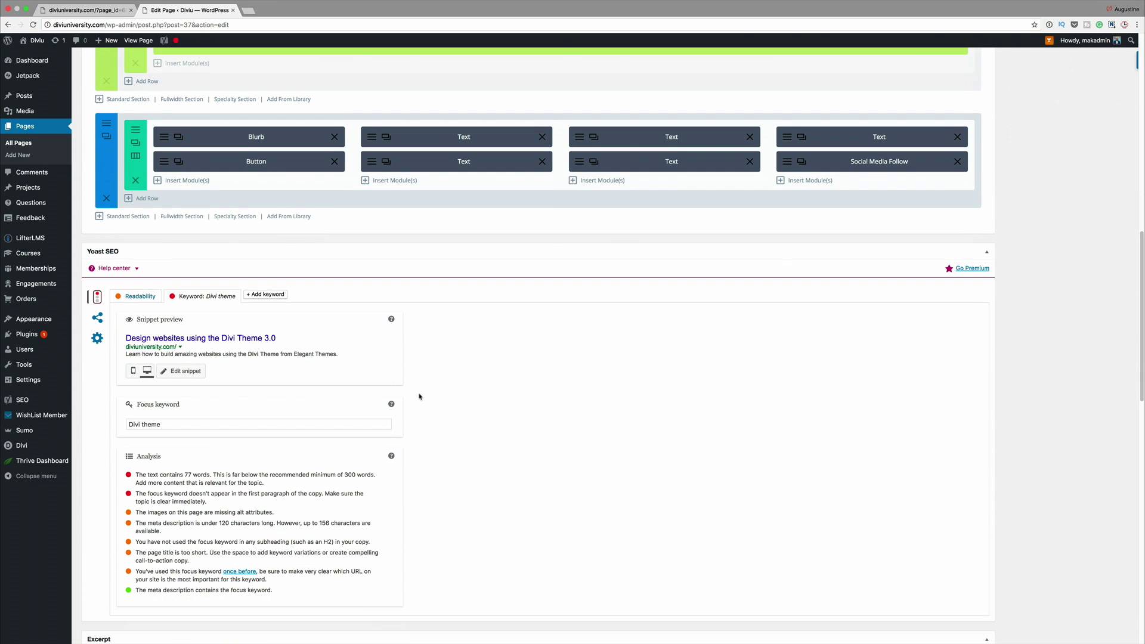
left_click(107, 199)
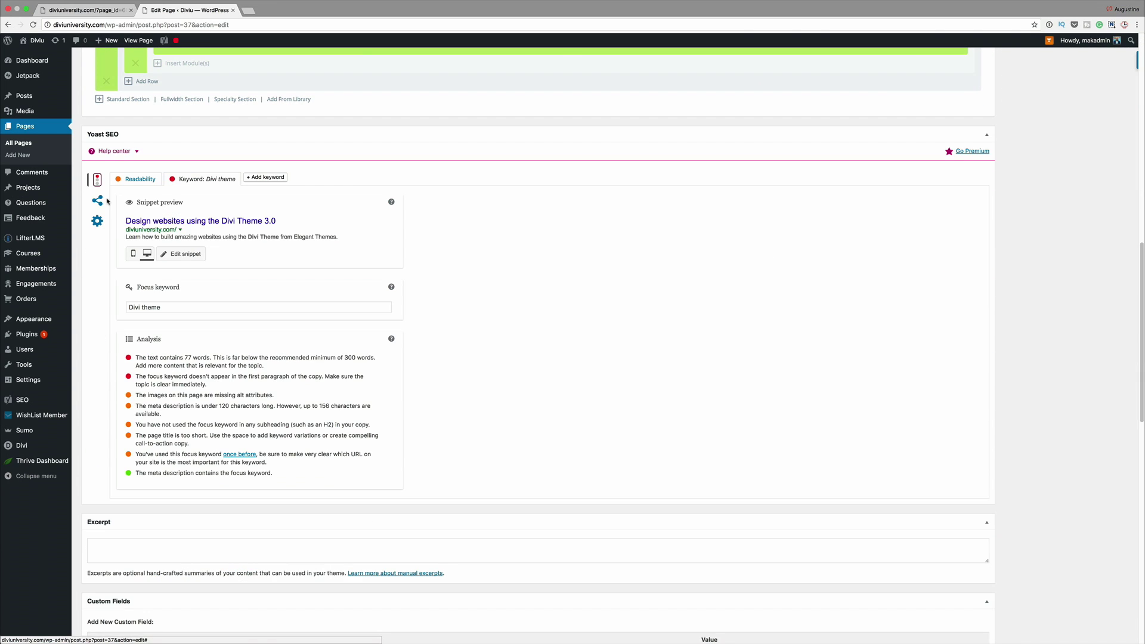
Update the Home page, then open Add From Library to load a saved layout
scroll(665, 283, "up", 4)
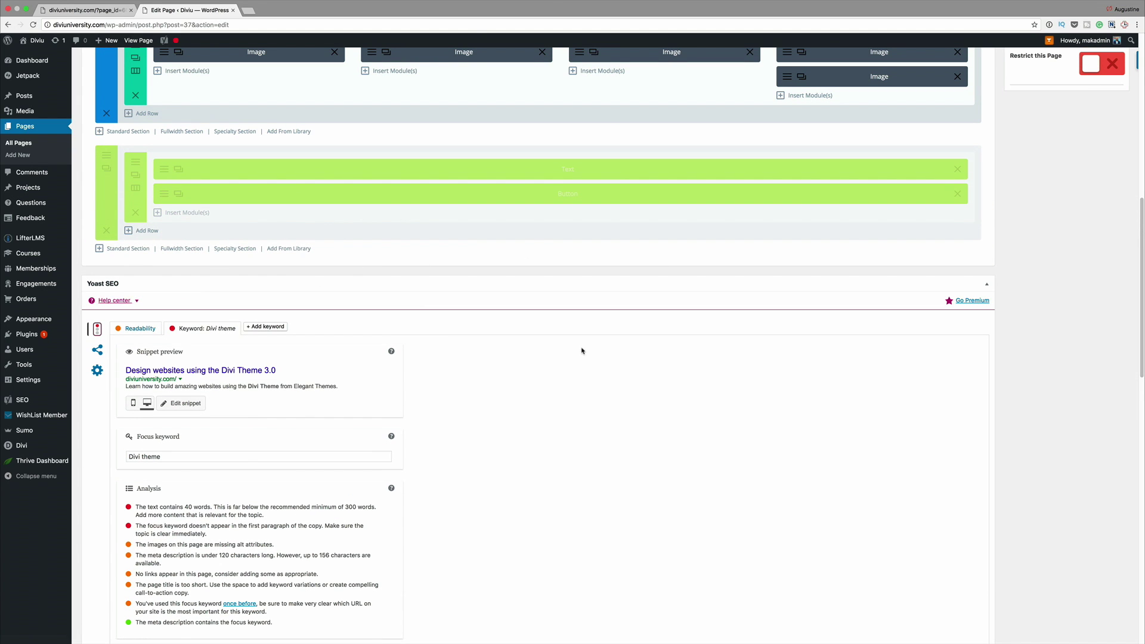
scroll(669, 396, "up", 8)
scroll(670, 398, "up", 2)
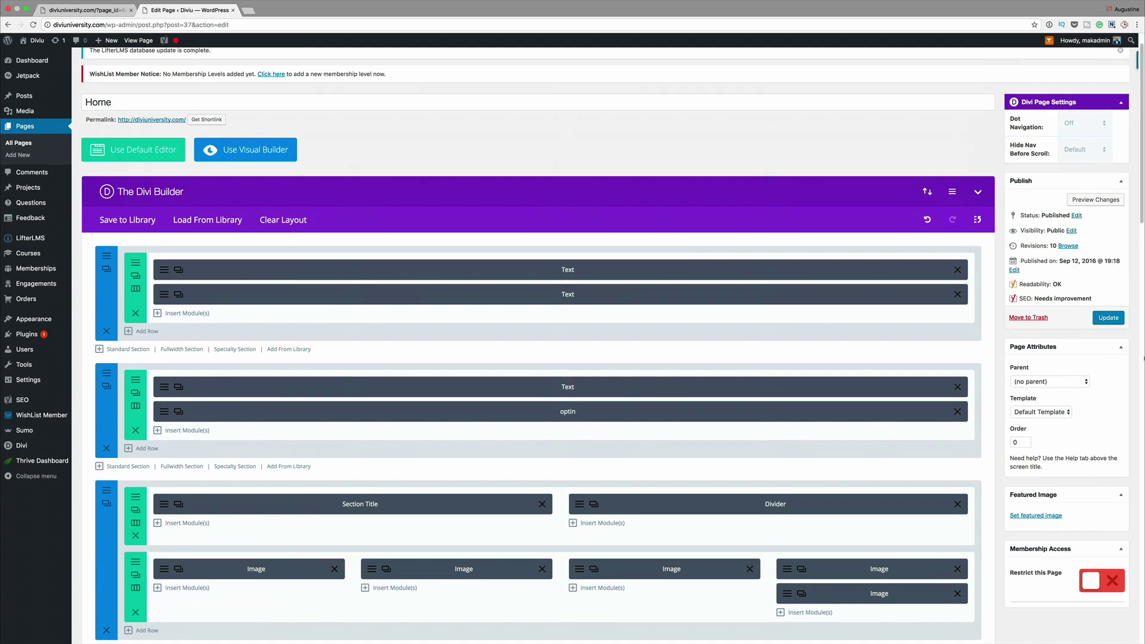
left_click(1114, 321)
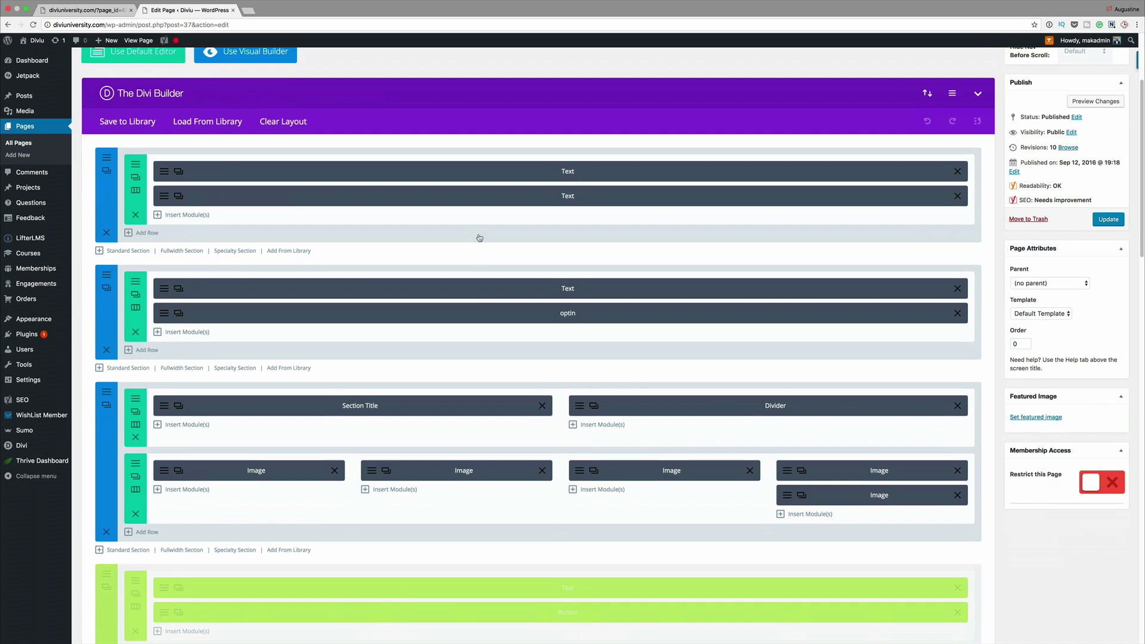
scroll(478, 236, "down", 10)
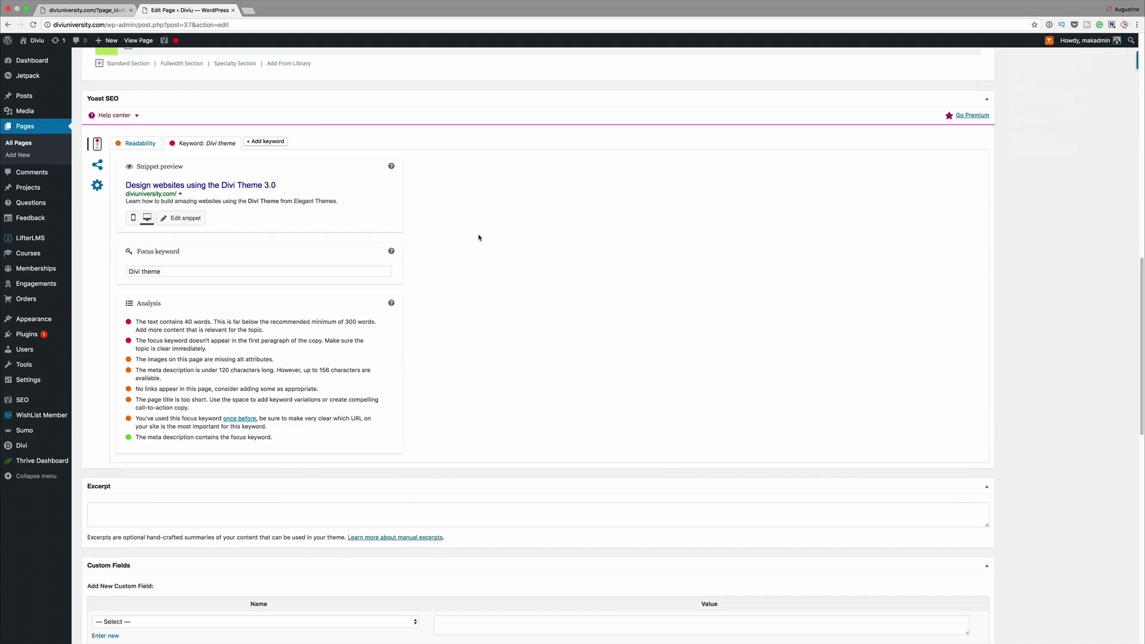
scroll(503, 257, "up", 3)
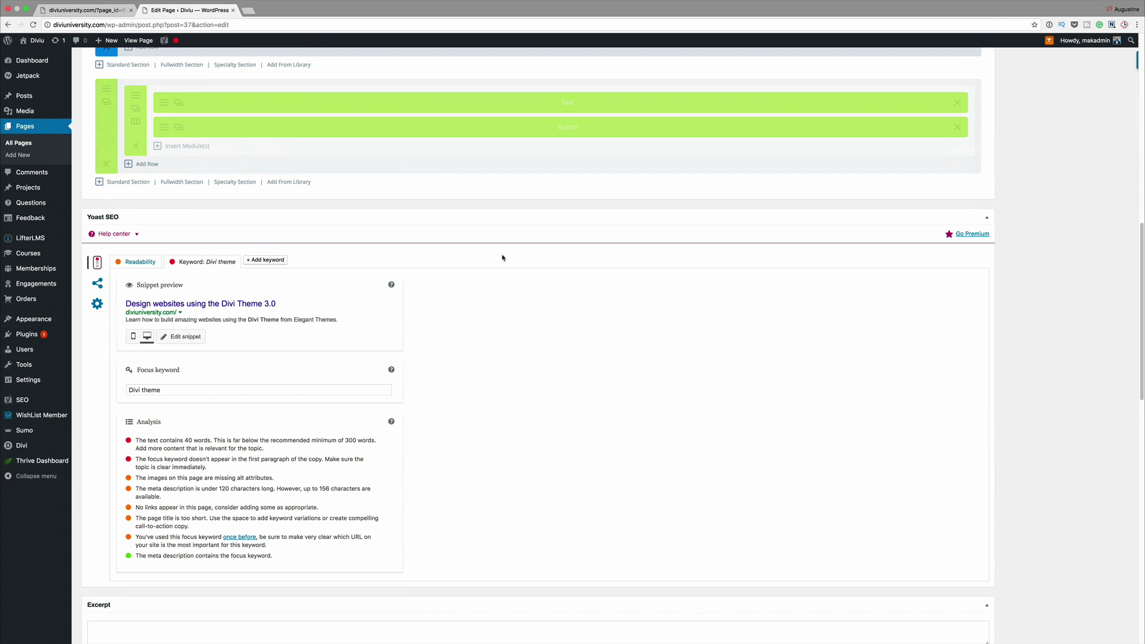
left_click(294, 182)
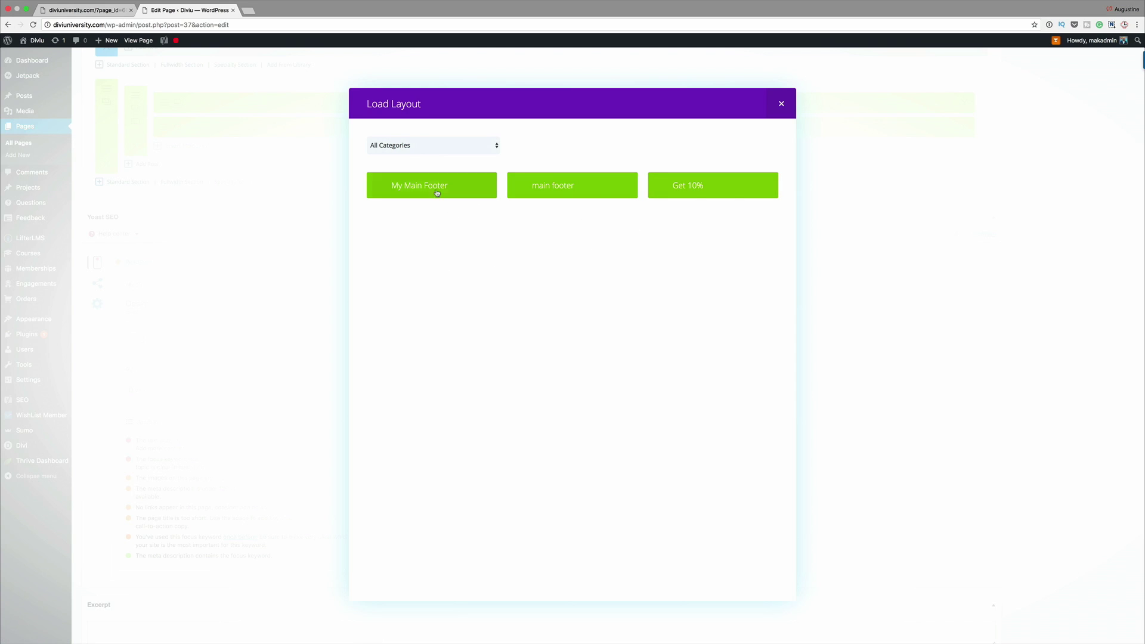
Insert My Main Footer into the Home page, update it, and view the new footer
left_click(438, 195)
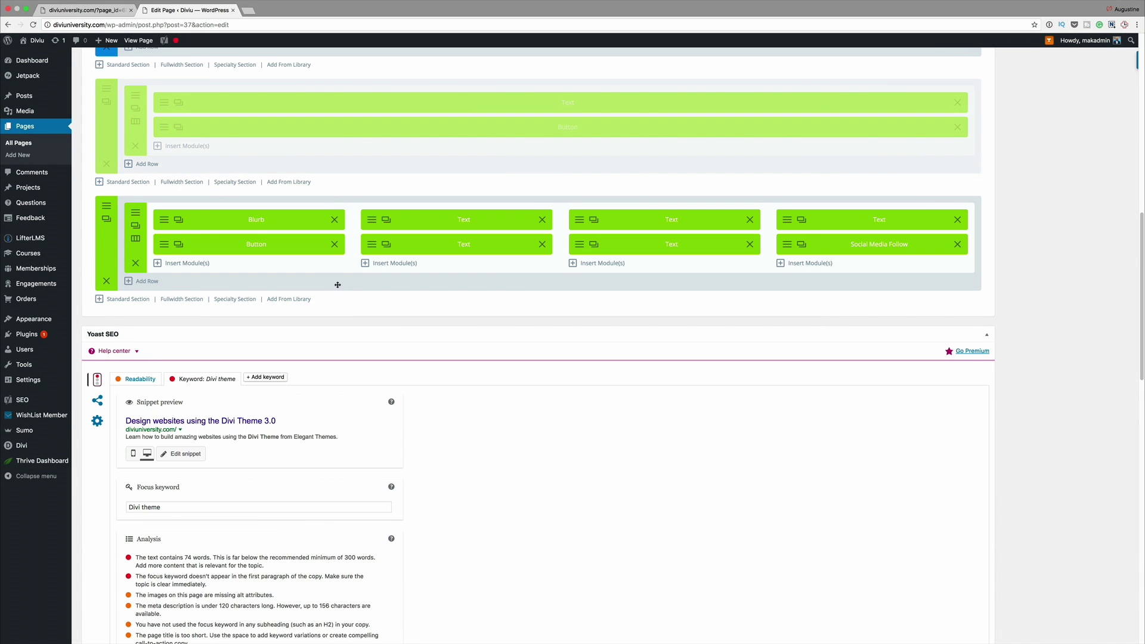
scroll(667, 386, "up", 10)
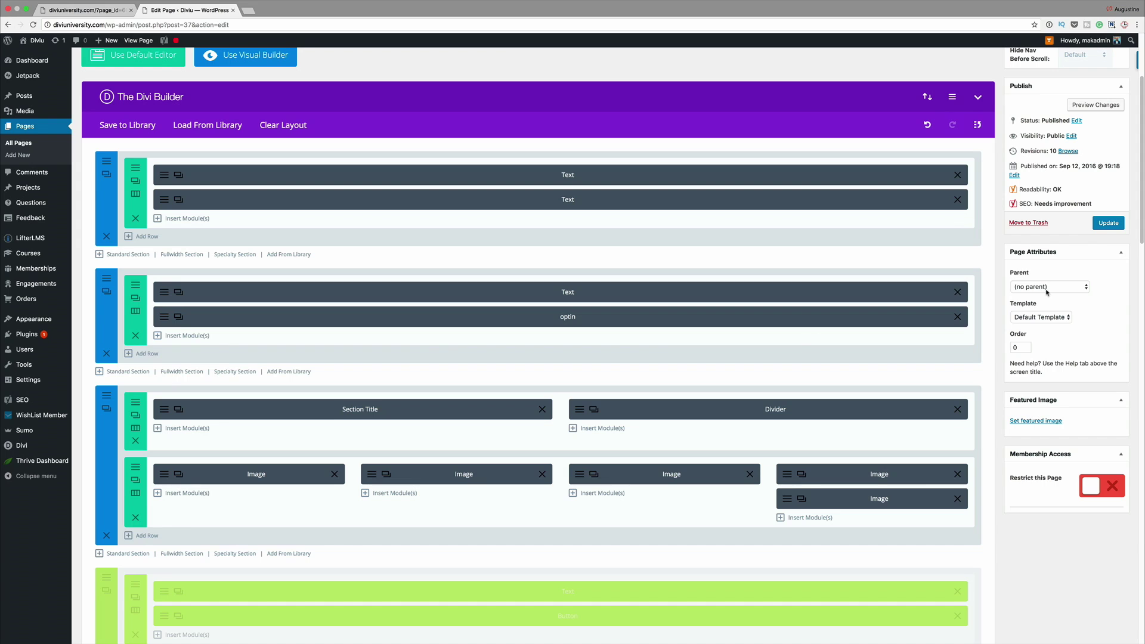
left_click(1107, 225)
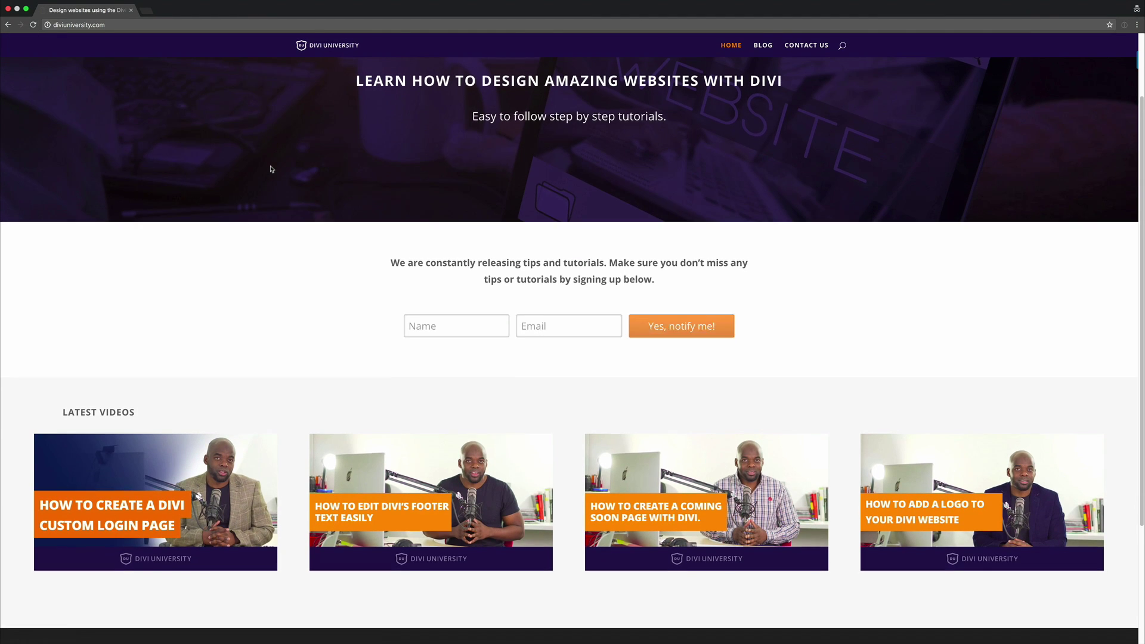
scroll(531, 529, "down", 5)
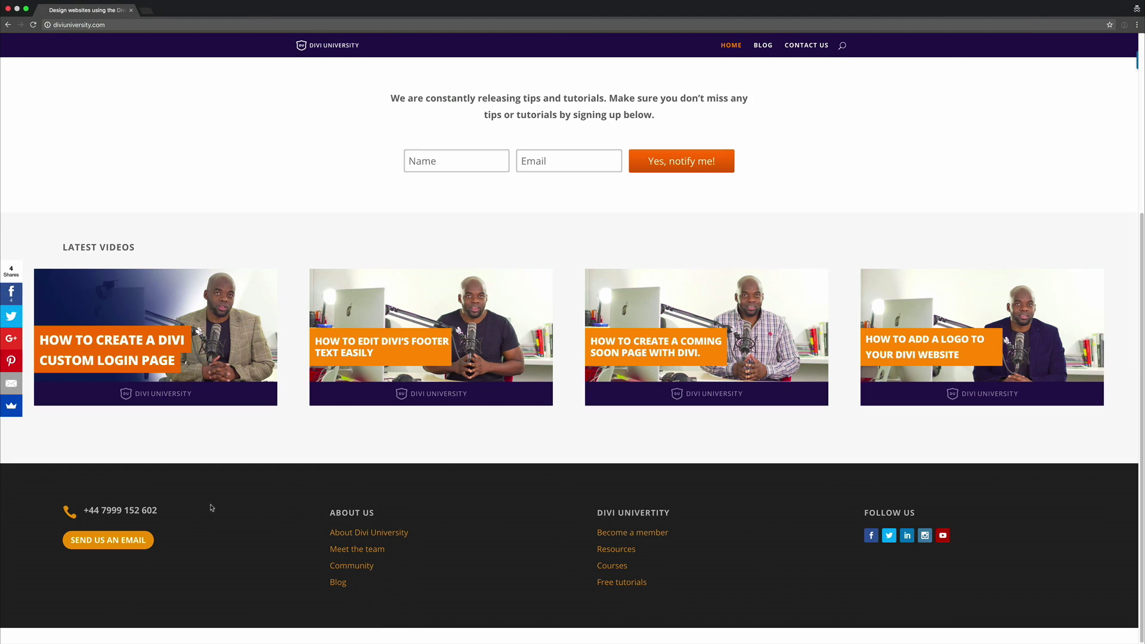